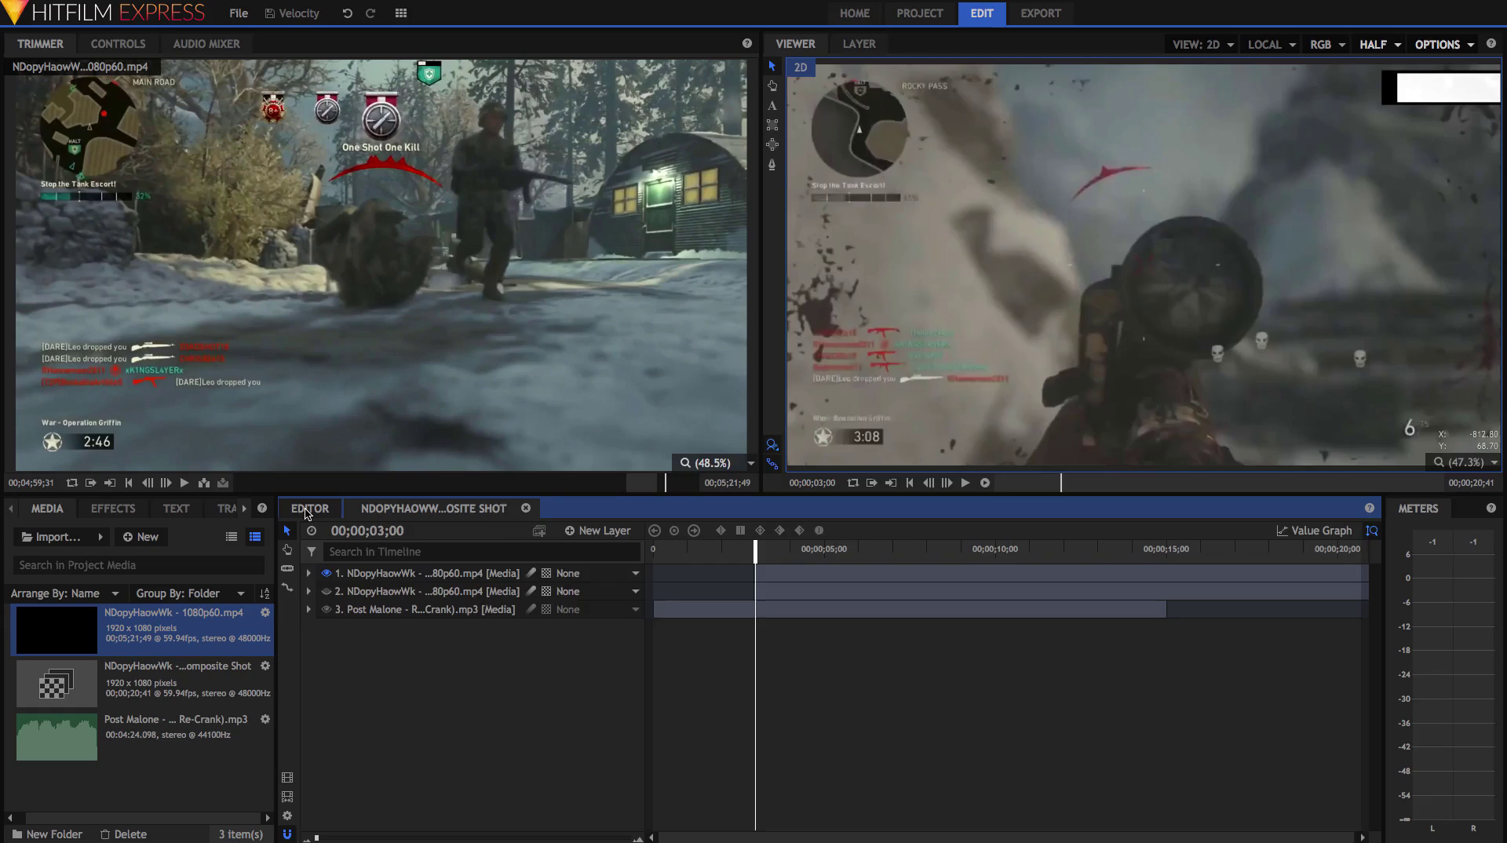
Step: From the composite shot timeline, search effects for 'speed' and drop Speed onto layer 1
left_click(308, 510)
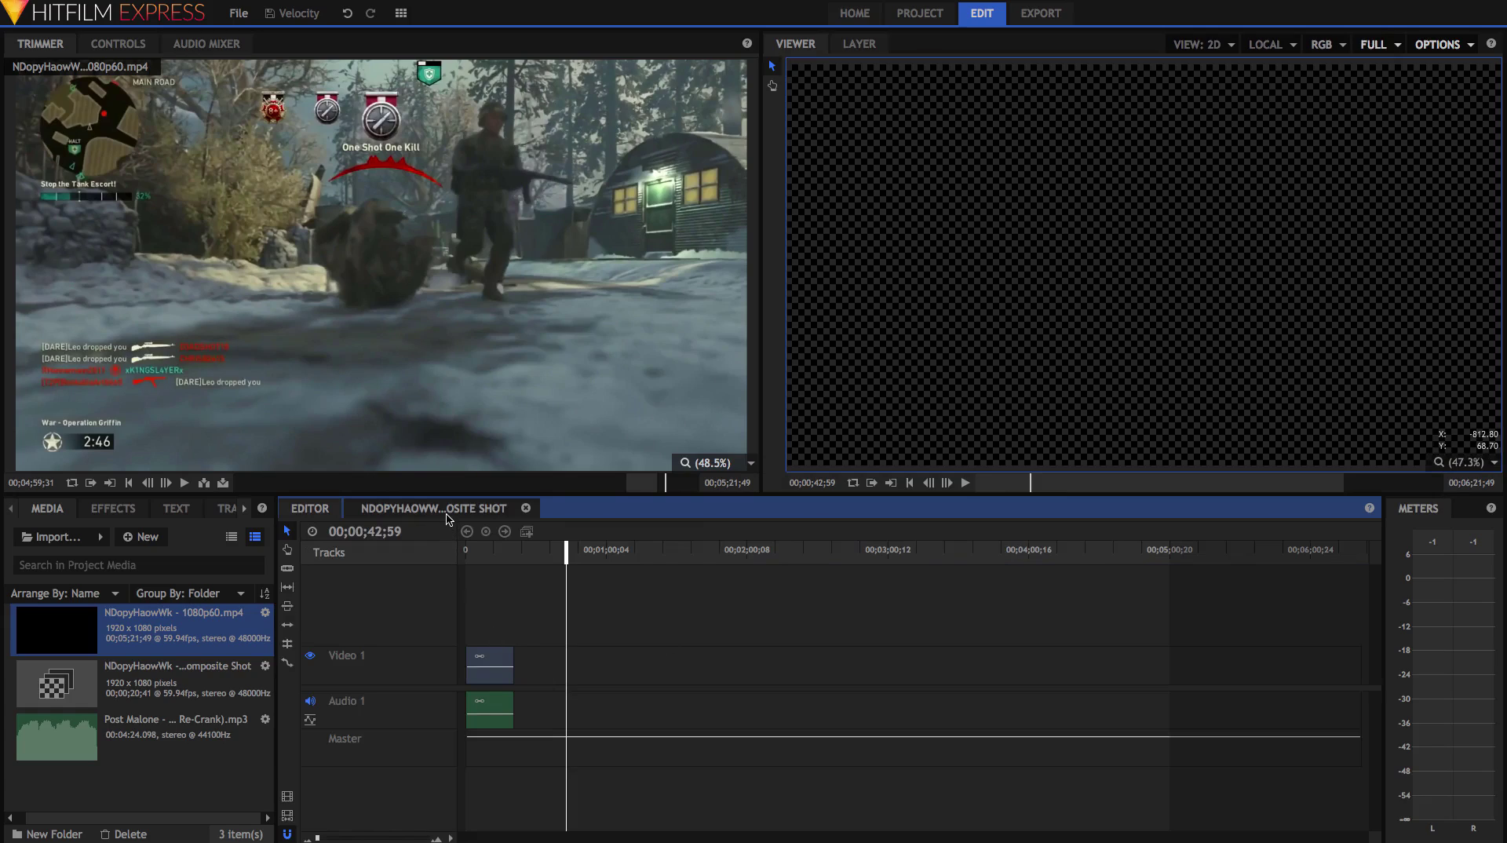
left_click(447, 512)
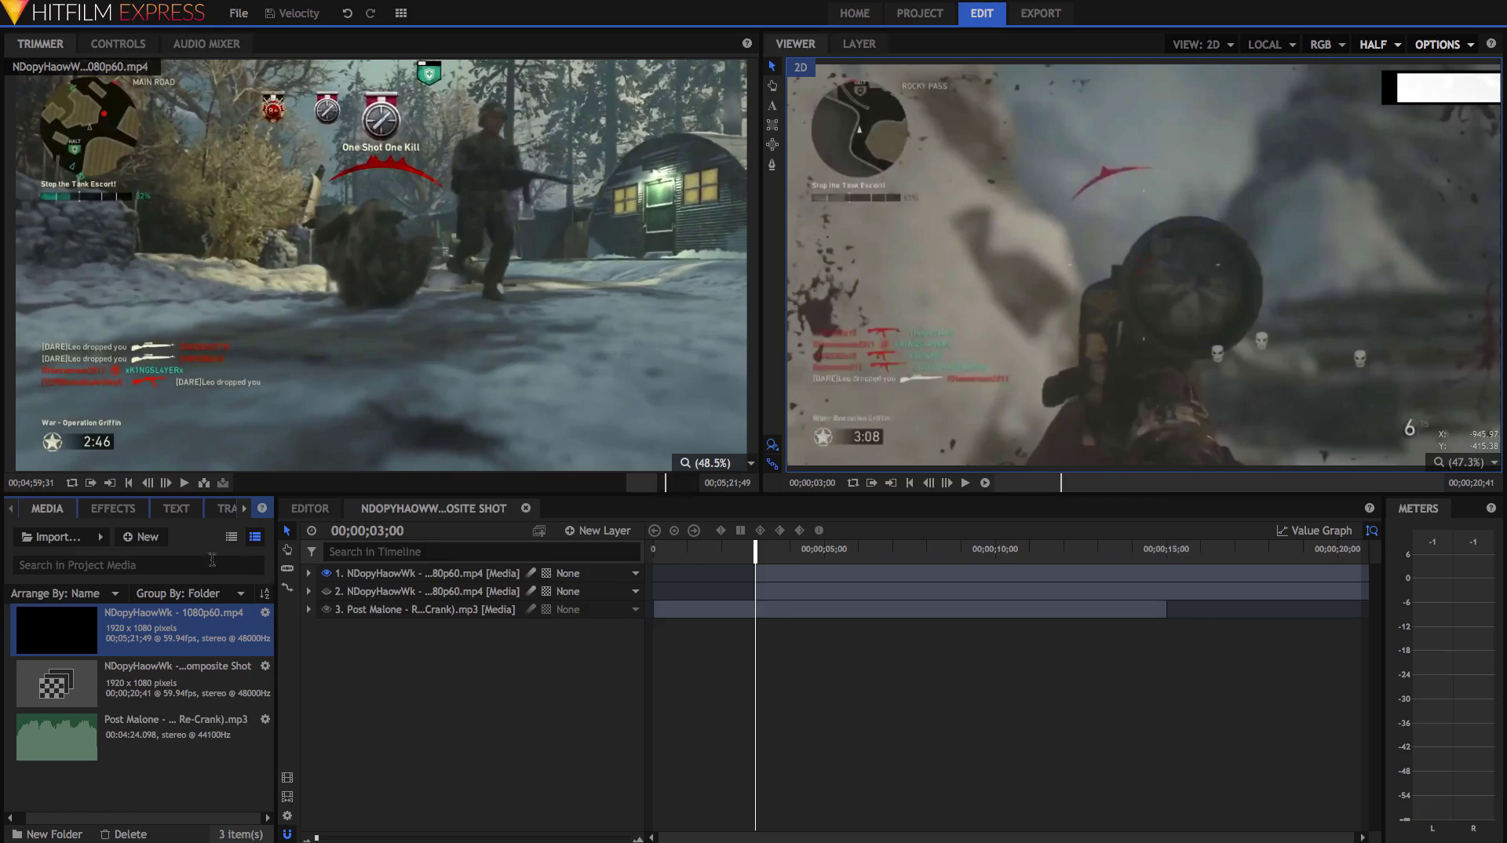
left_click(118, 512)
left_click(115, 536)
type("speed")
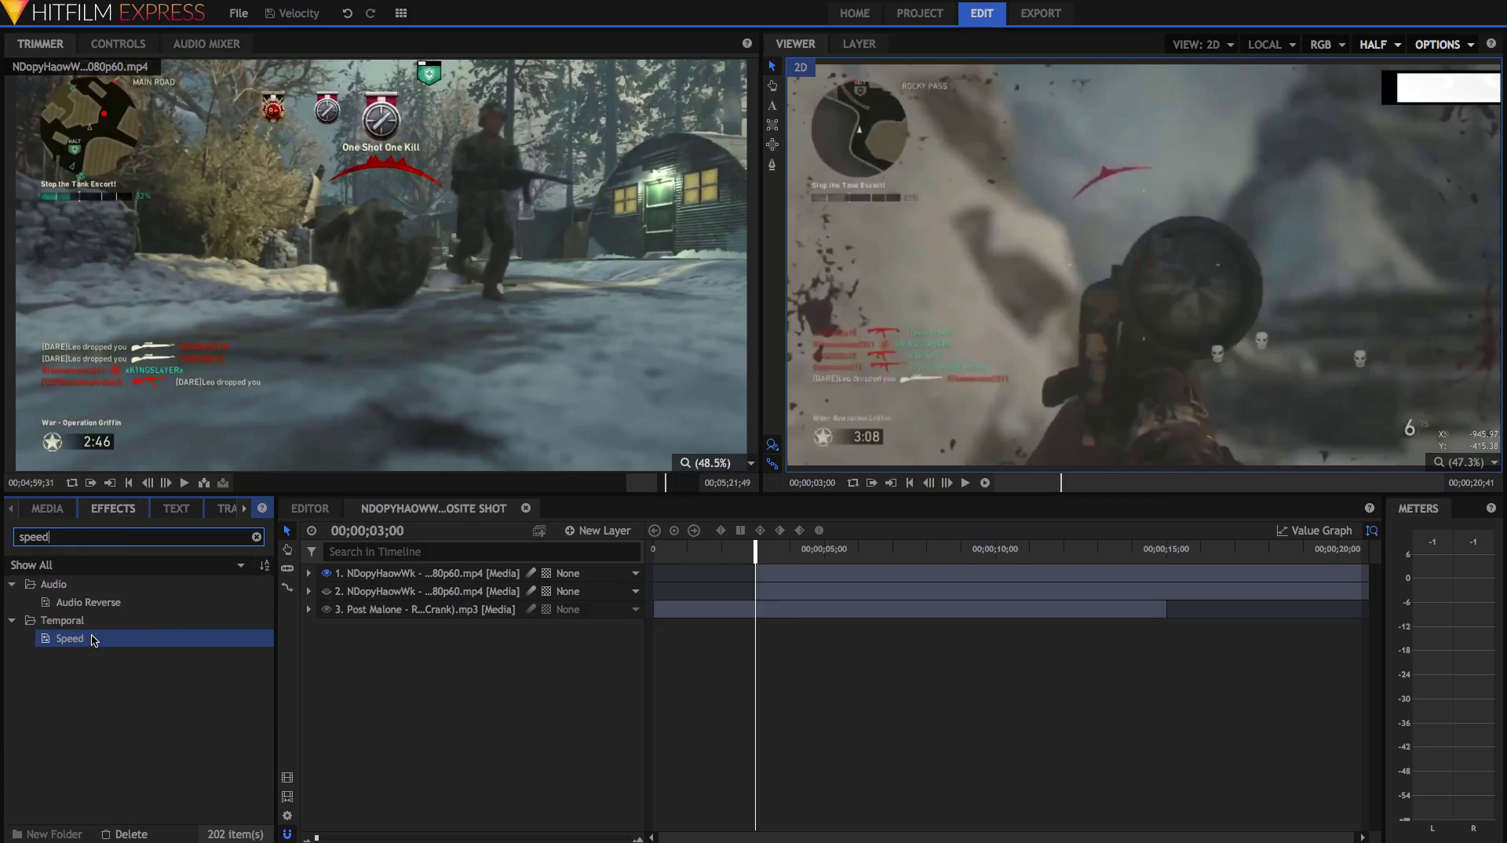
left_click_drag(94, 640, 412, 577)
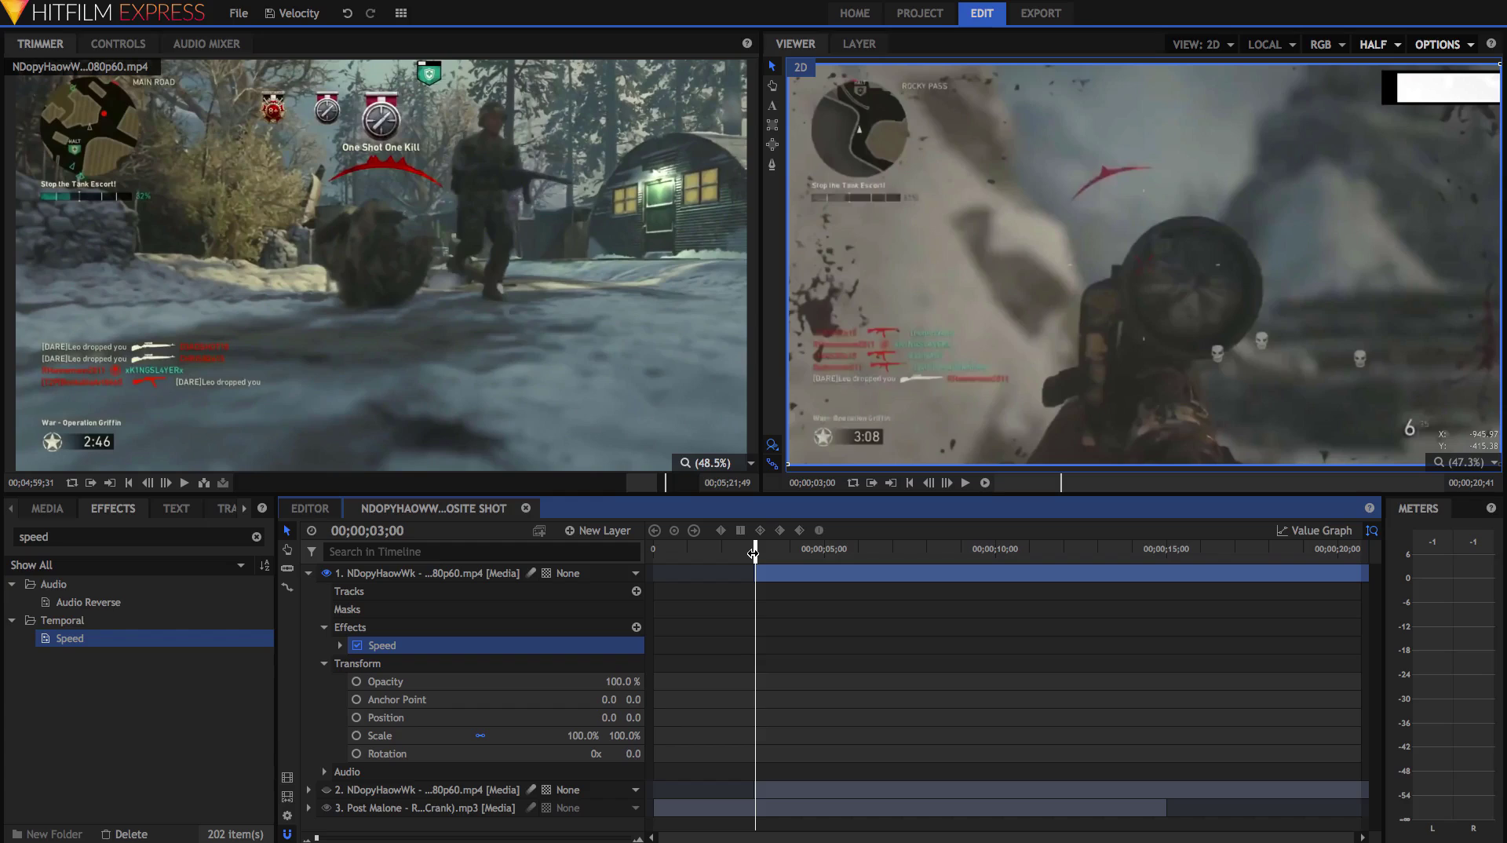
Step: Preview the composite from the start with the Speed effect applied
left_click_drag(754, 554, 597, 556)
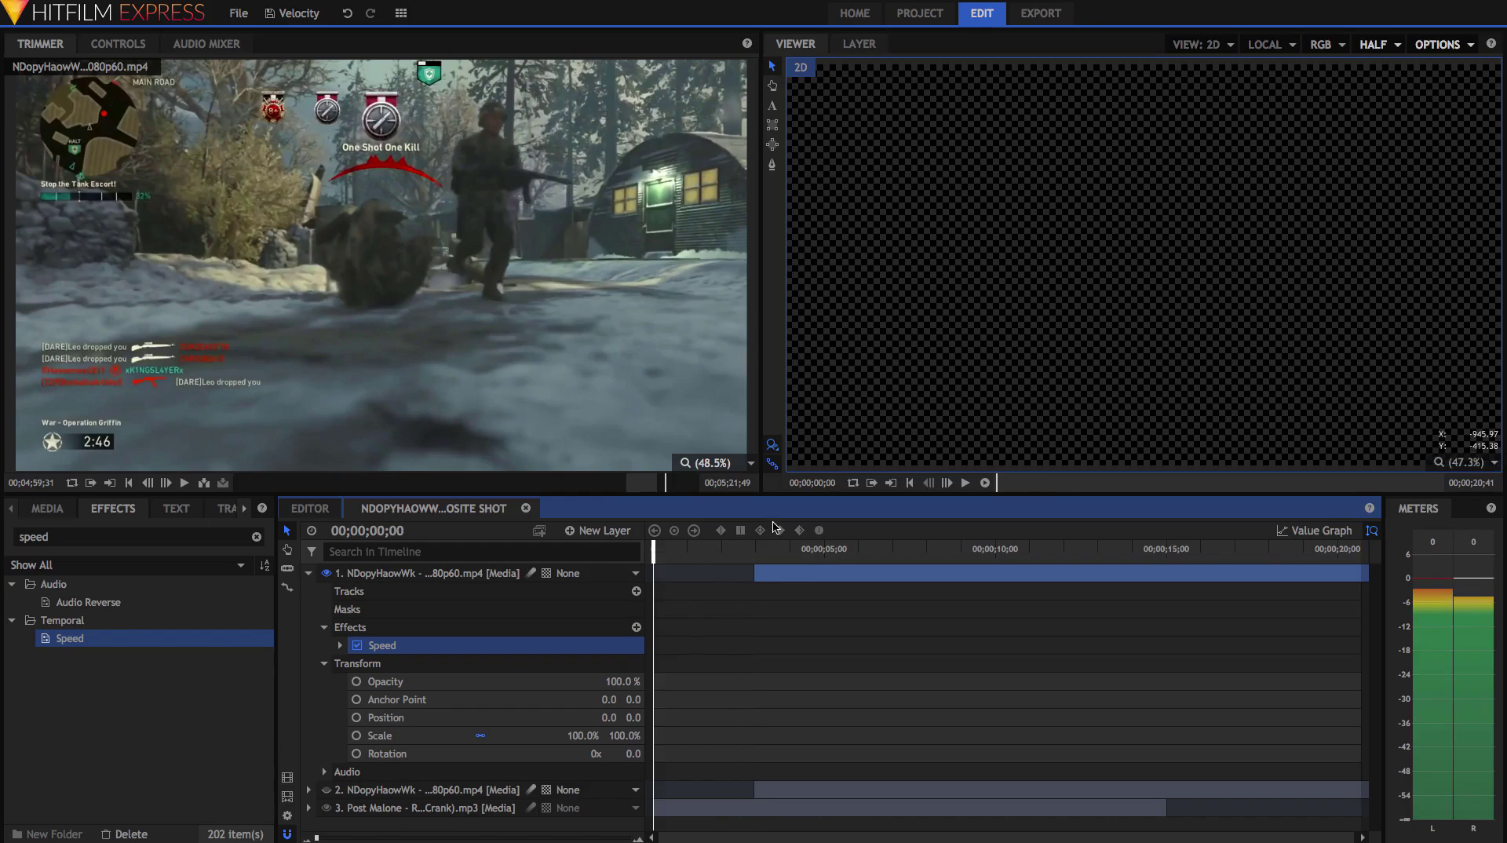
key("space")
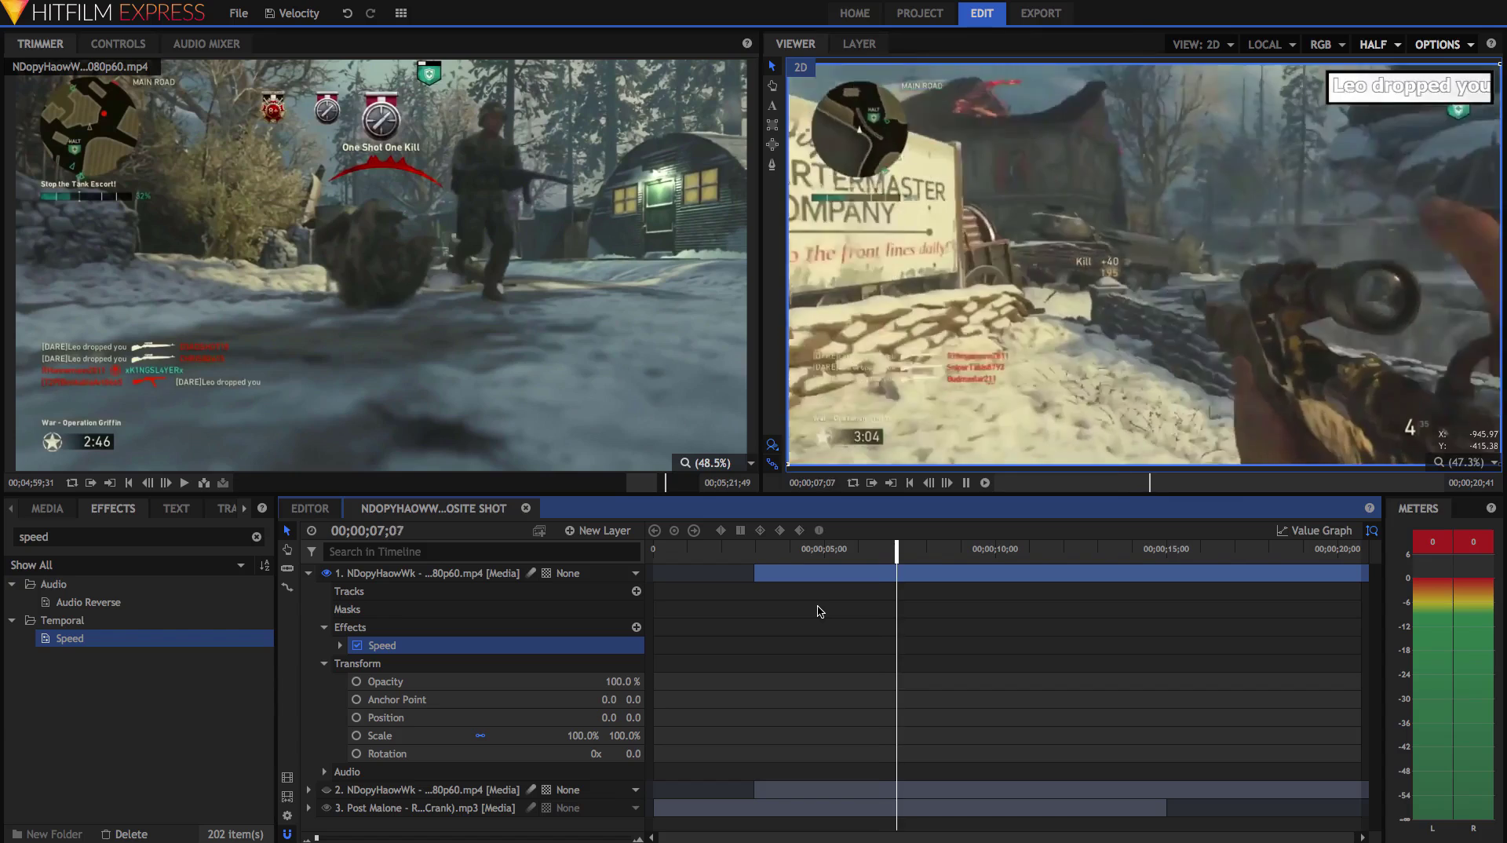
key("space")
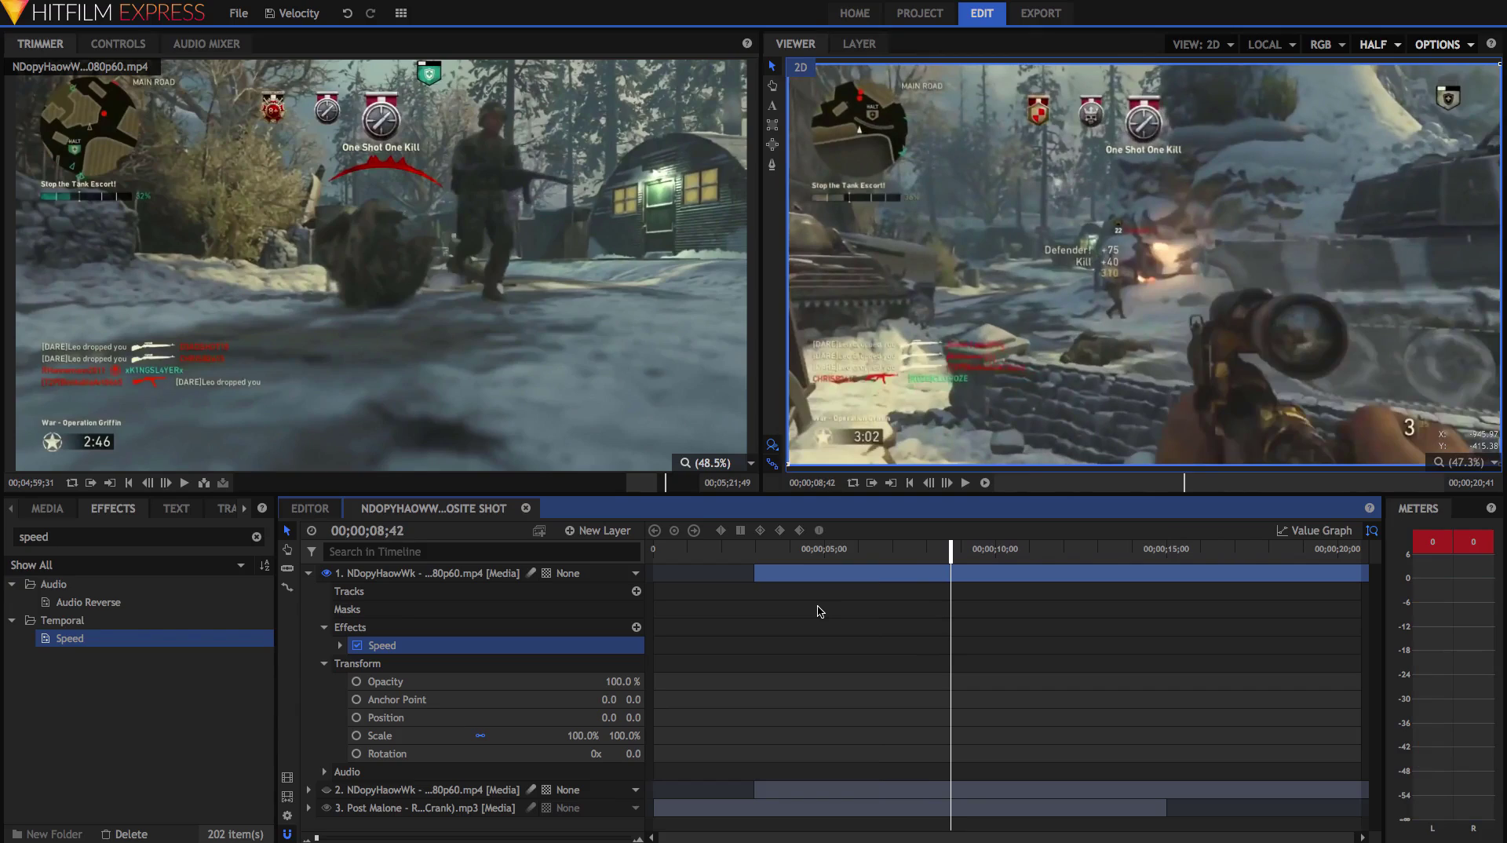
Step: At 00;00;03;00, expand the Speed effect and keyframe its Speed property at 1.00
left_click(755, 549)
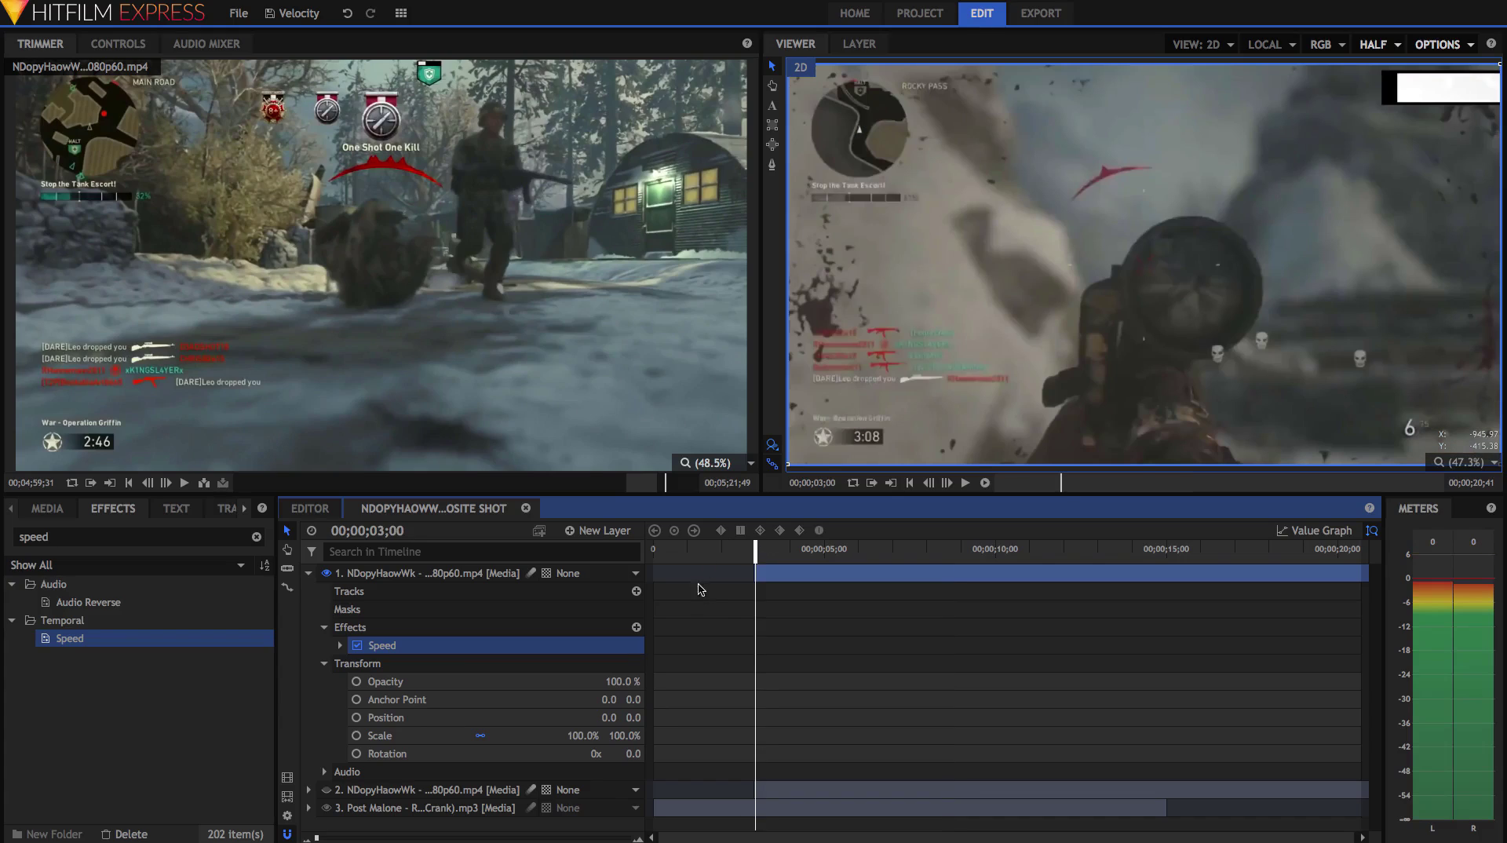
left_click(341, 646)
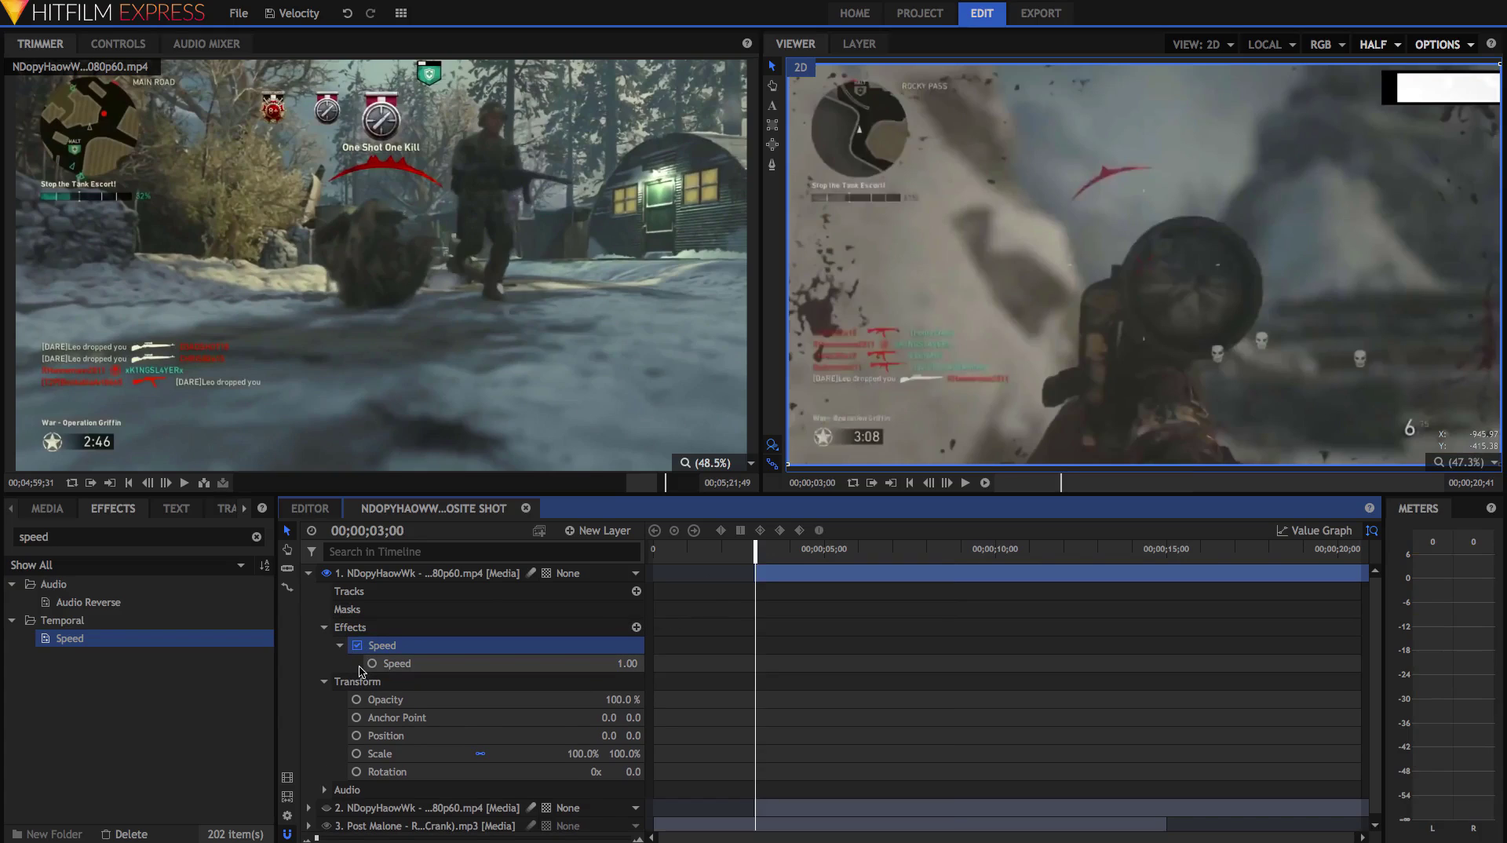
left_click(372, 664)
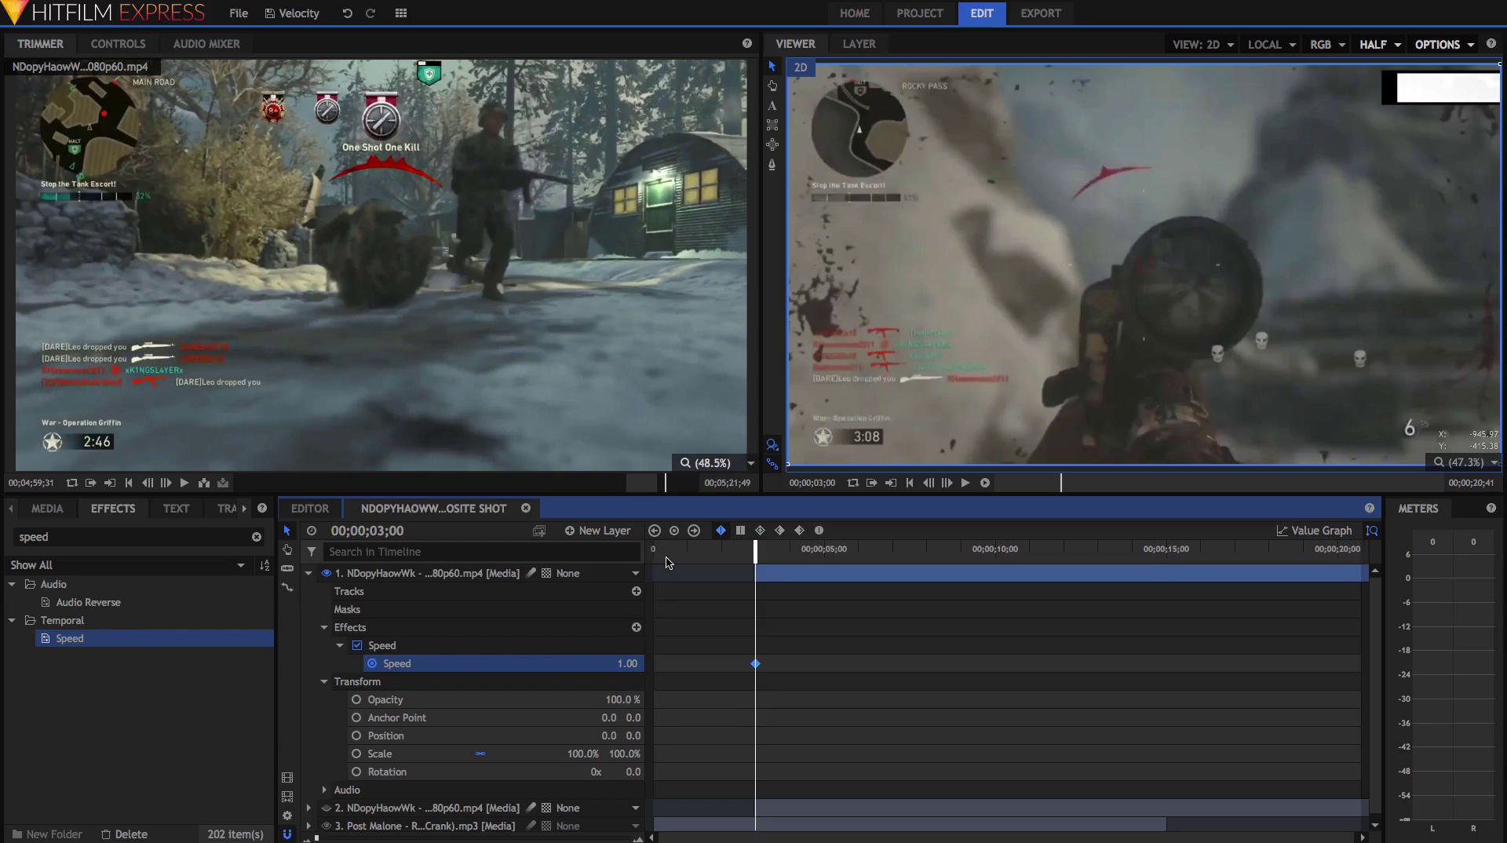
left_click(328, 574)
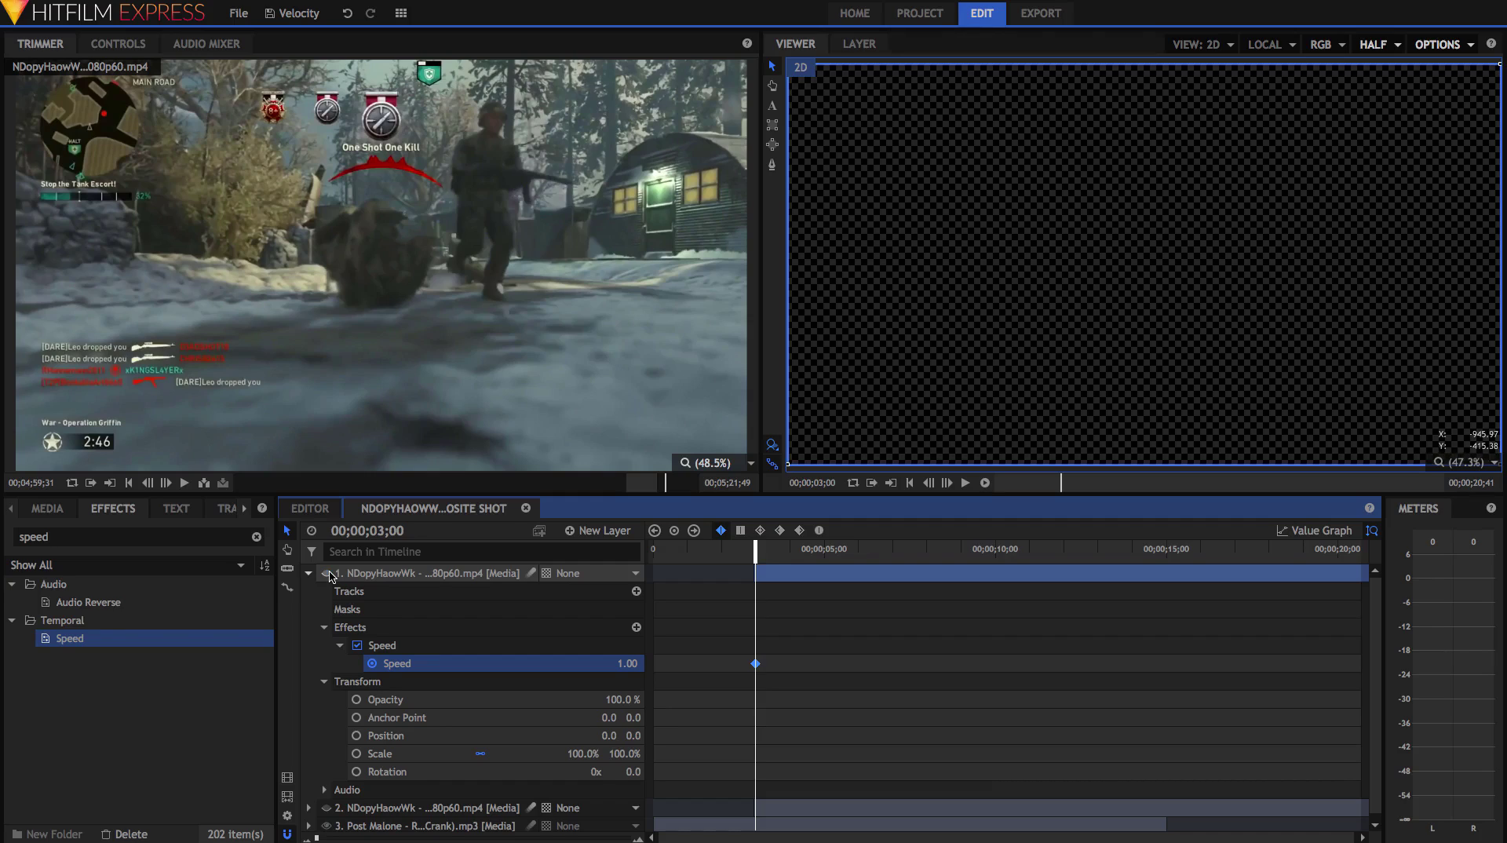
Step: Add a second Speed keyframe of 1 at 00;00;03;51, right at the gunshot
key("Home")
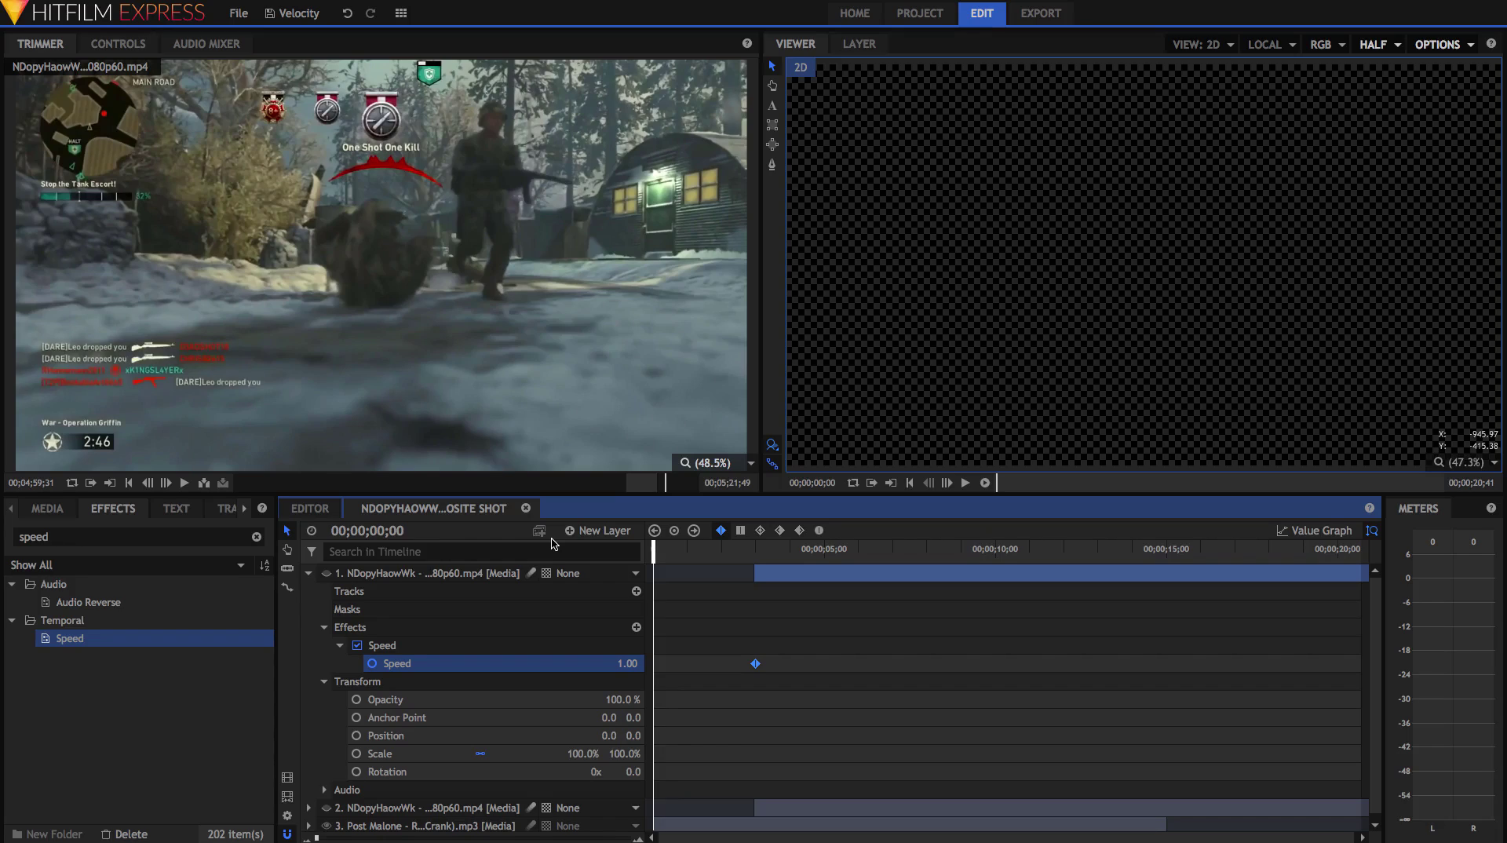
key("space")
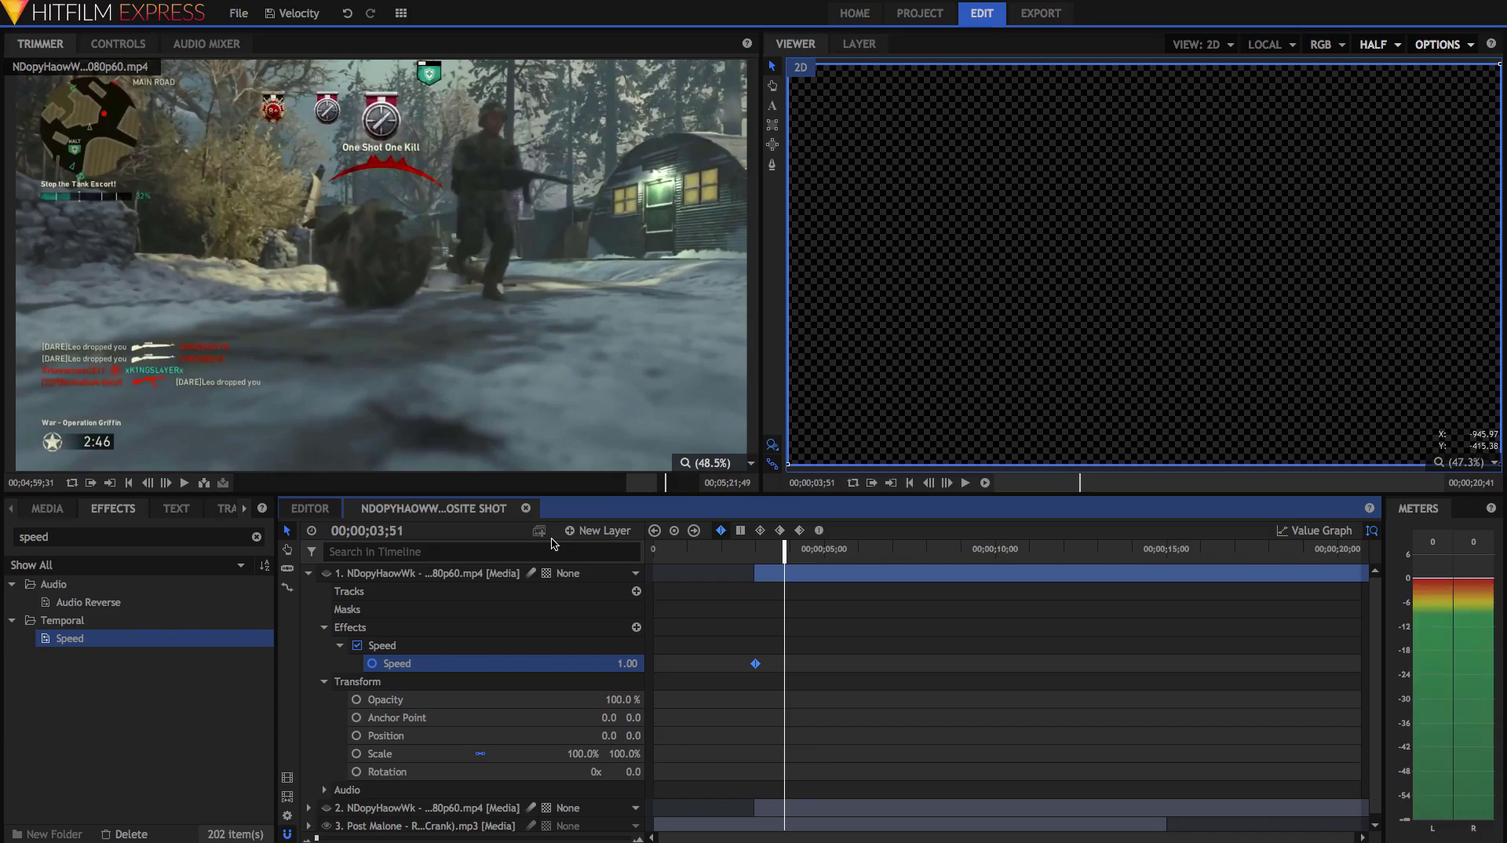
key("space")
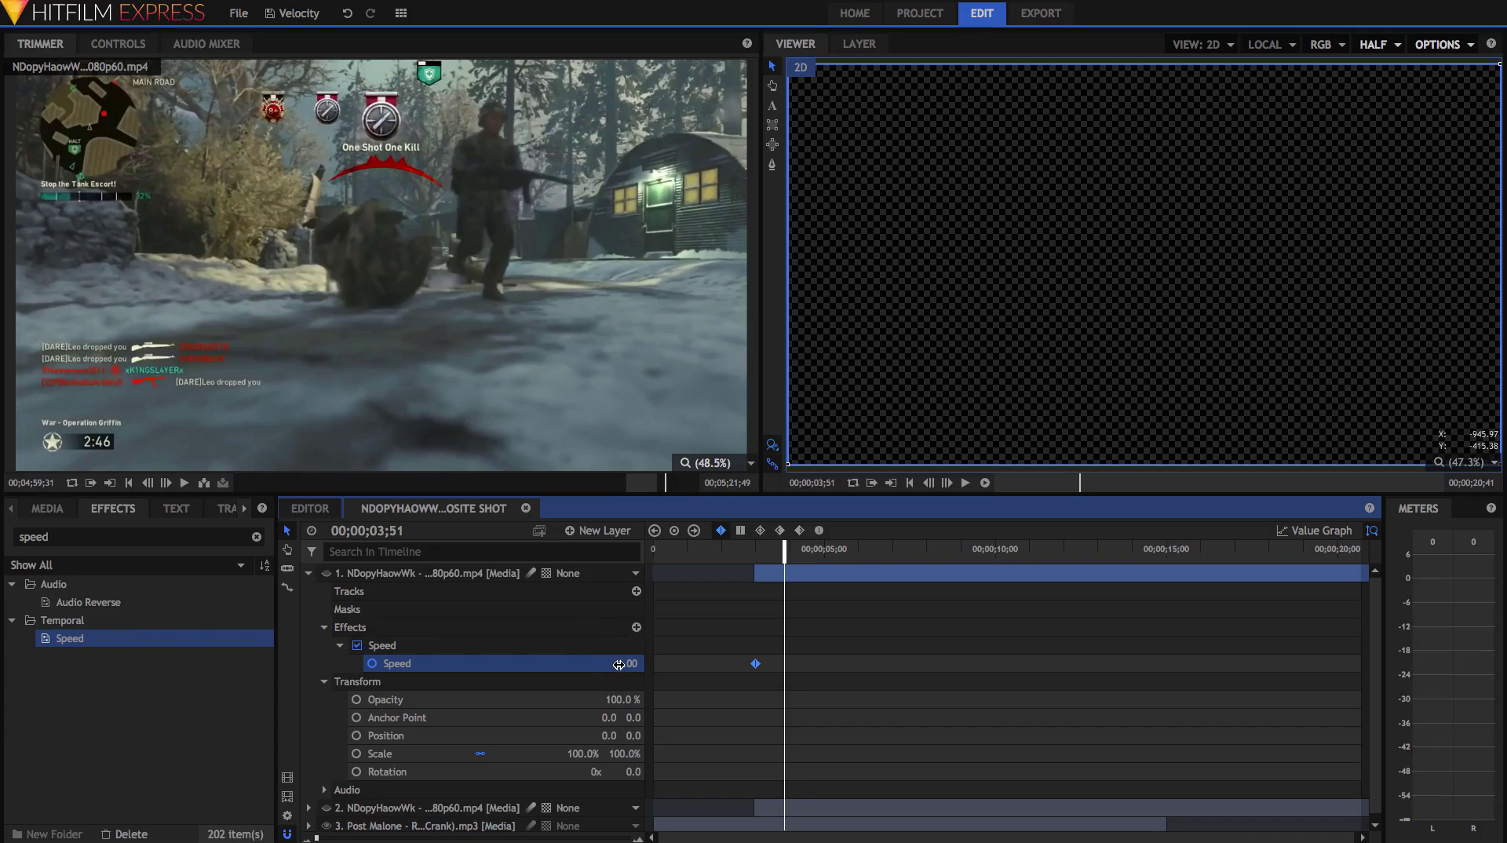
left_click_drag(619, 665, 653, 664)
left_click(618, 665)
type("1")
key("Return")
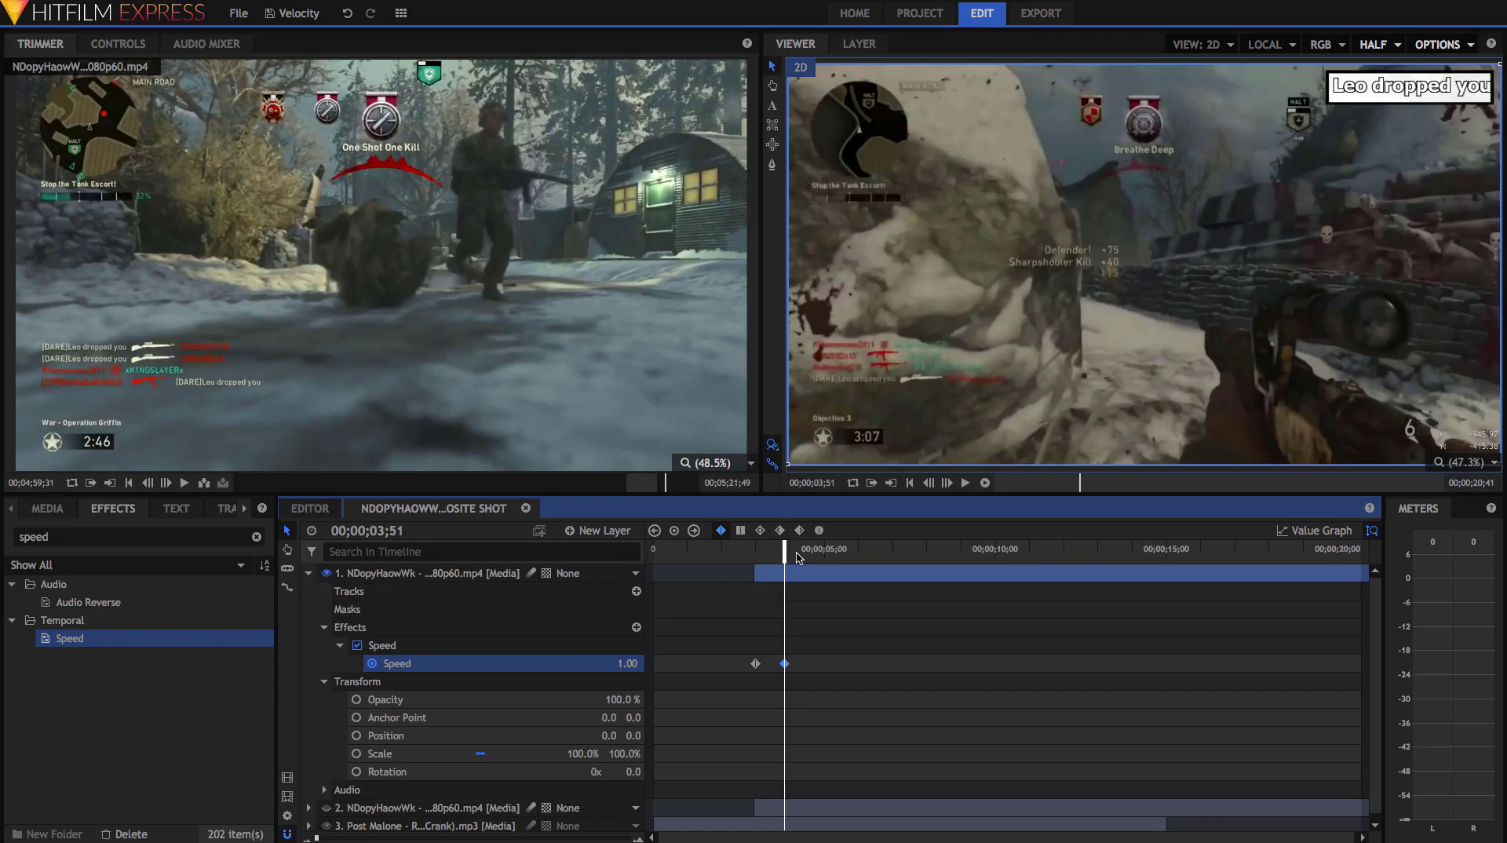
Step: Preview the clip from 00;00;02;46, then return to about 00;00;03;19
left_click_drag(793, 556, 749, 549)
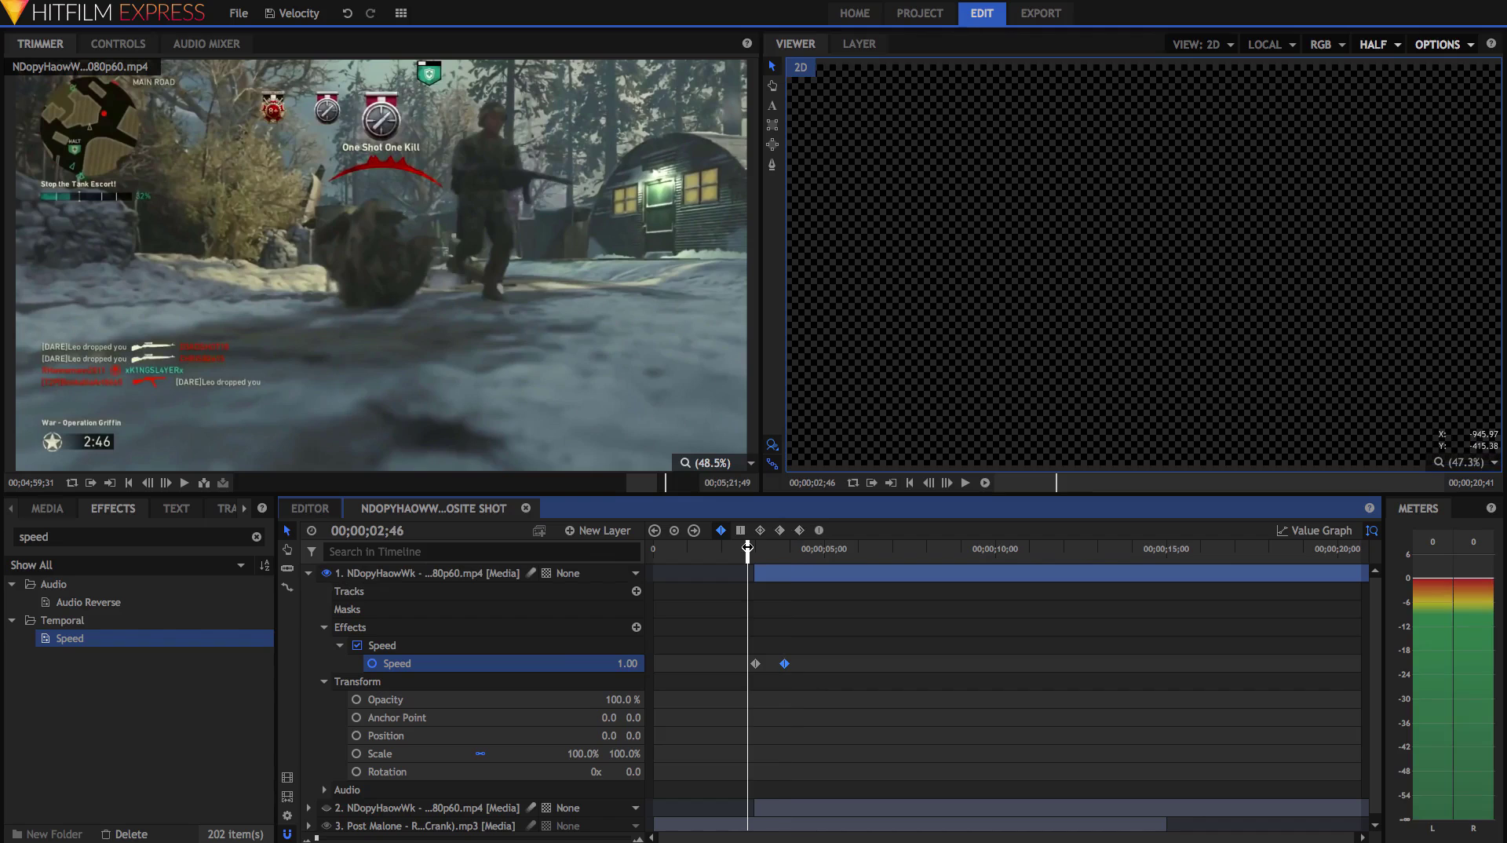
key("space")
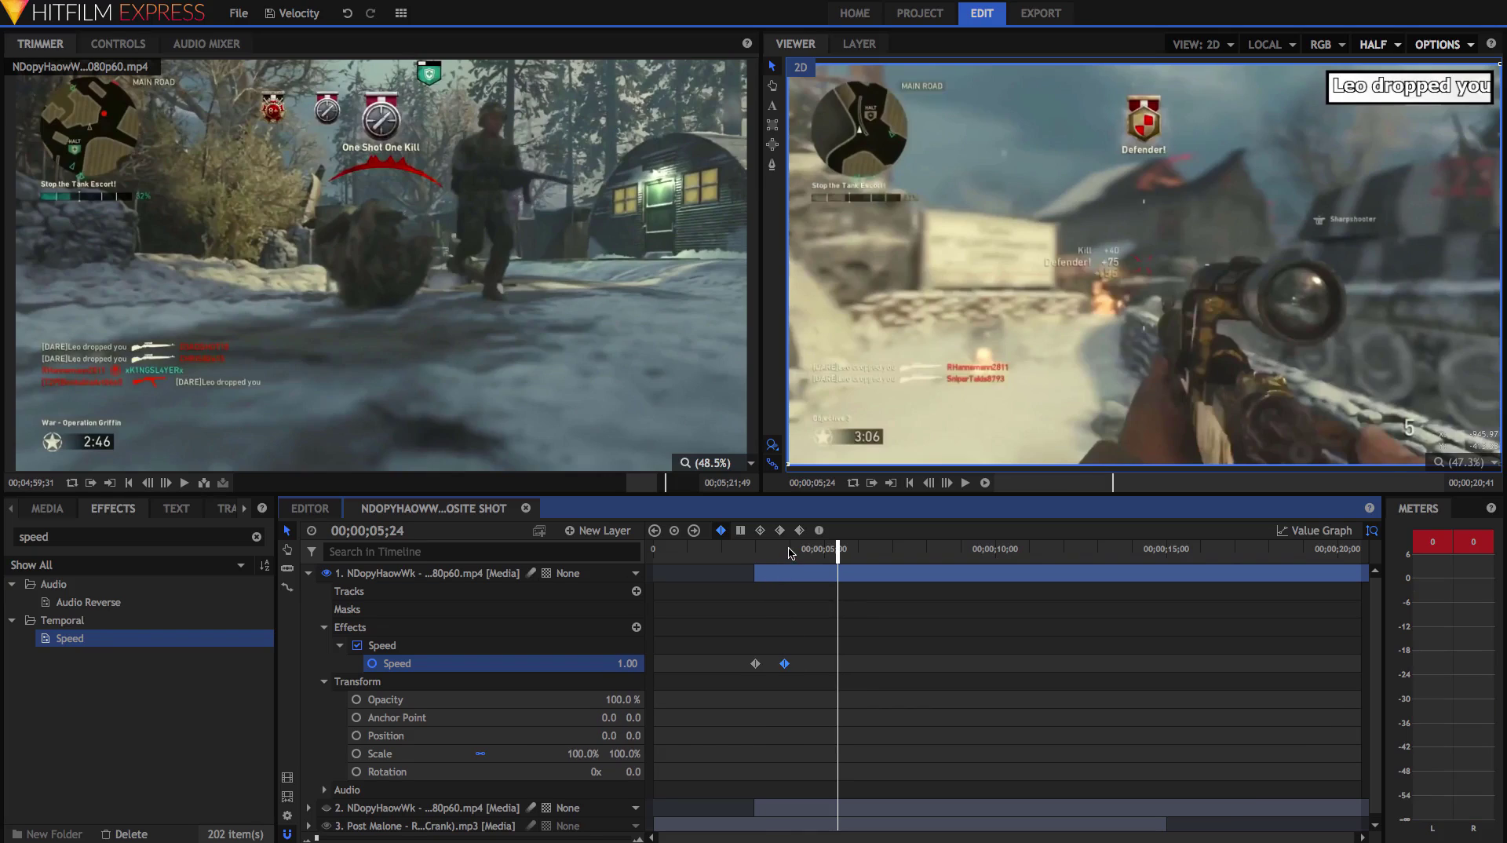
left_click_drag(791, 553, 767, 550)
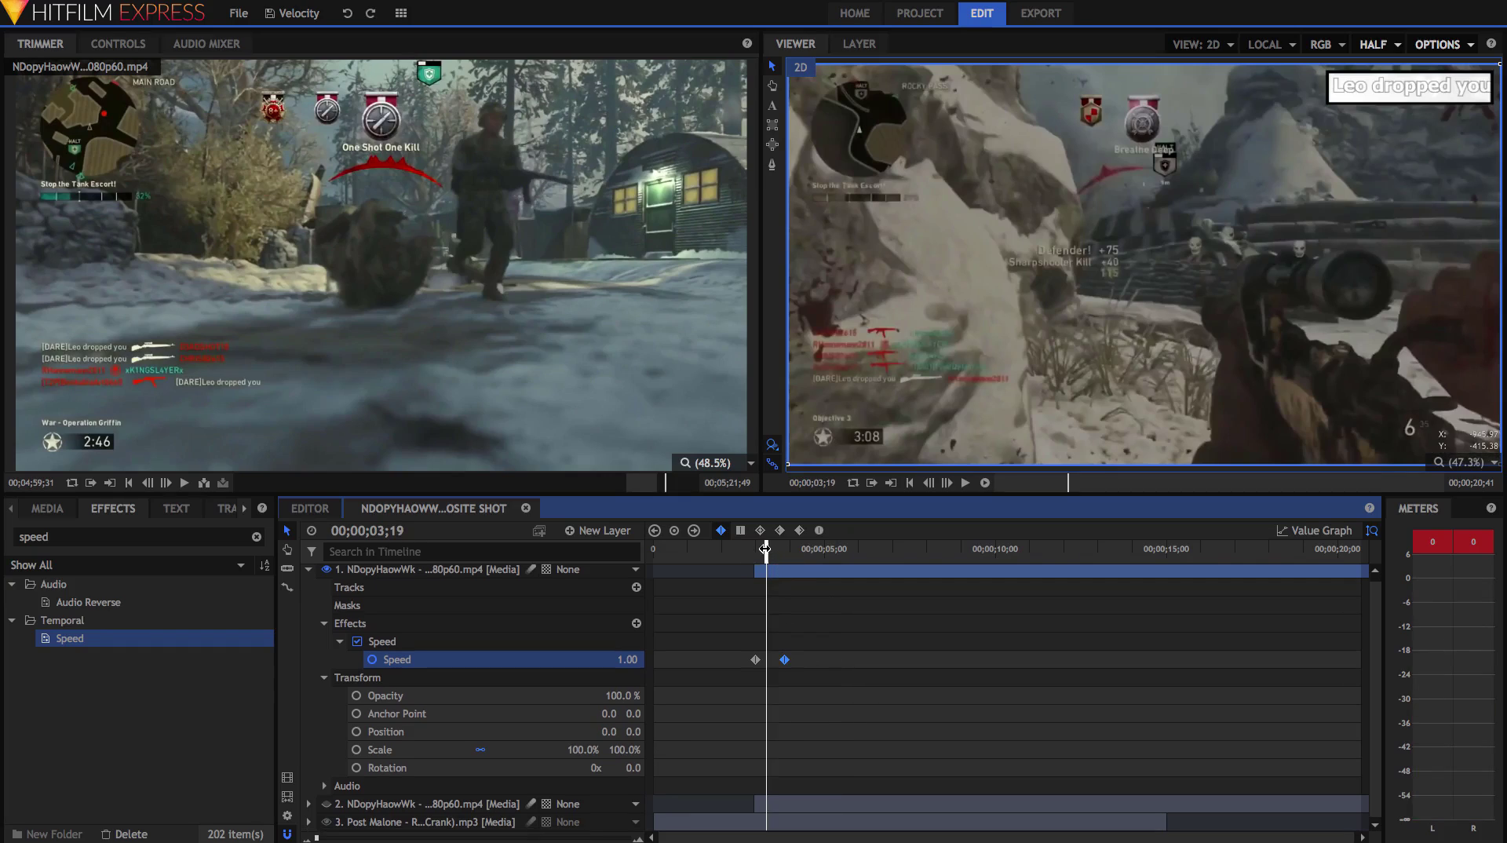
Step: Set the first Speed keyframe at 00;00;03;00 to 3.00
left_click_drag(766, 549, 754, 544)
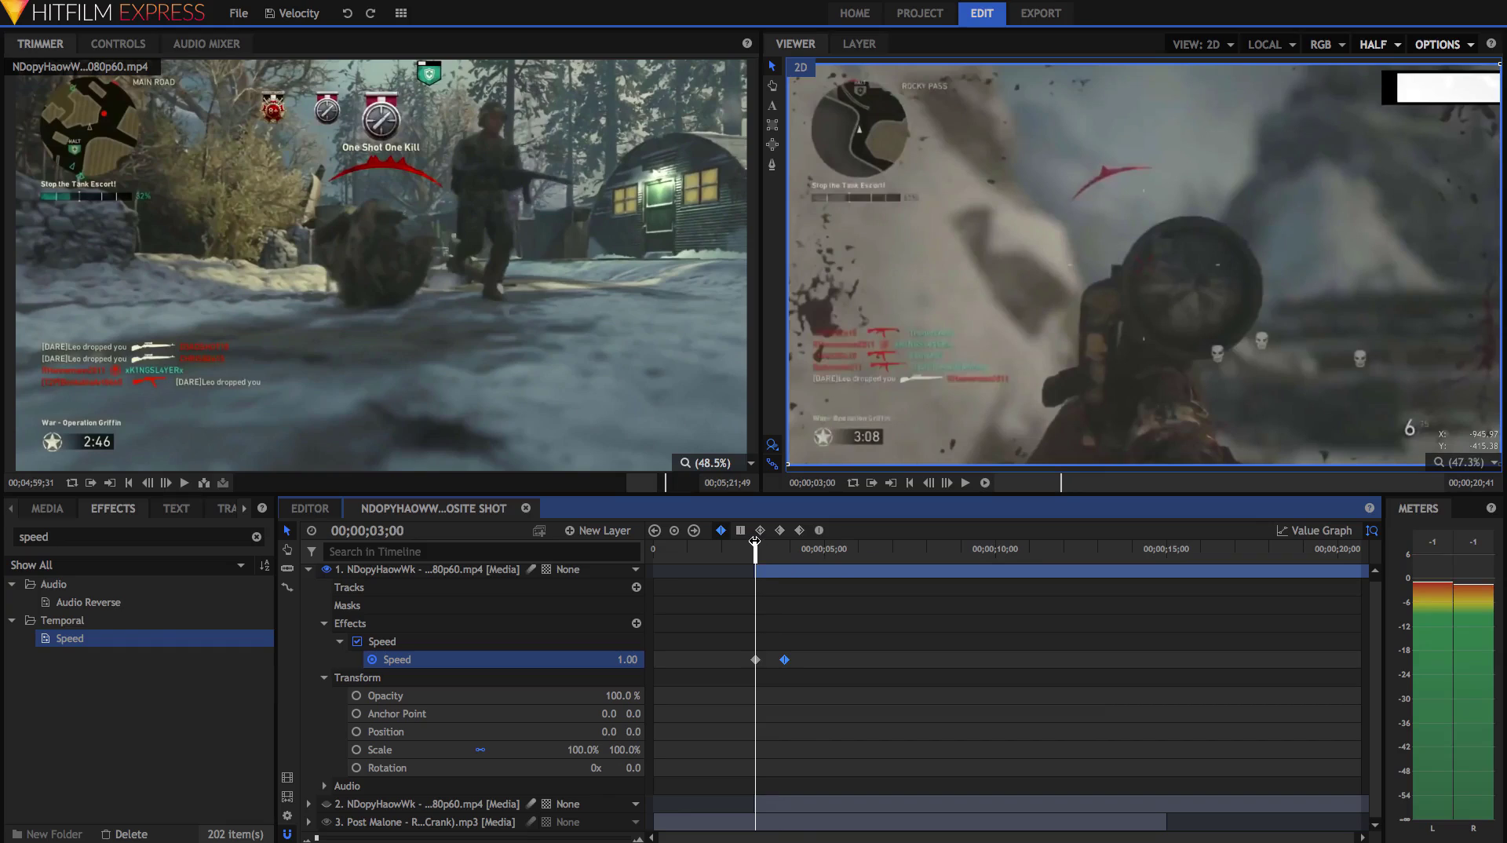
left_click(755, 542)
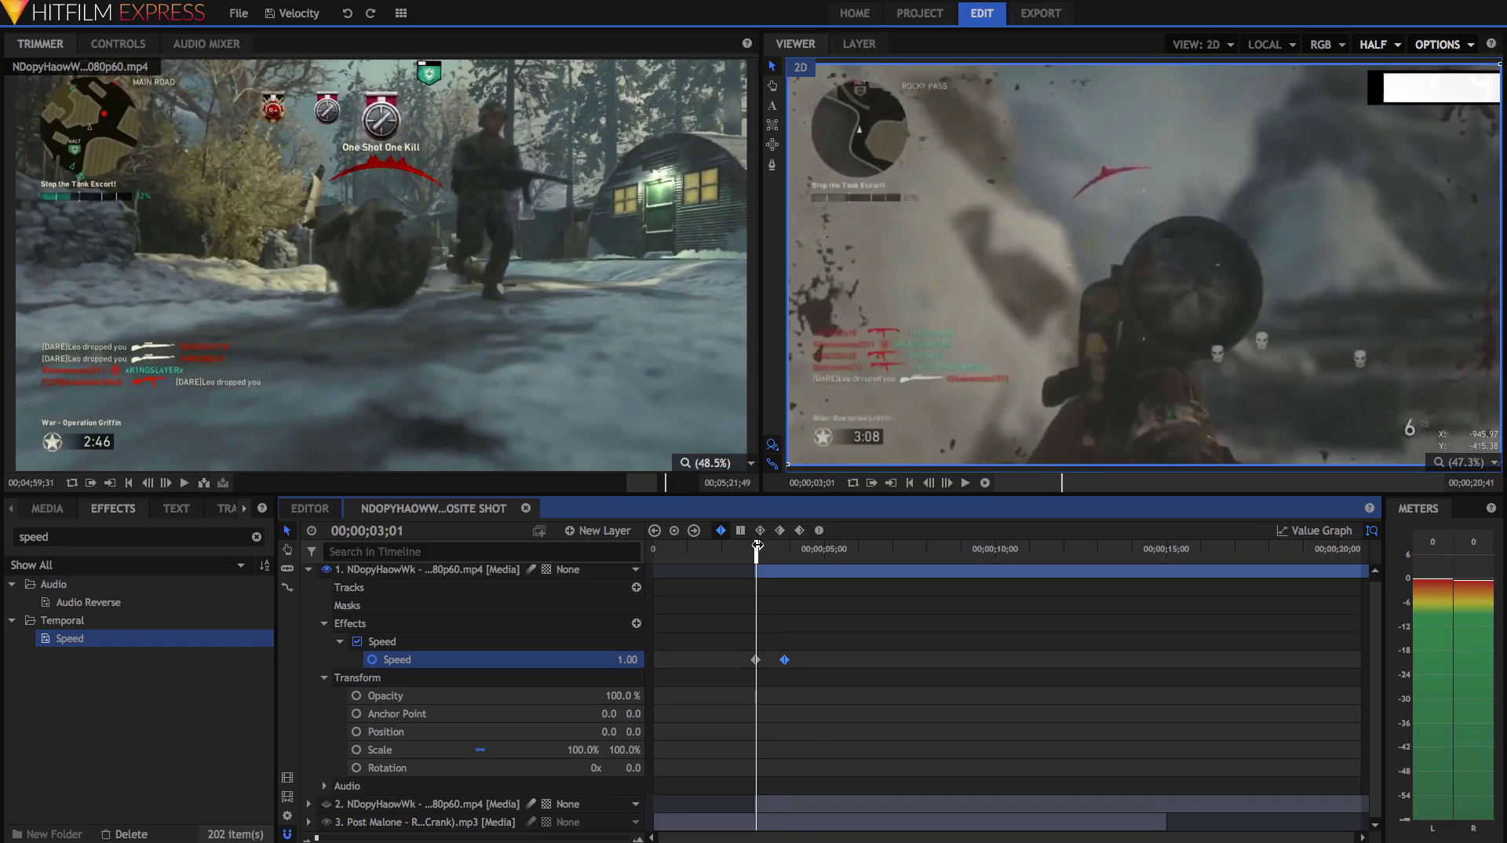
key("Left")
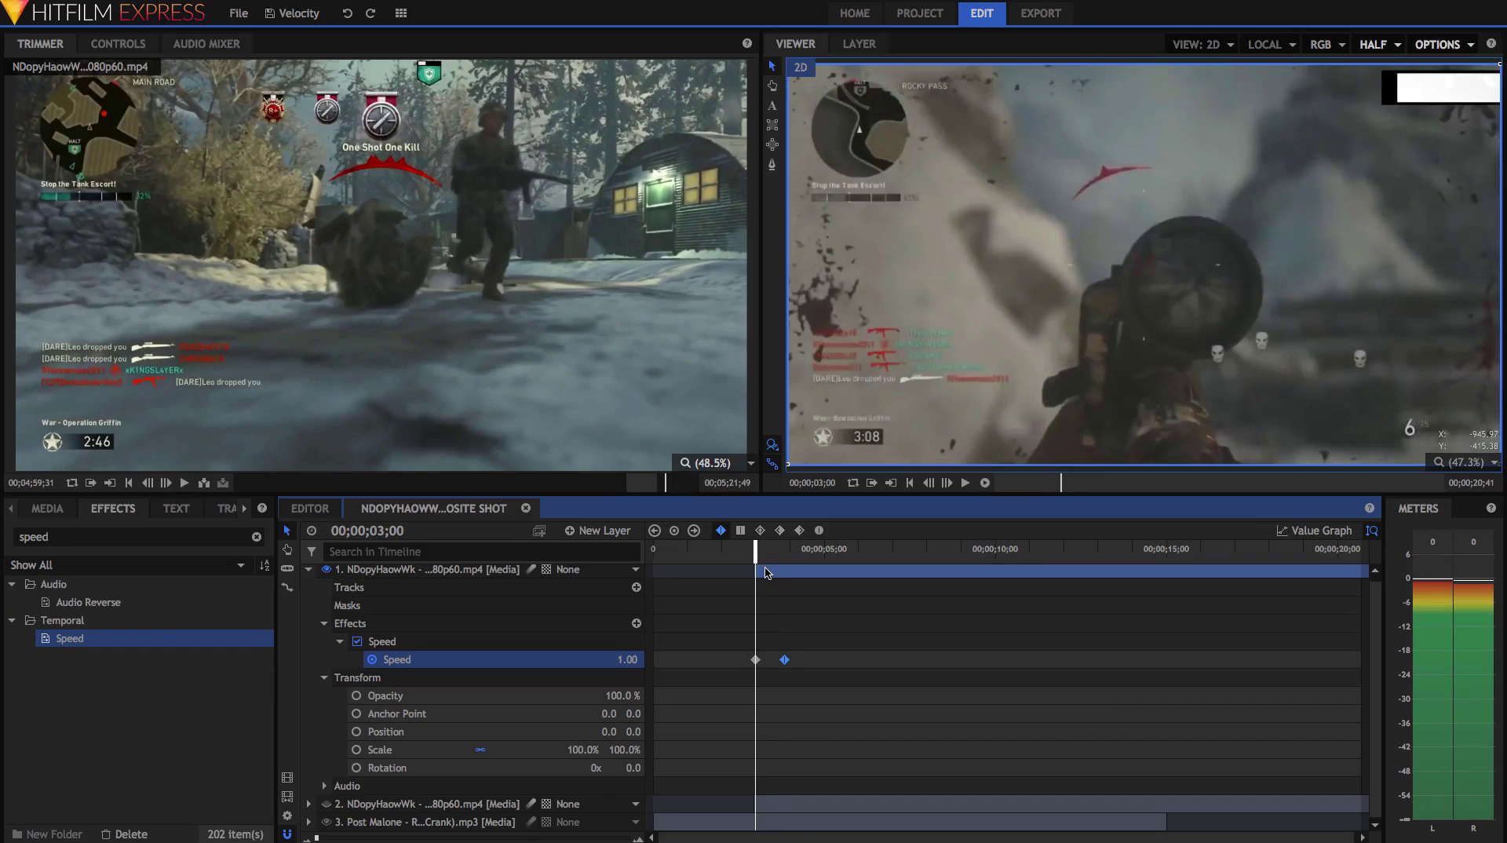
left_click(689, 667)
key("Right")
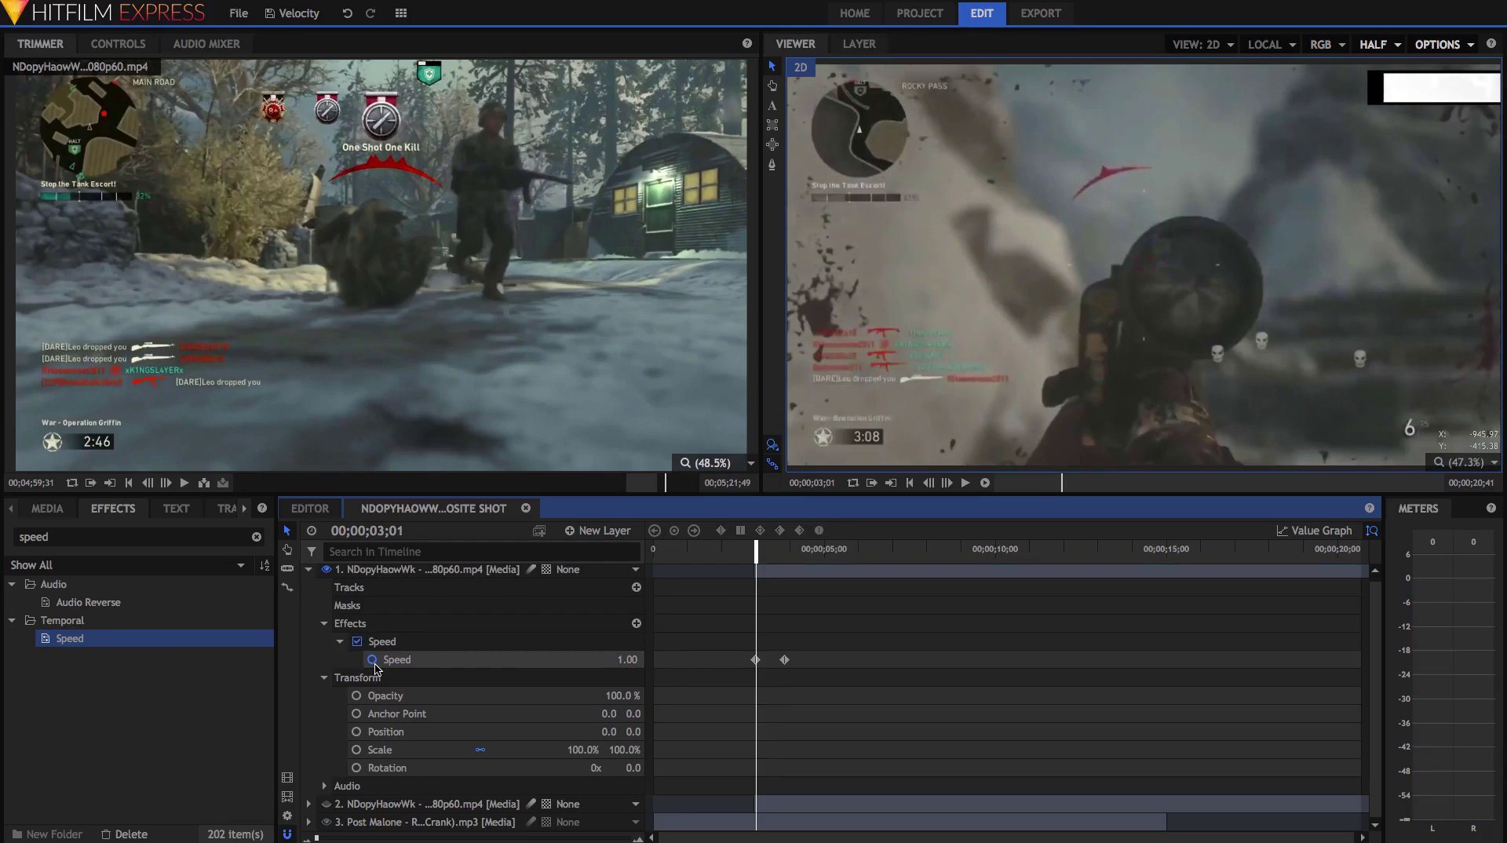
key("Left")
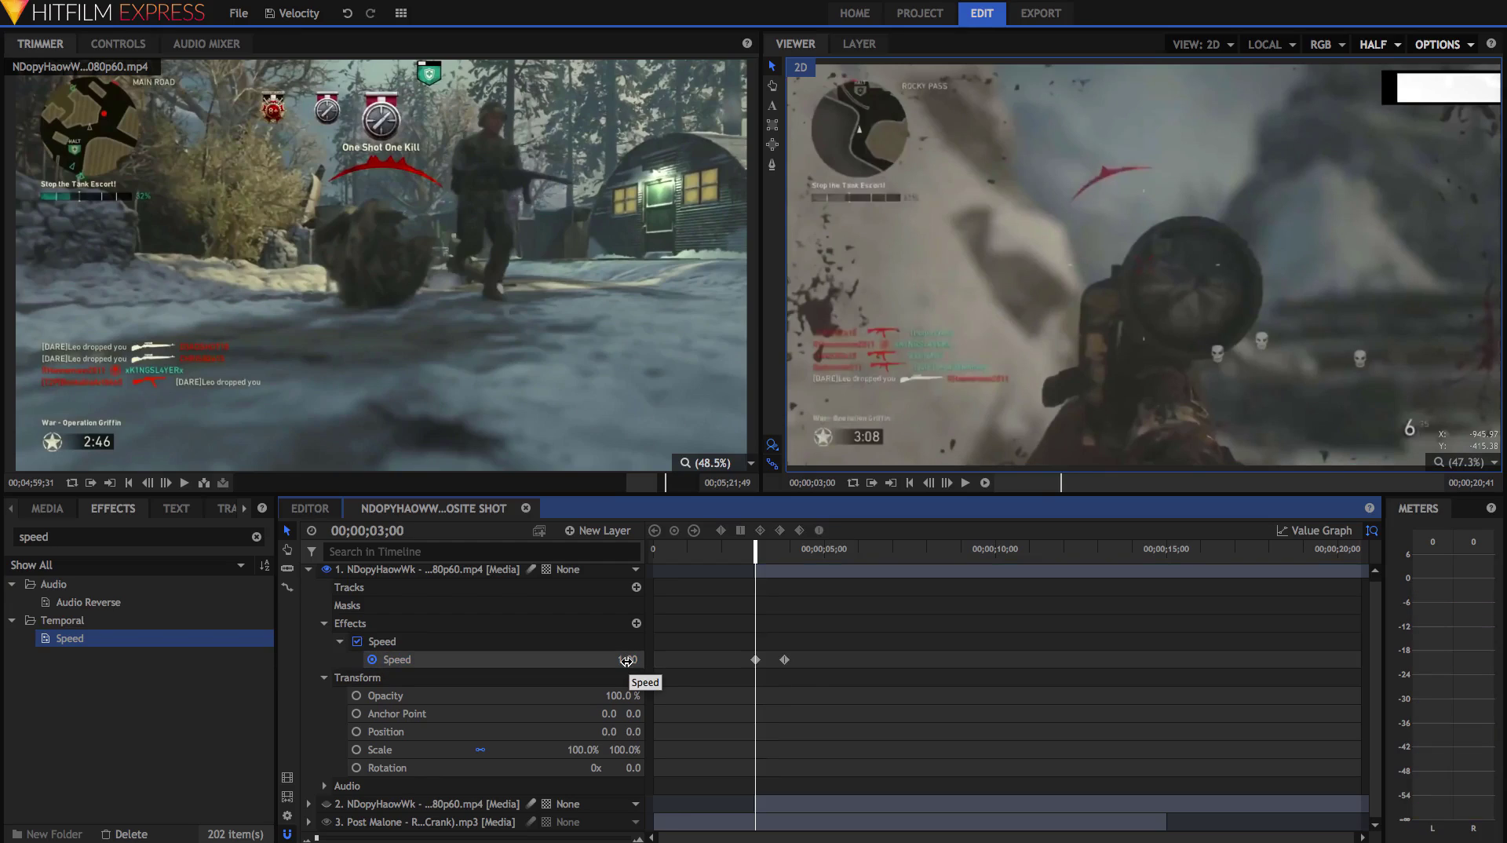
left_click(627, 661)
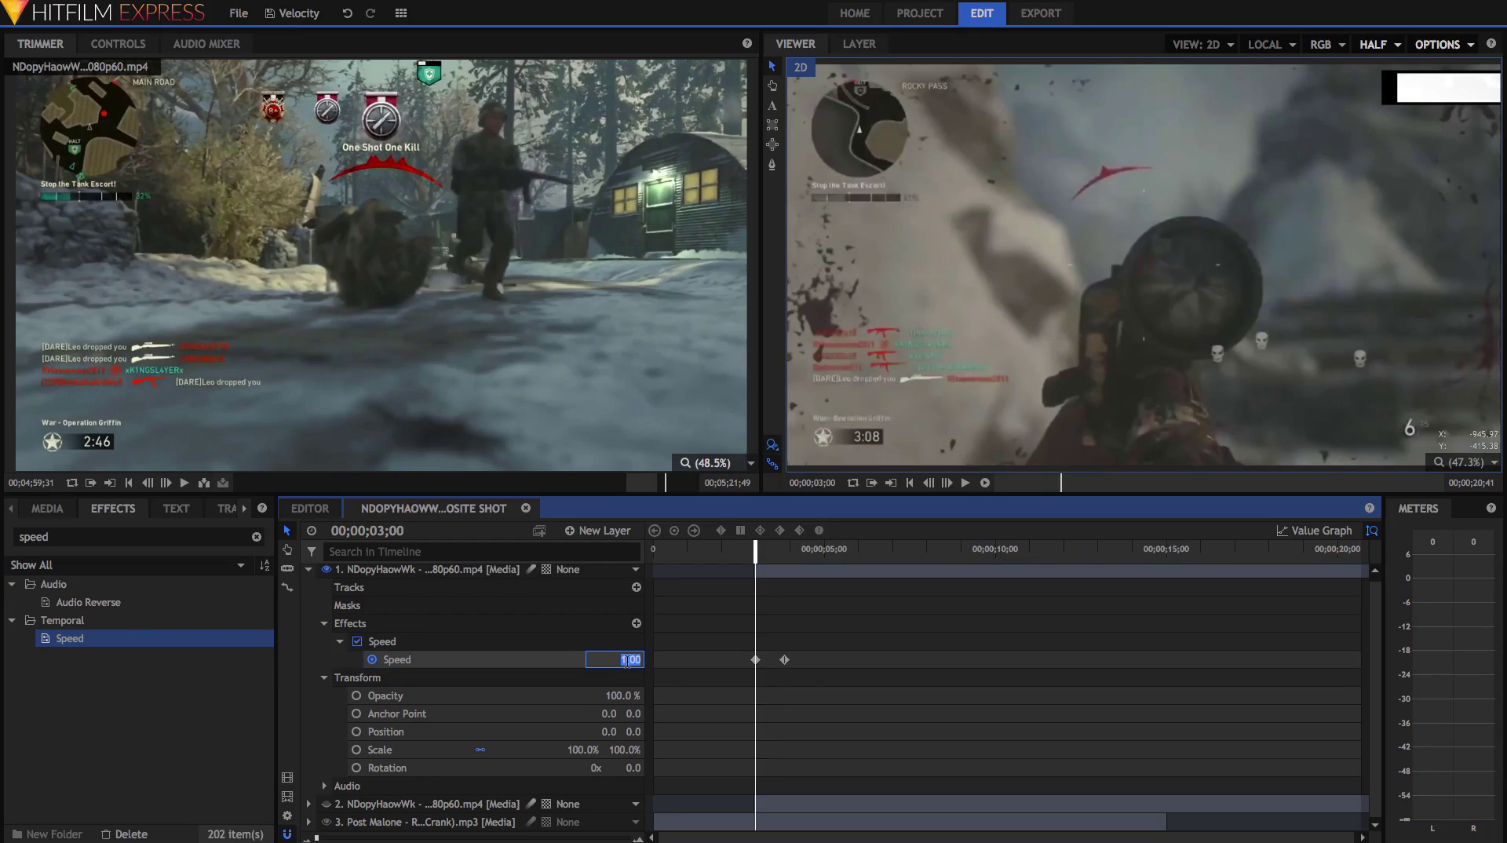
type("3")
key("Return")
Step: Add a 0.5 Speed keyframe between the two outer keyframes, near the muzzle flash
left_click(788, 549)
left_click_drag(788, 549, 780, 554)
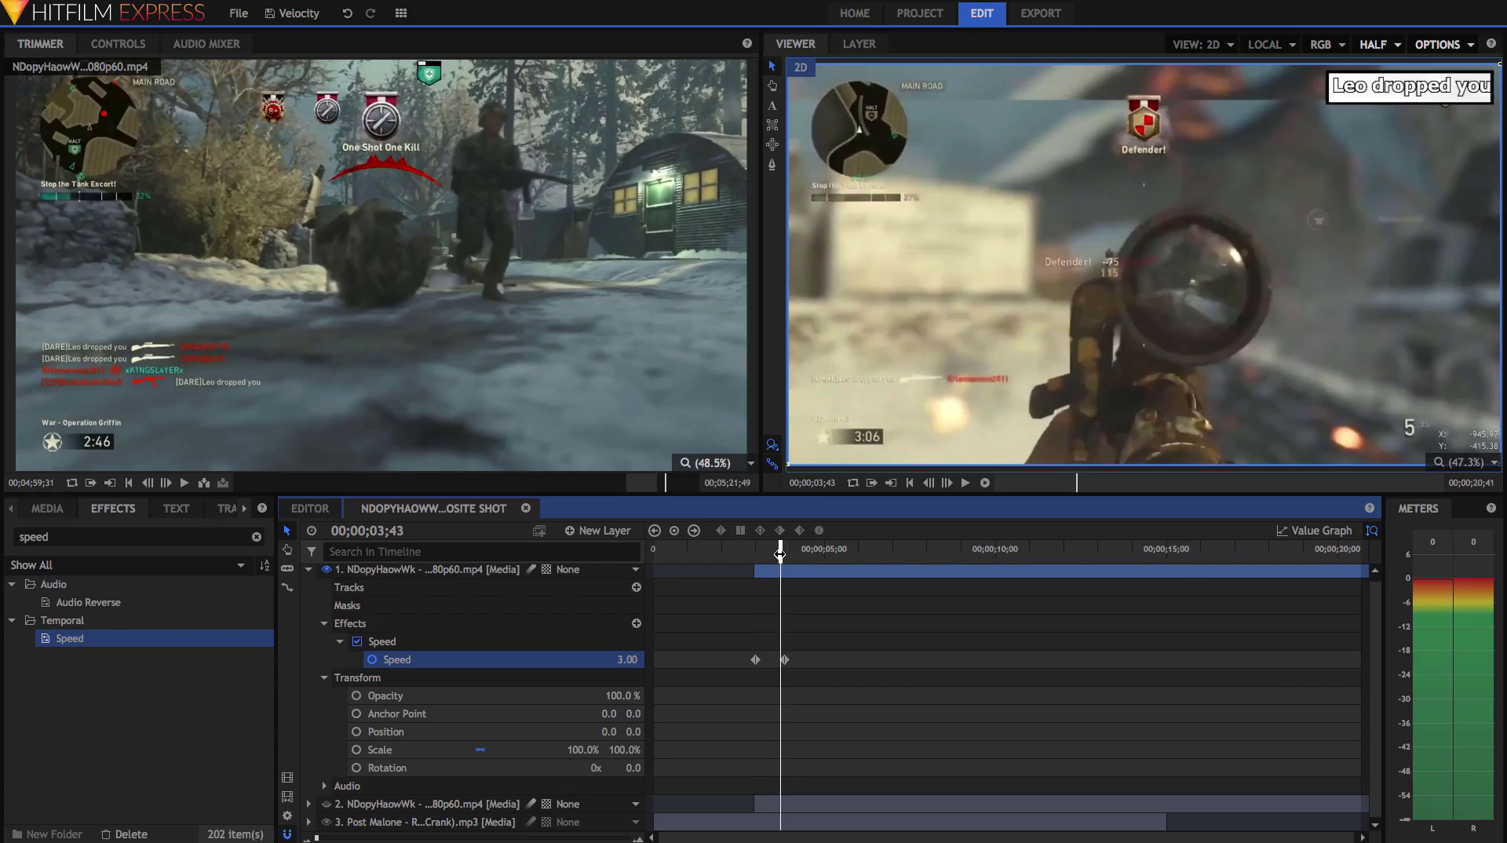
left_click_drag(779, 554, 780, 554)
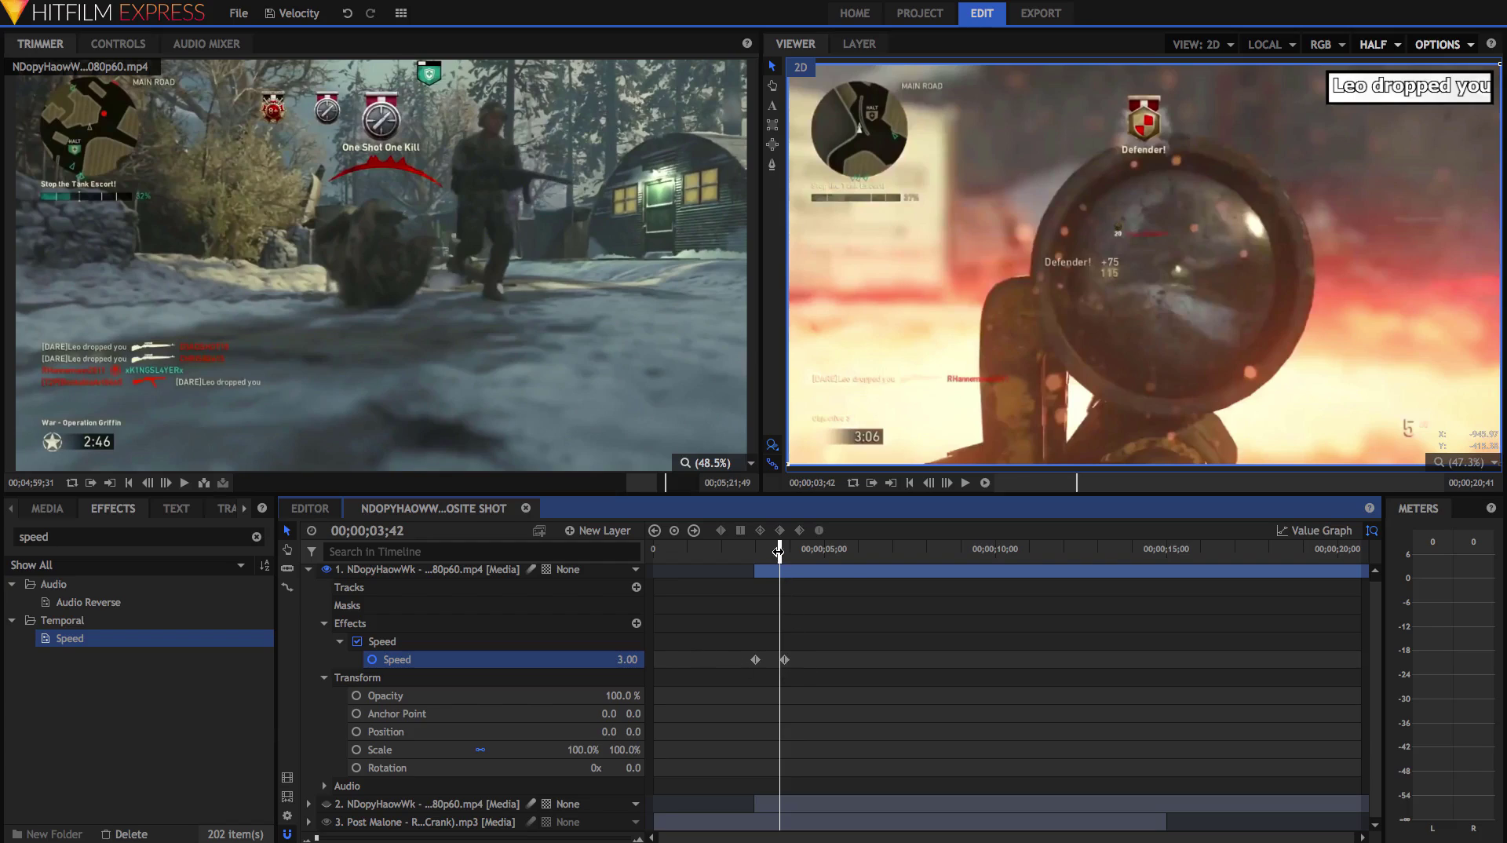
left_click_drag(778, 550, 769, 550)
left_click(614, 657)
type("0.5")
key("Return")
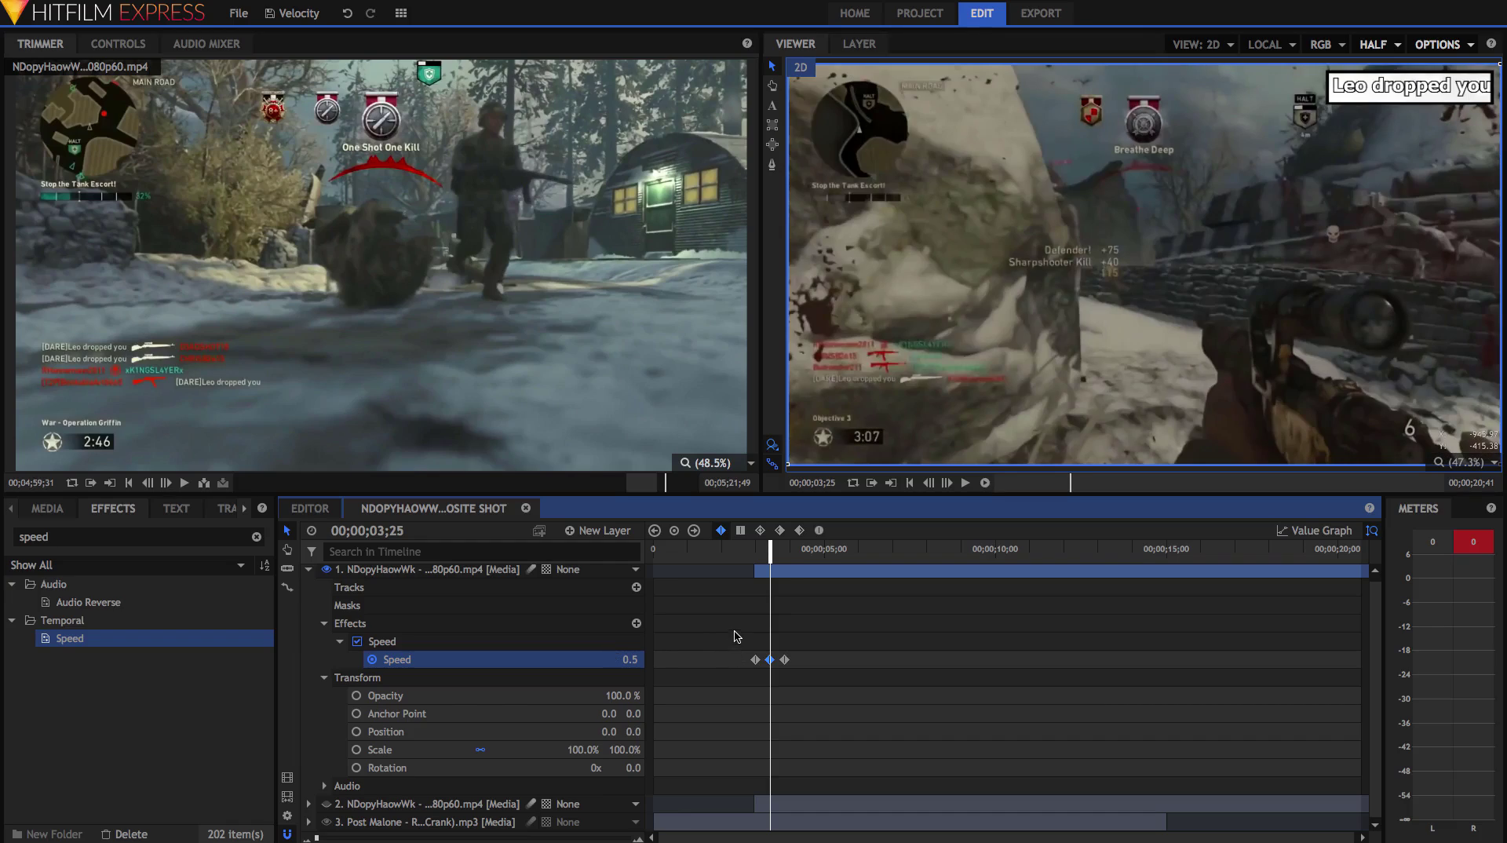
left_click(770, 659)
Step: Show Speed as a value graph, zoom in on the dip, and scrub past the 03;51 keyframe
left_click(1306, 534)
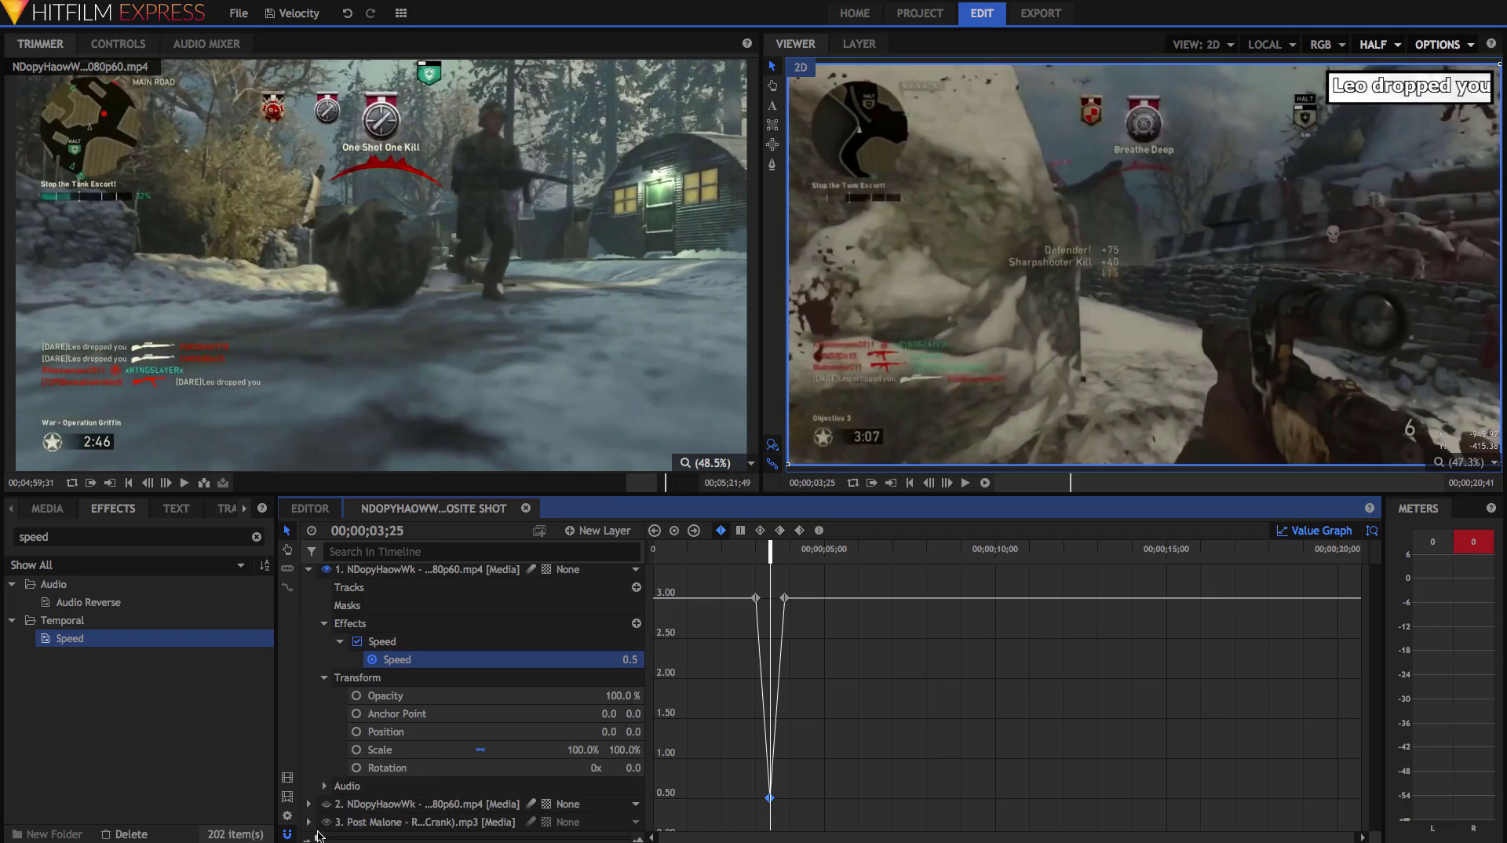
left_click_drag(320, 836, 385, 837)
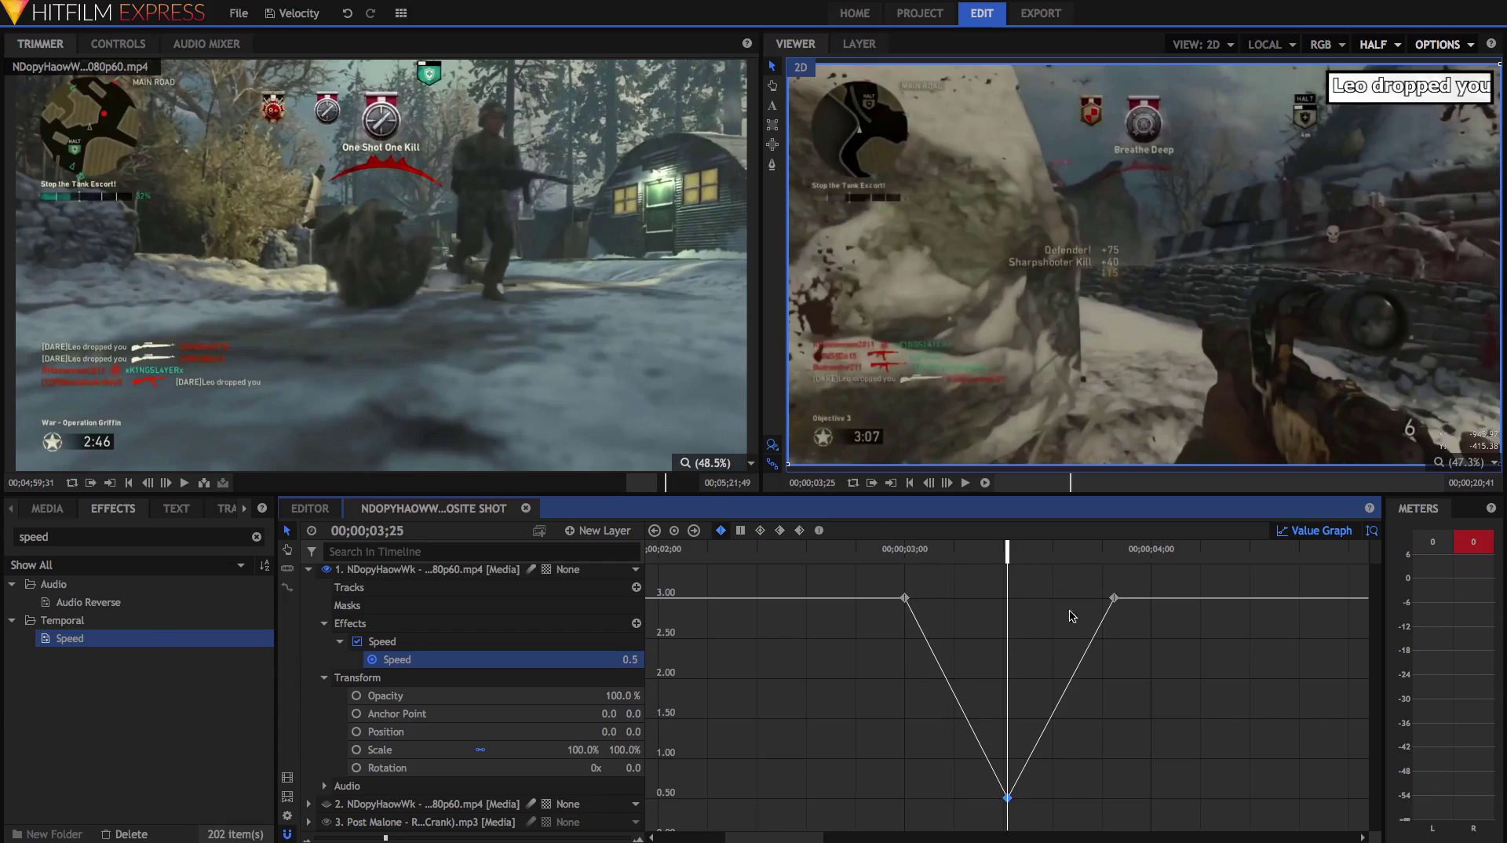
left_click(1114, 552)
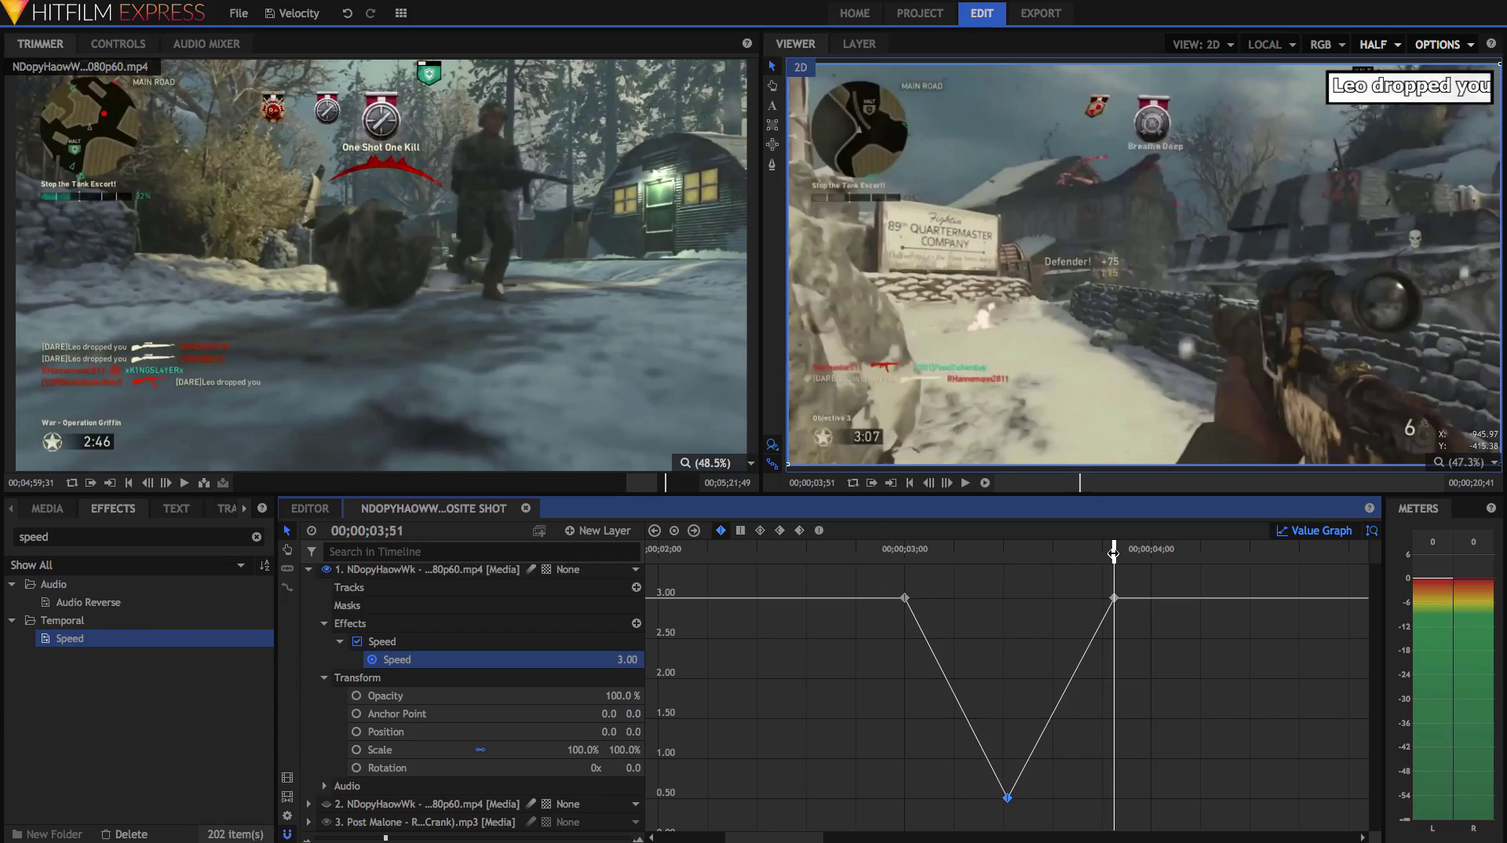
left_click_drag(1114, 554, 1184, 550)
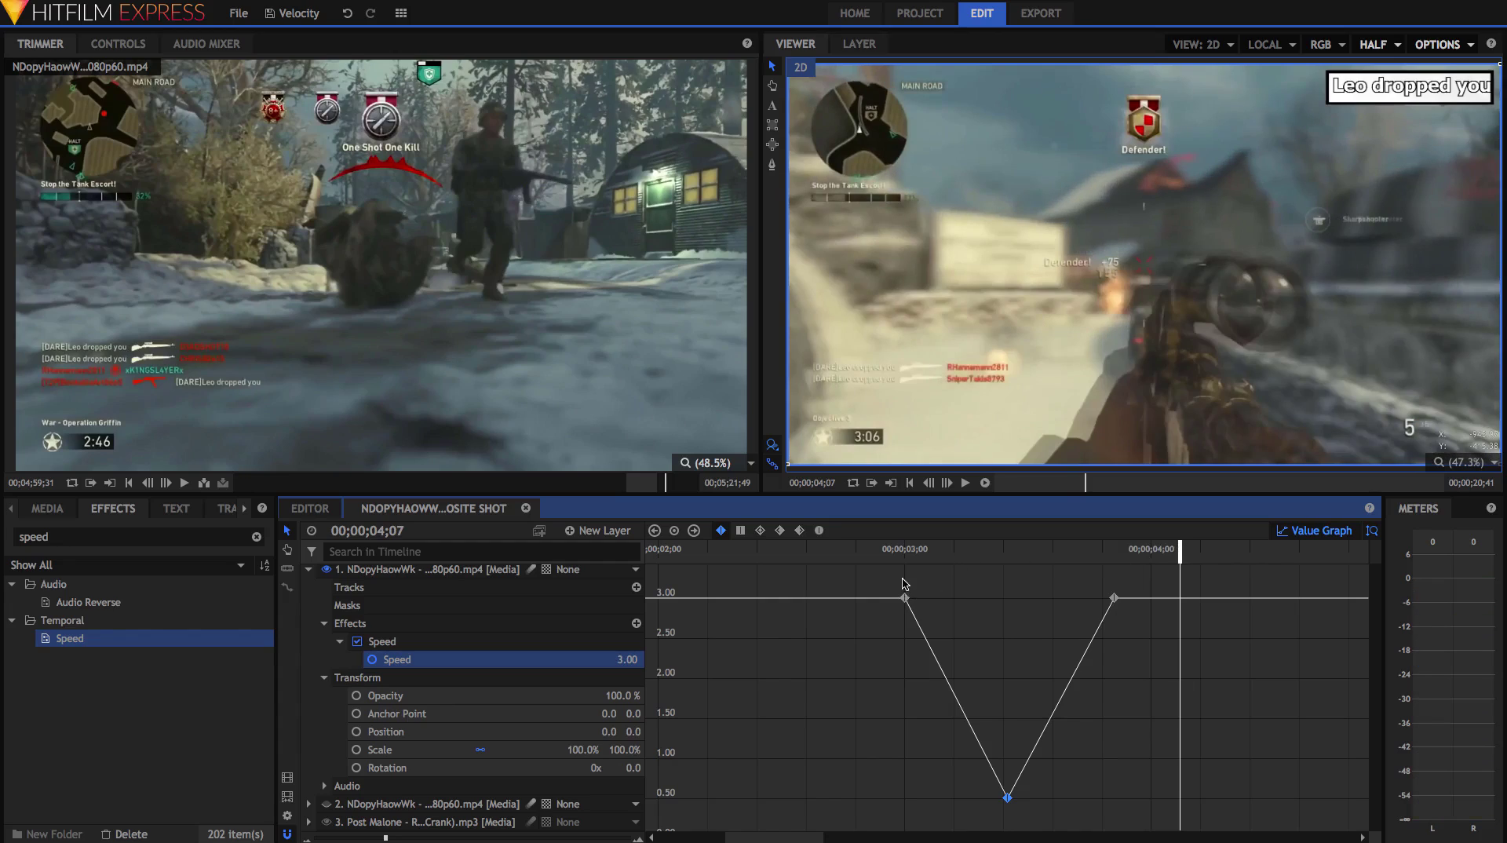
Step: Raise the right Speed keyframe at 03;51 to 5.00
left_click(1114, 548)
left_click(625, 660)
type("4")
key("Return")
type("5")
key("Return")
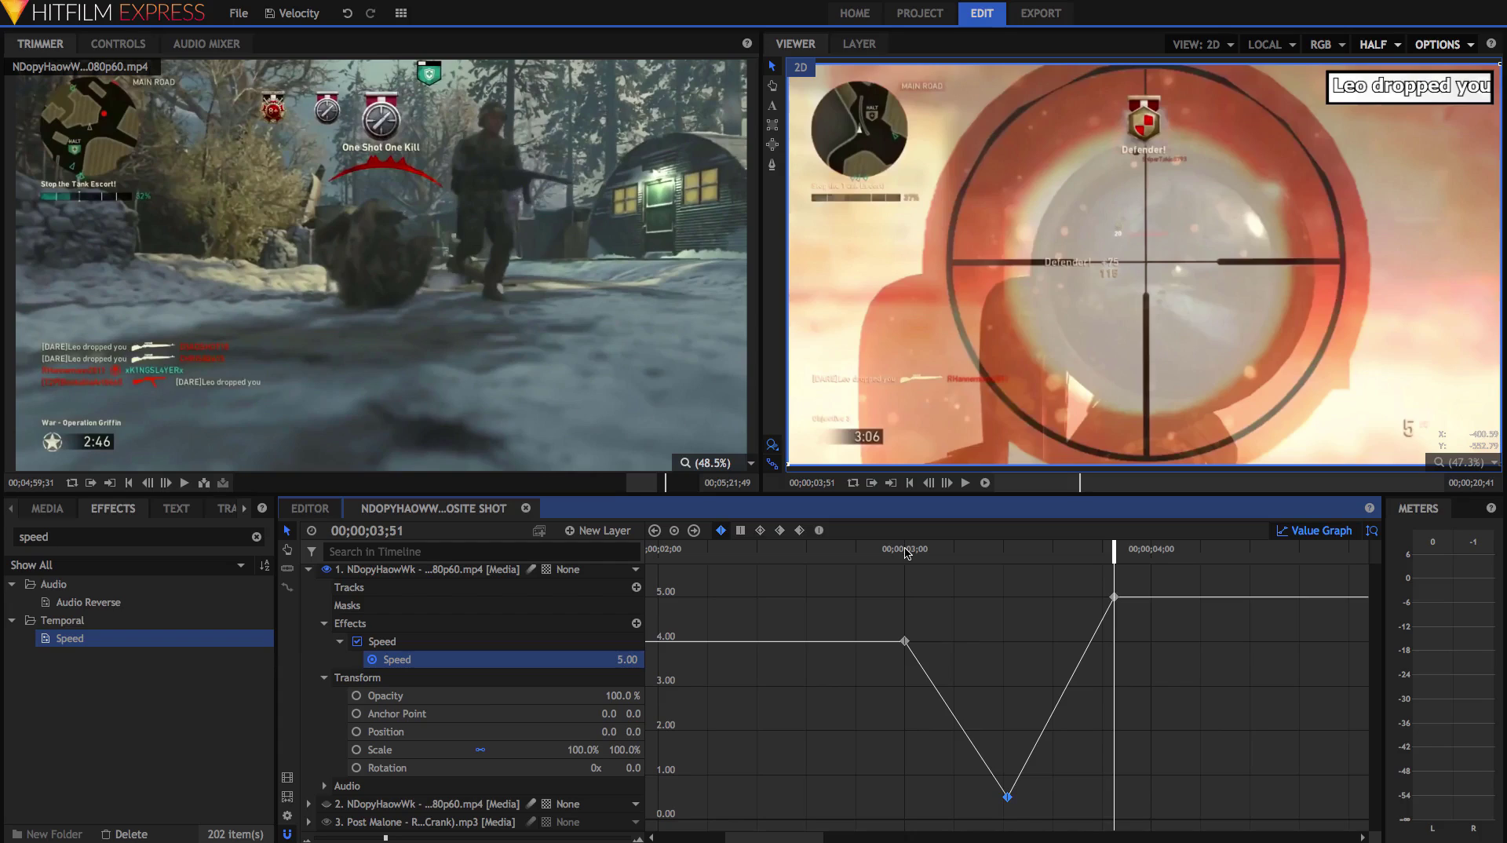
Step: Scrub the rising ramp from the left keyframe, then select all three Speed keyframes
left_click(906, 552)
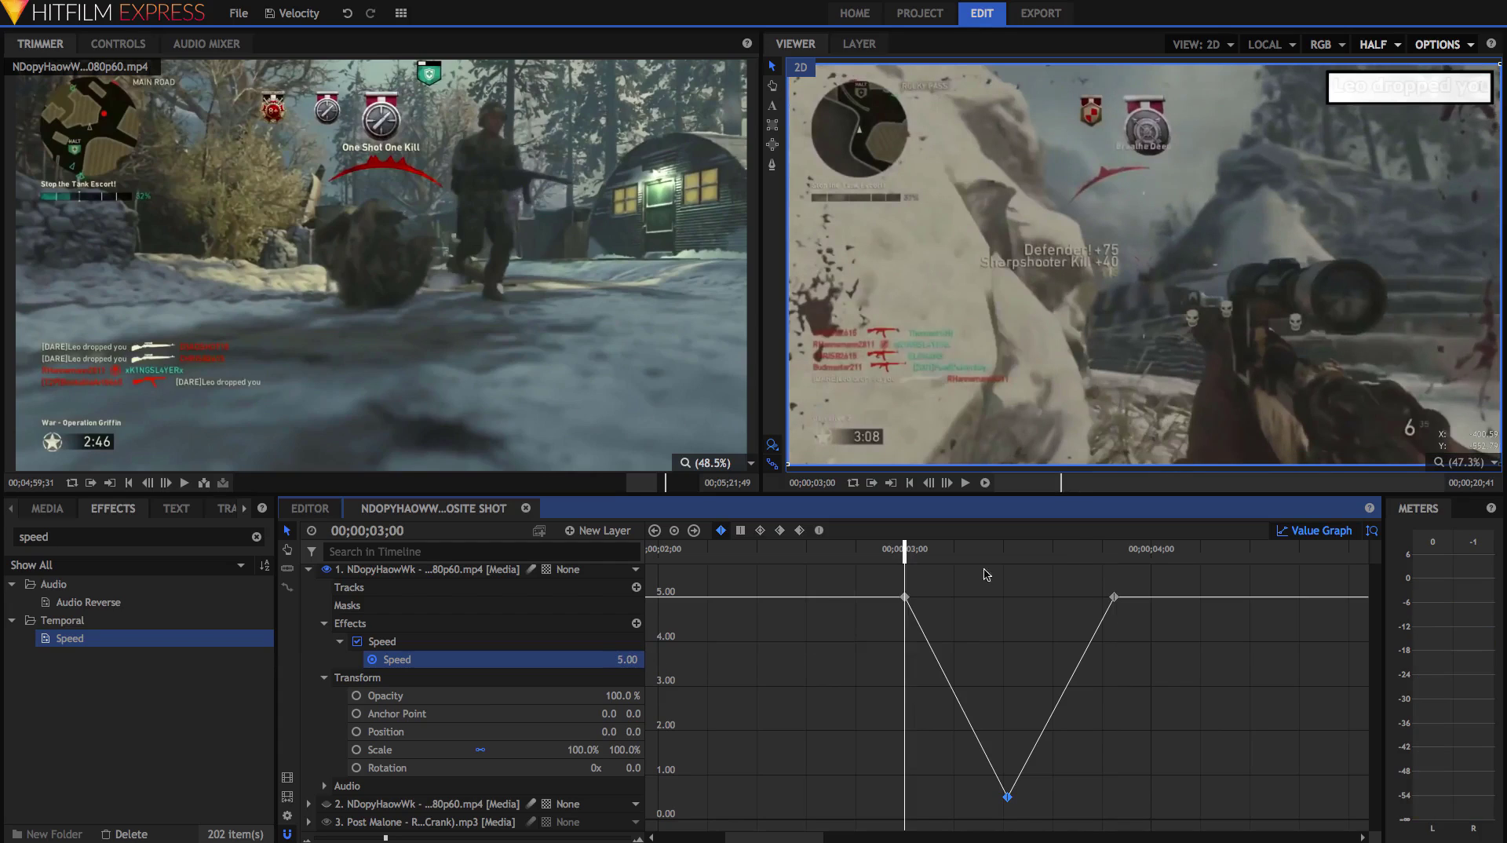
left_click(1091, 547)
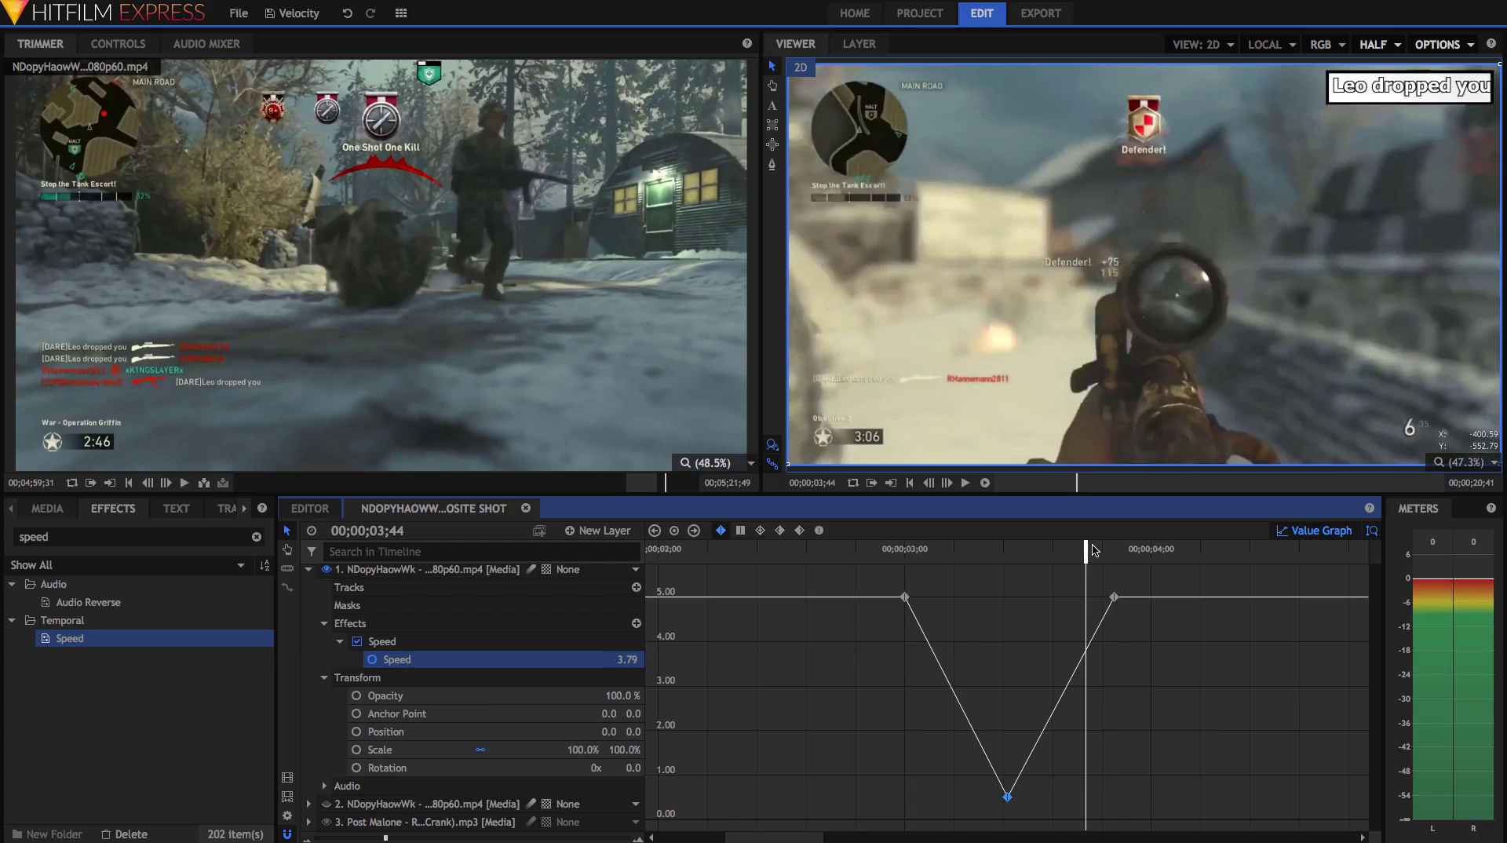
left_click_drag(1095, 550, 1119, 549)
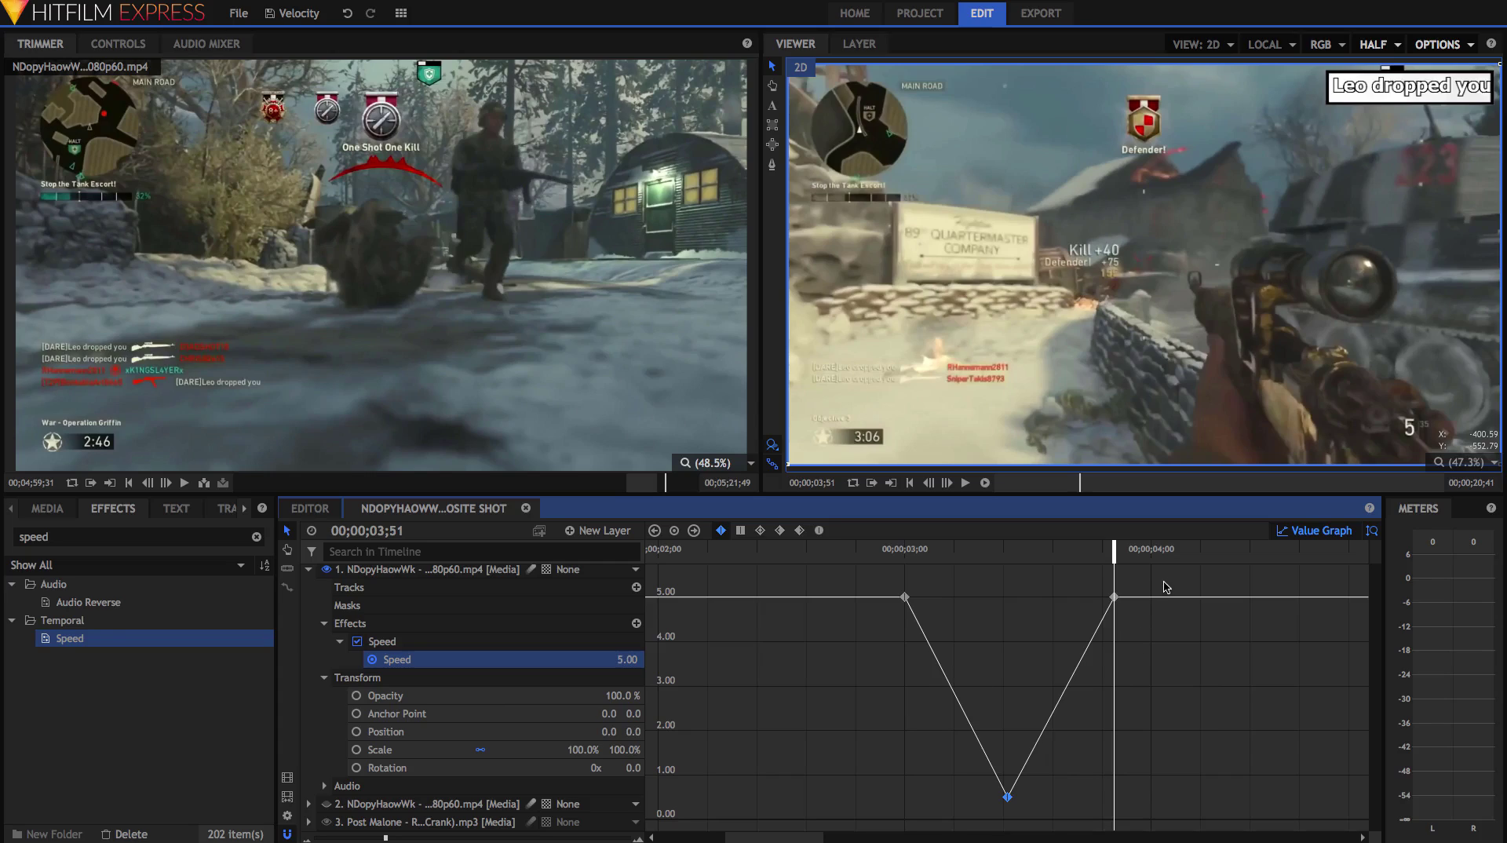
left_click_drag(1170, 577, 878, 832)
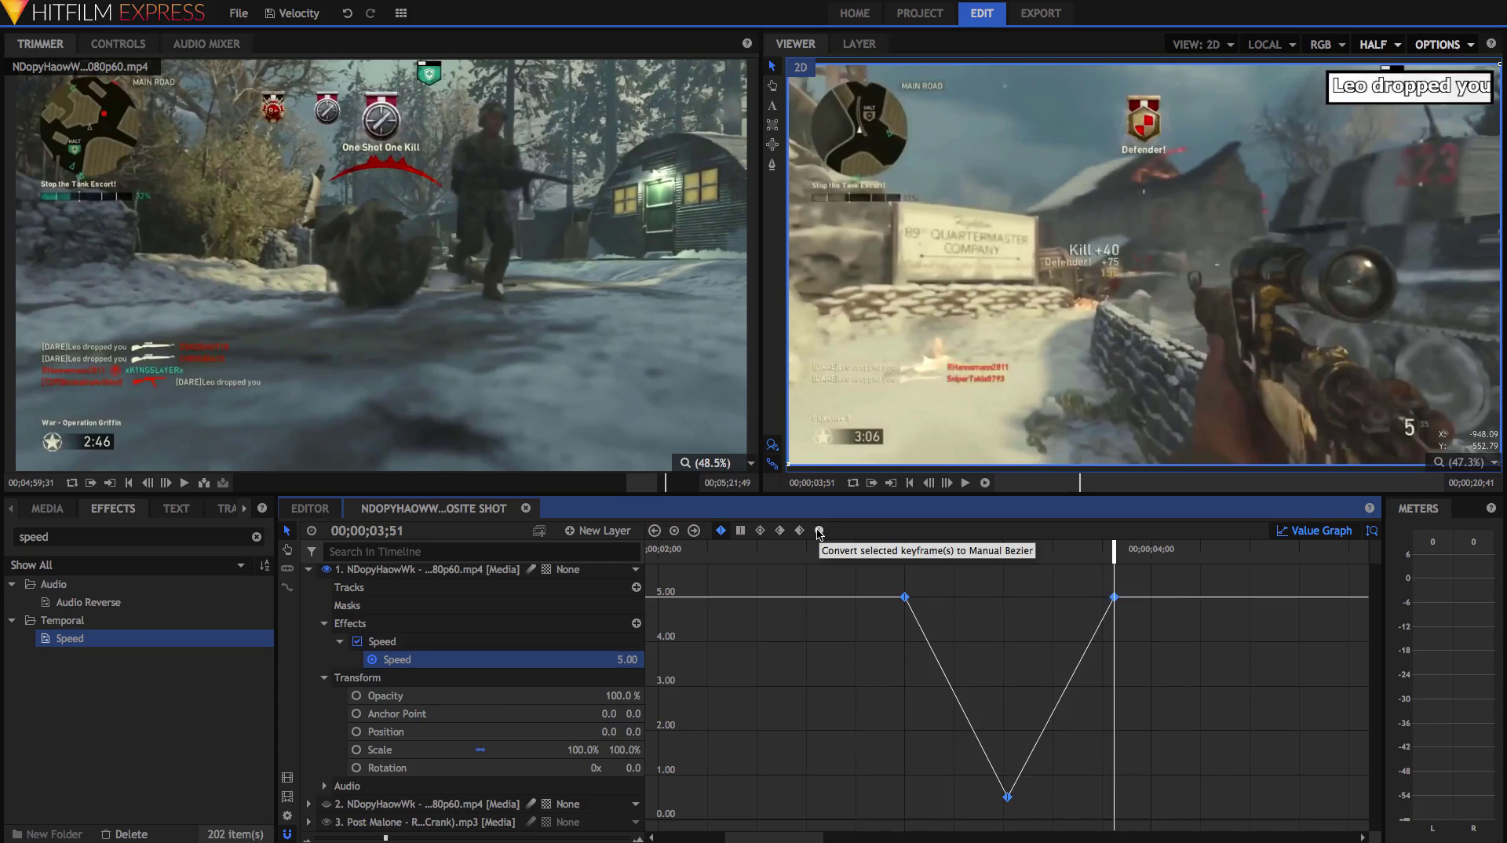
Step: Convert the three Speed keyframes to Manual Bezier and ease the curve out of the left keyframe
left_click(818, 531)
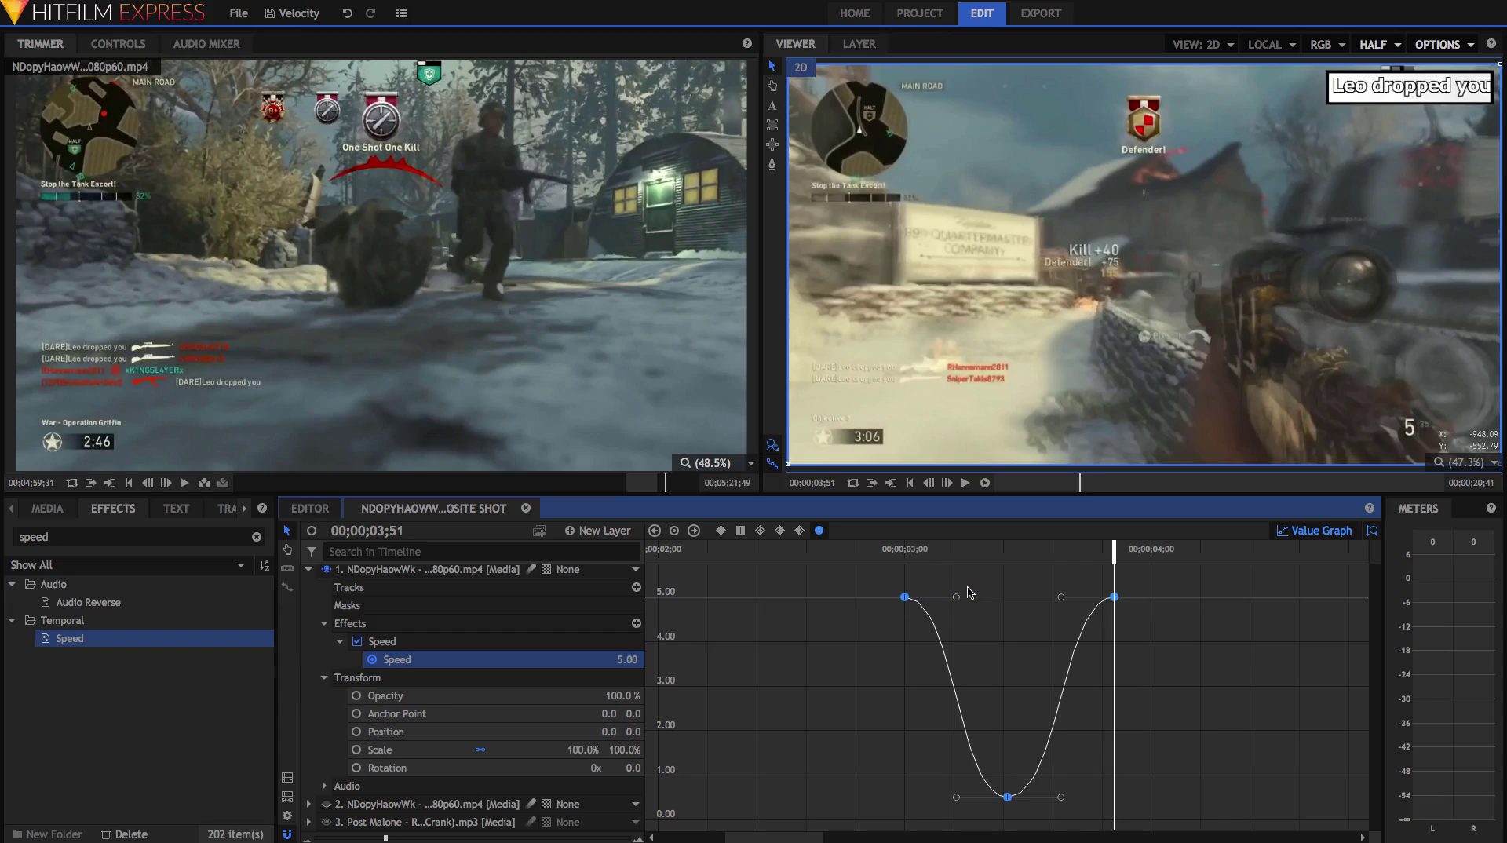
left_click(907, 598)
left_click_drag(957, 601, 928, 651)
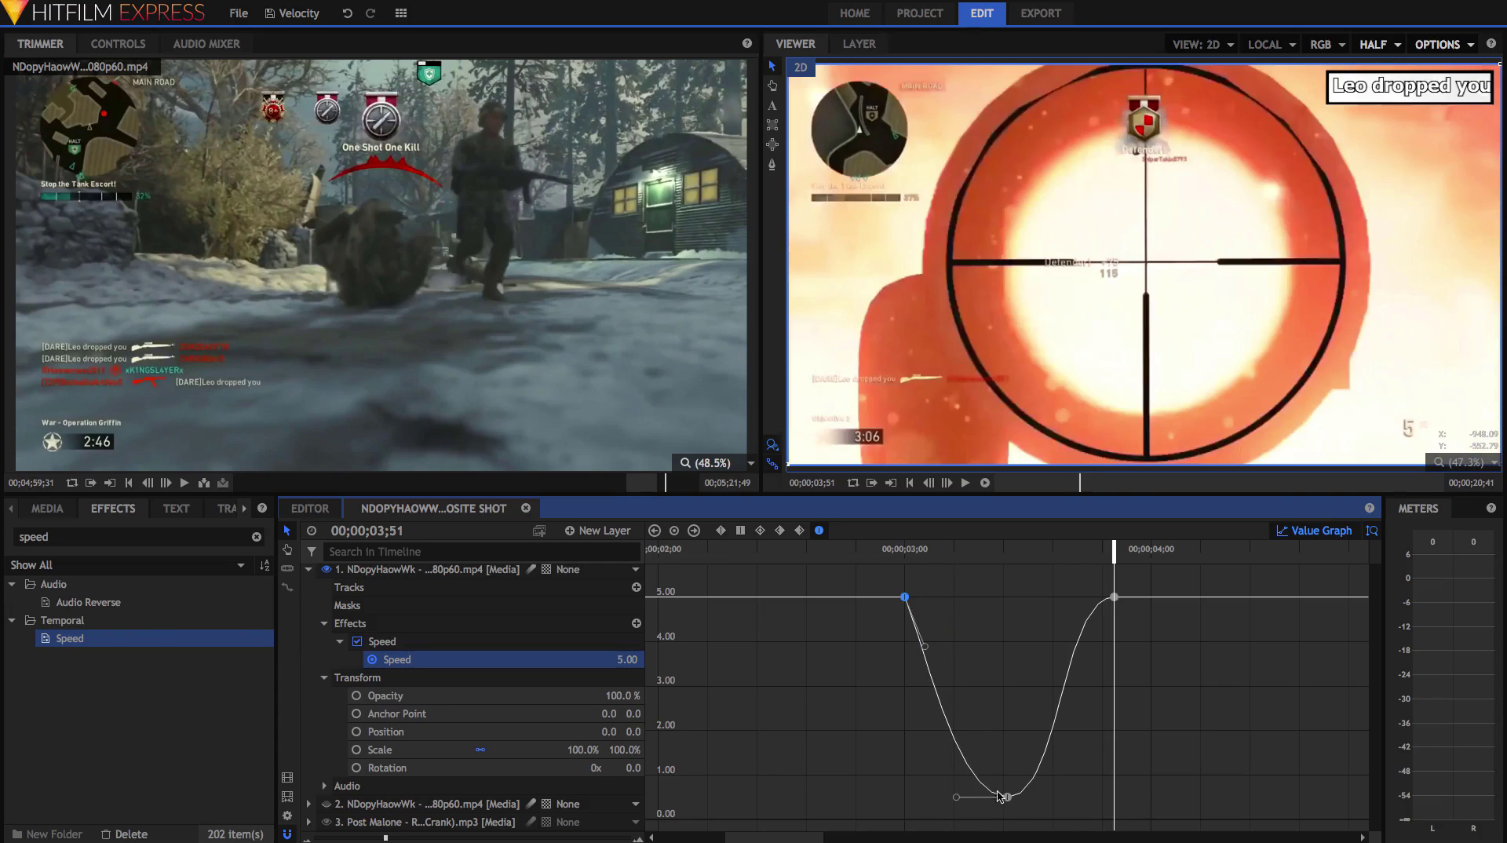
left_click_drag(925, 646, 936, 640)
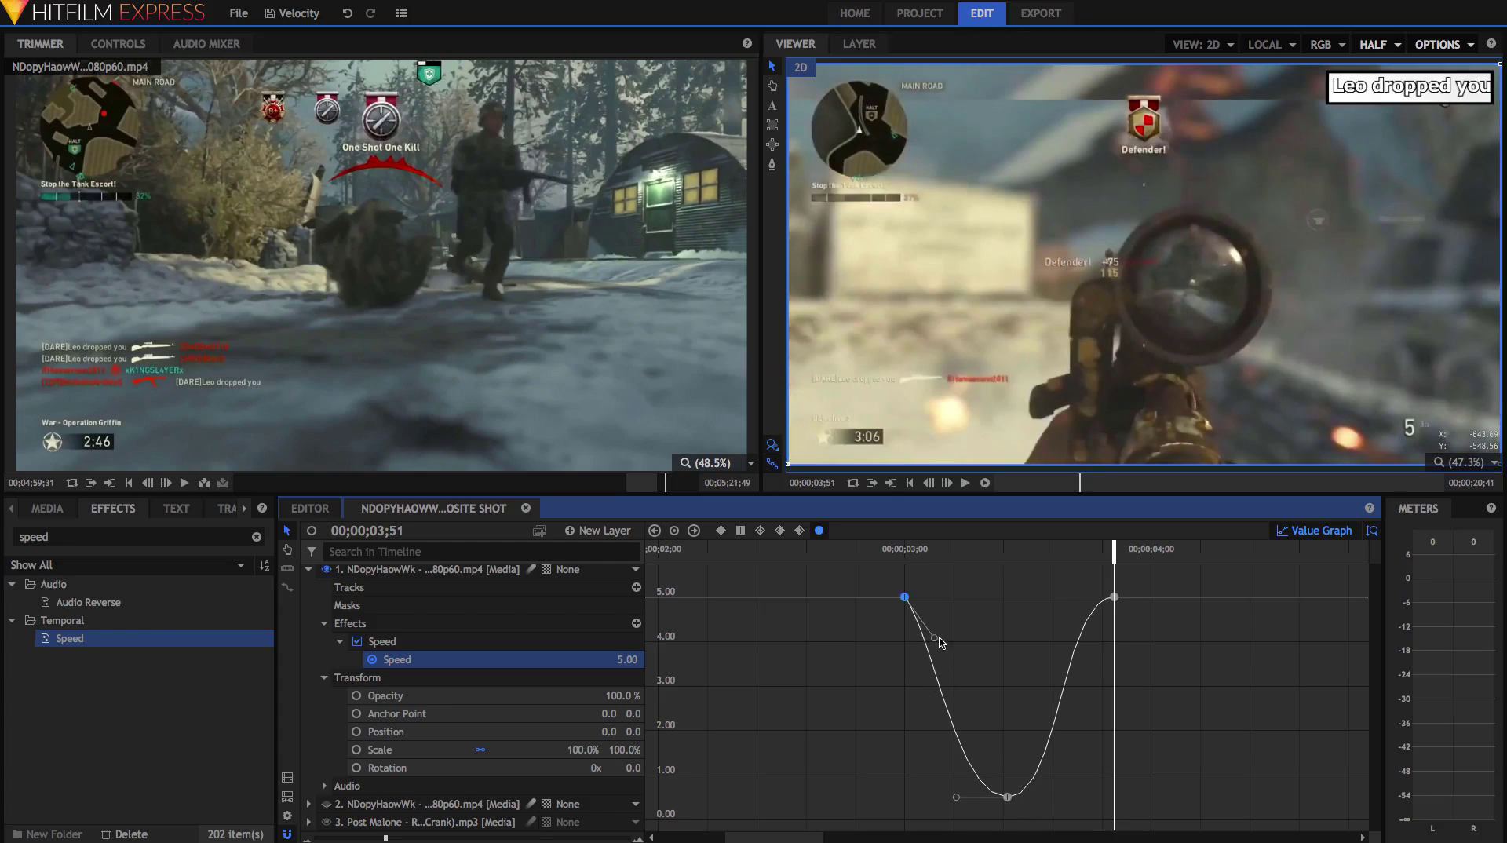
left_click_drag(936, 640, 932, 645)
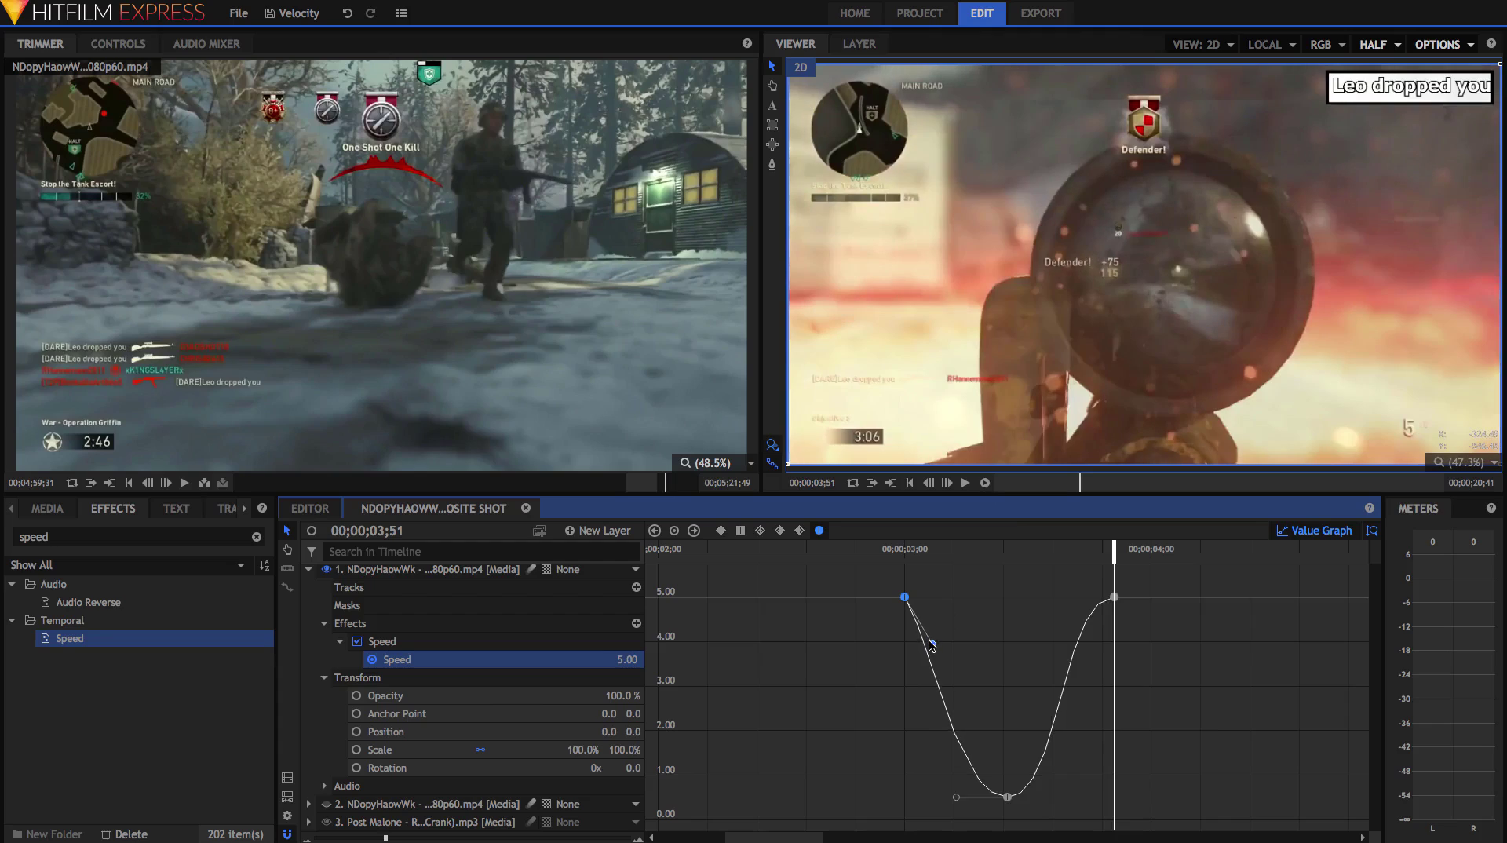
left_click_drag(932, 645, 939, 635)
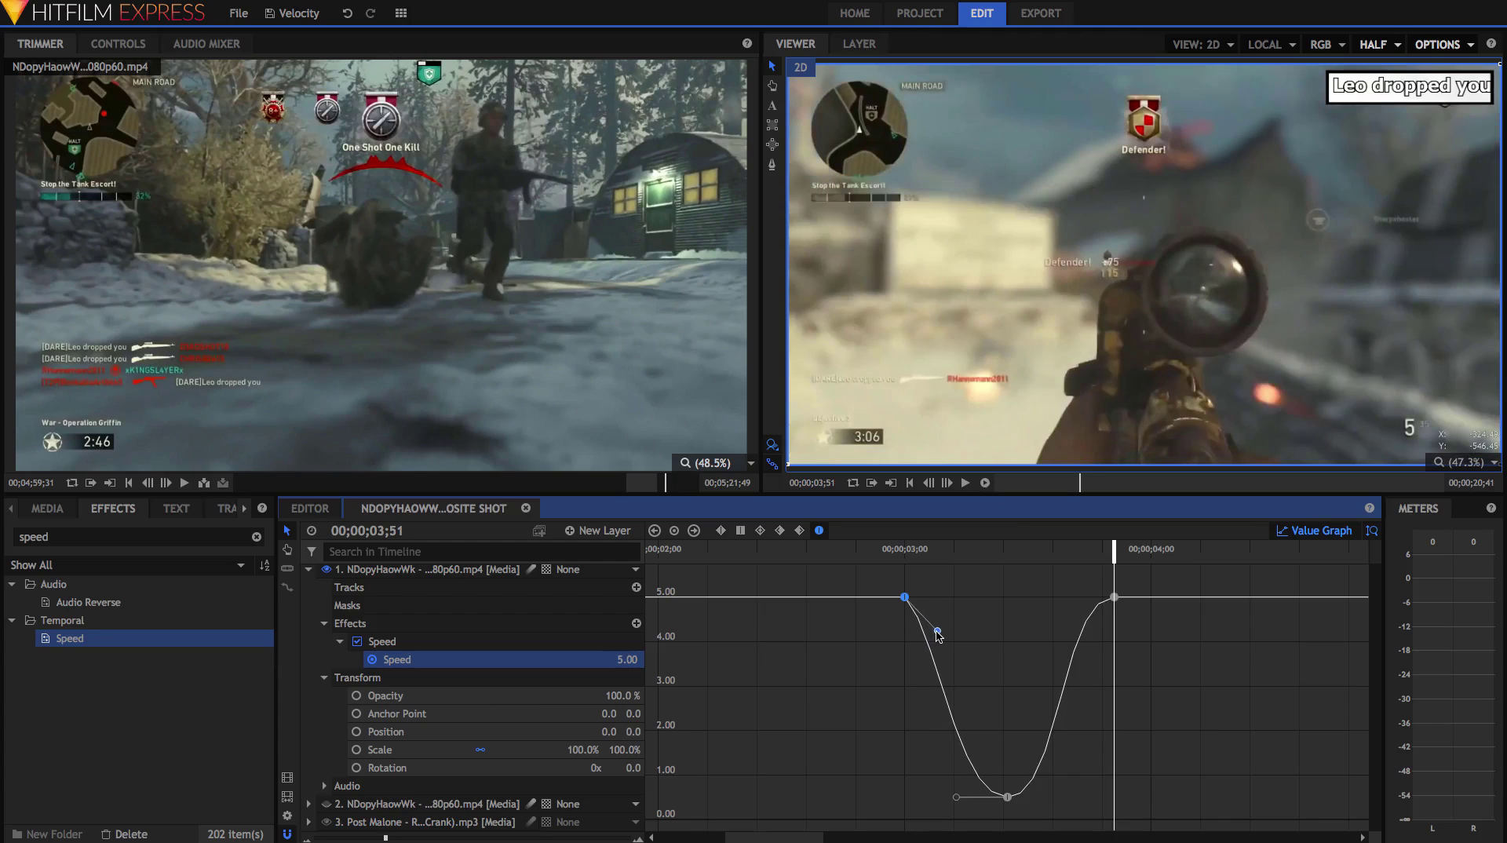
left_click_drag(939, 636, 933, 641)
Step: Switch back to the keyframe track view and play the speed ramp from 02;40 twice
left_click(1005, 632)
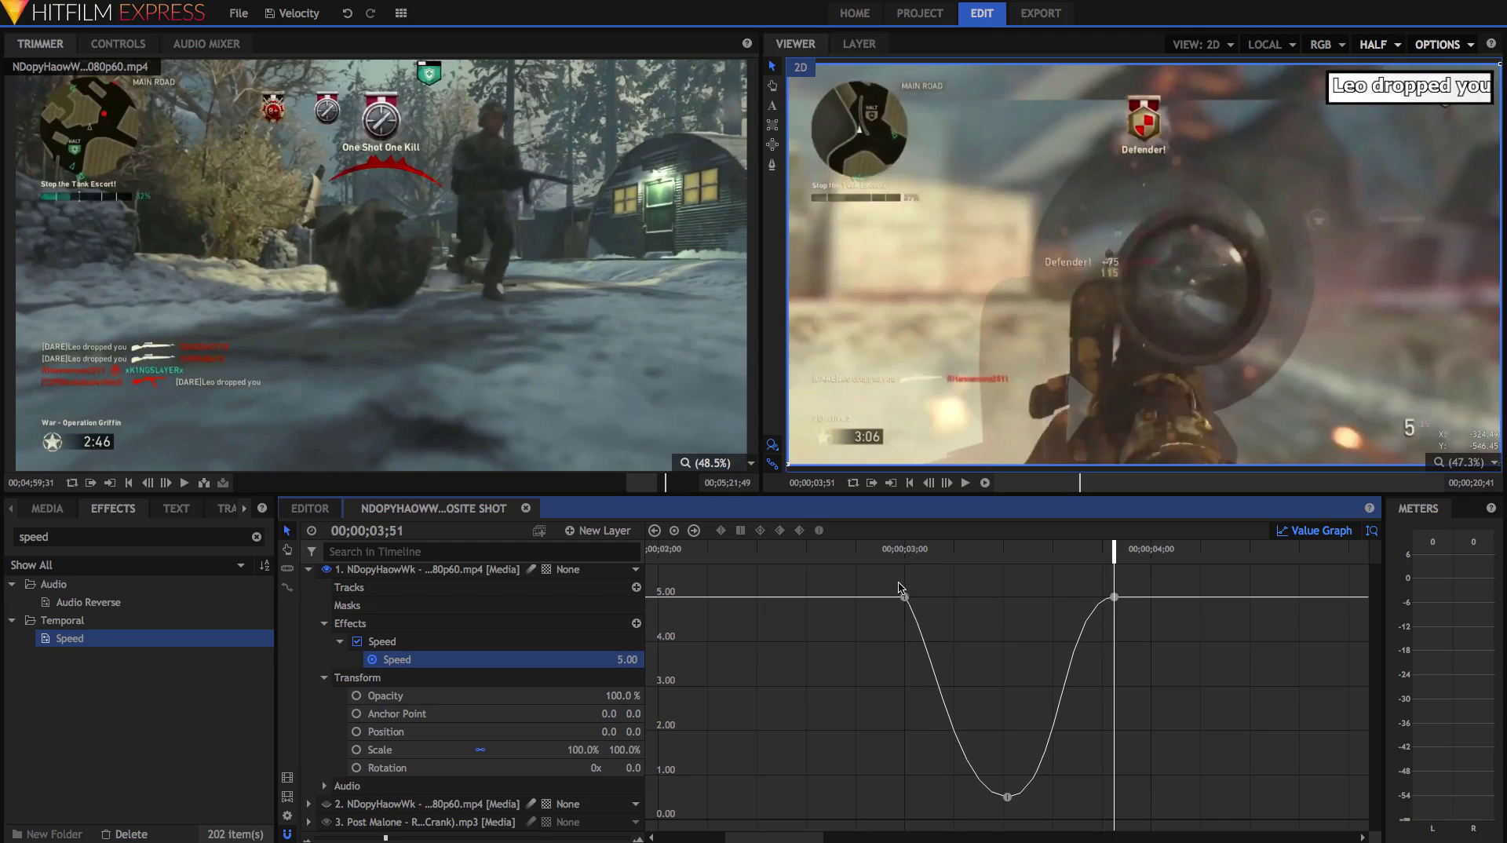
left_click(1321, 530)
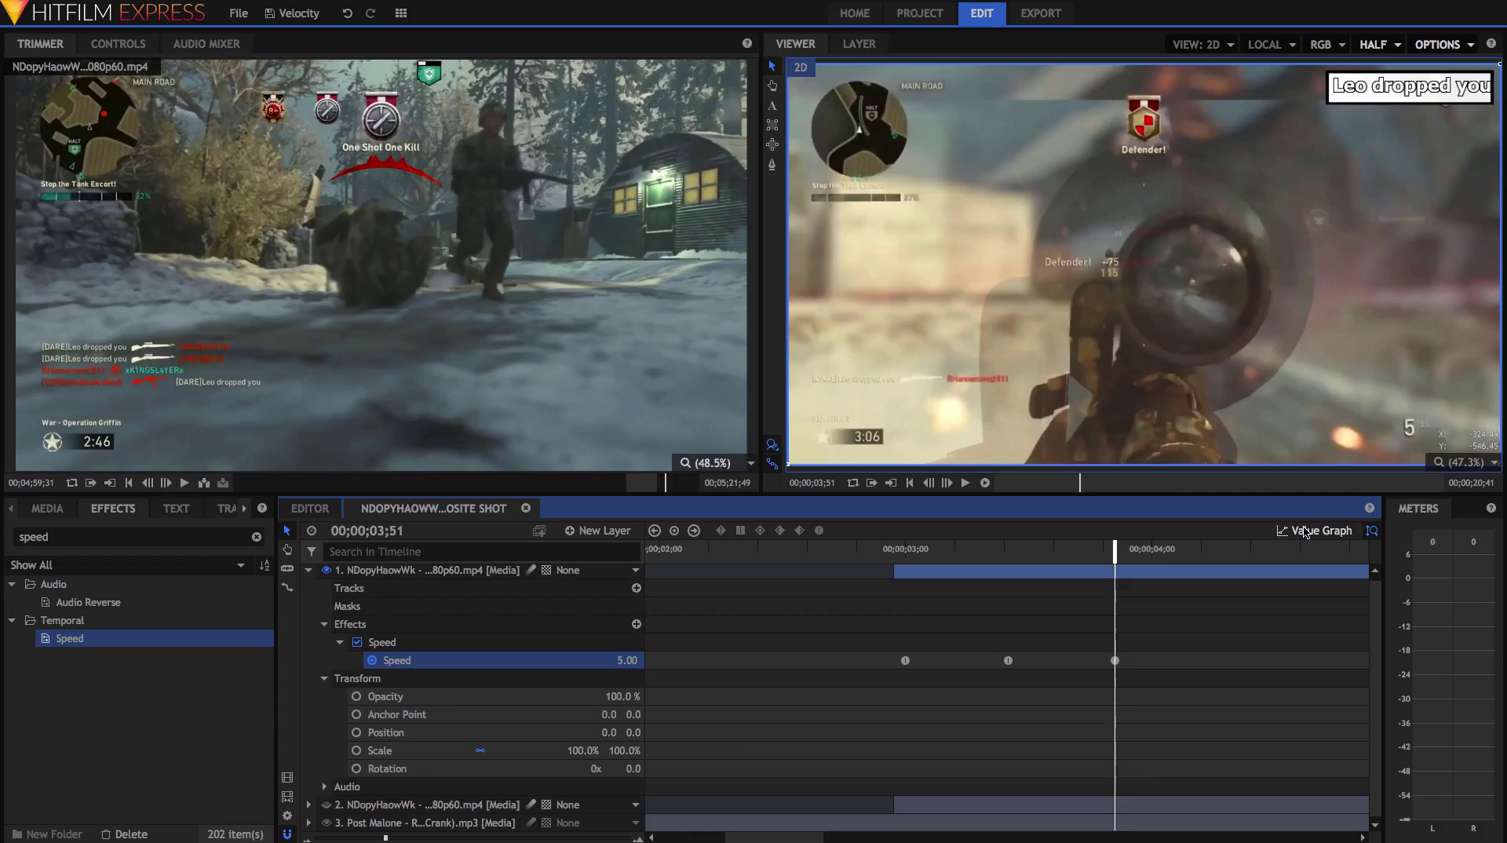
left_click(824, 553)
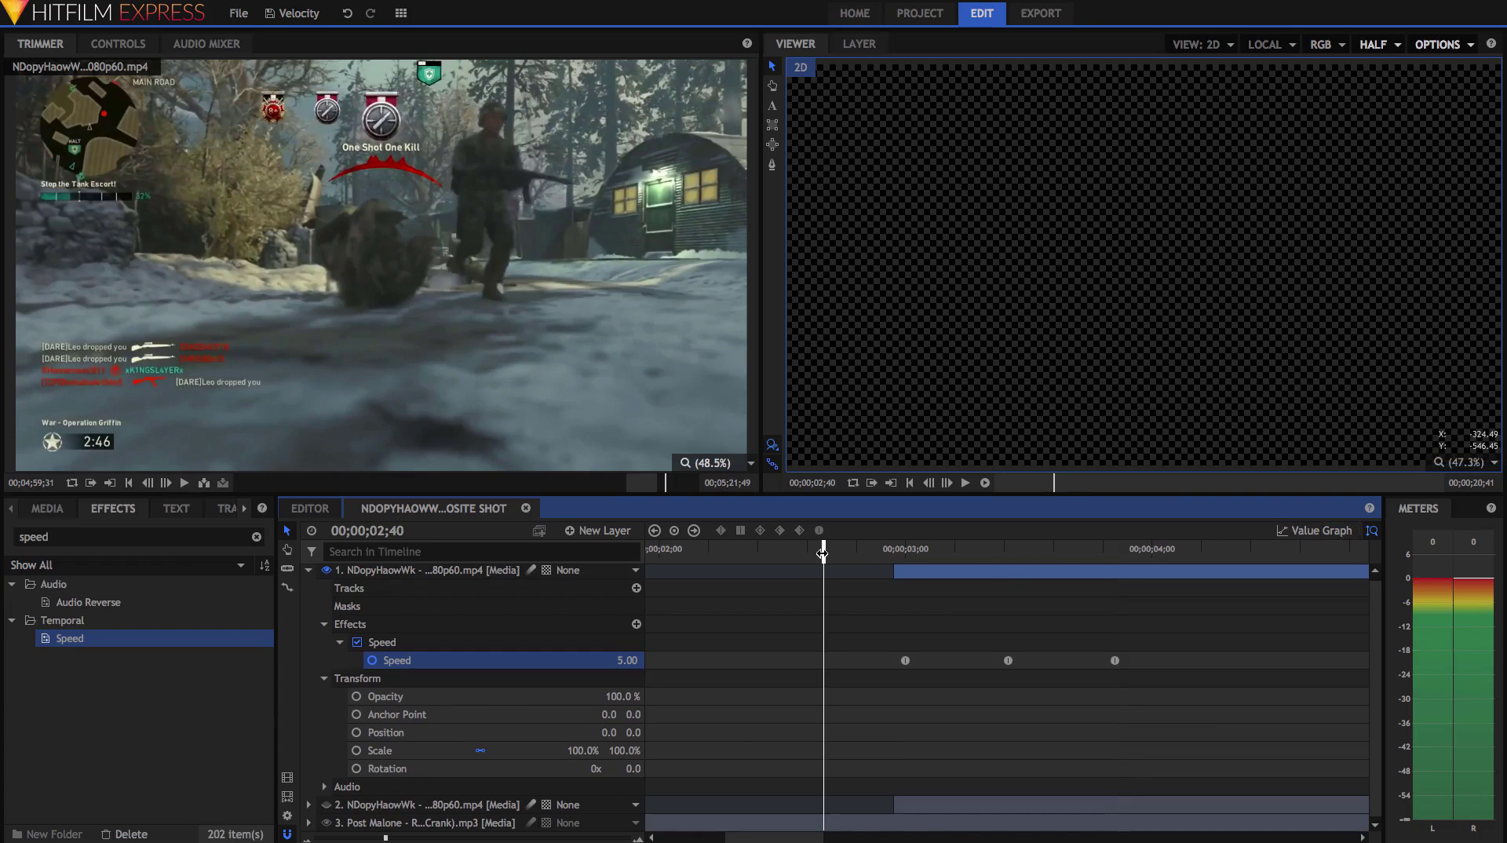
left_click(985, 483)
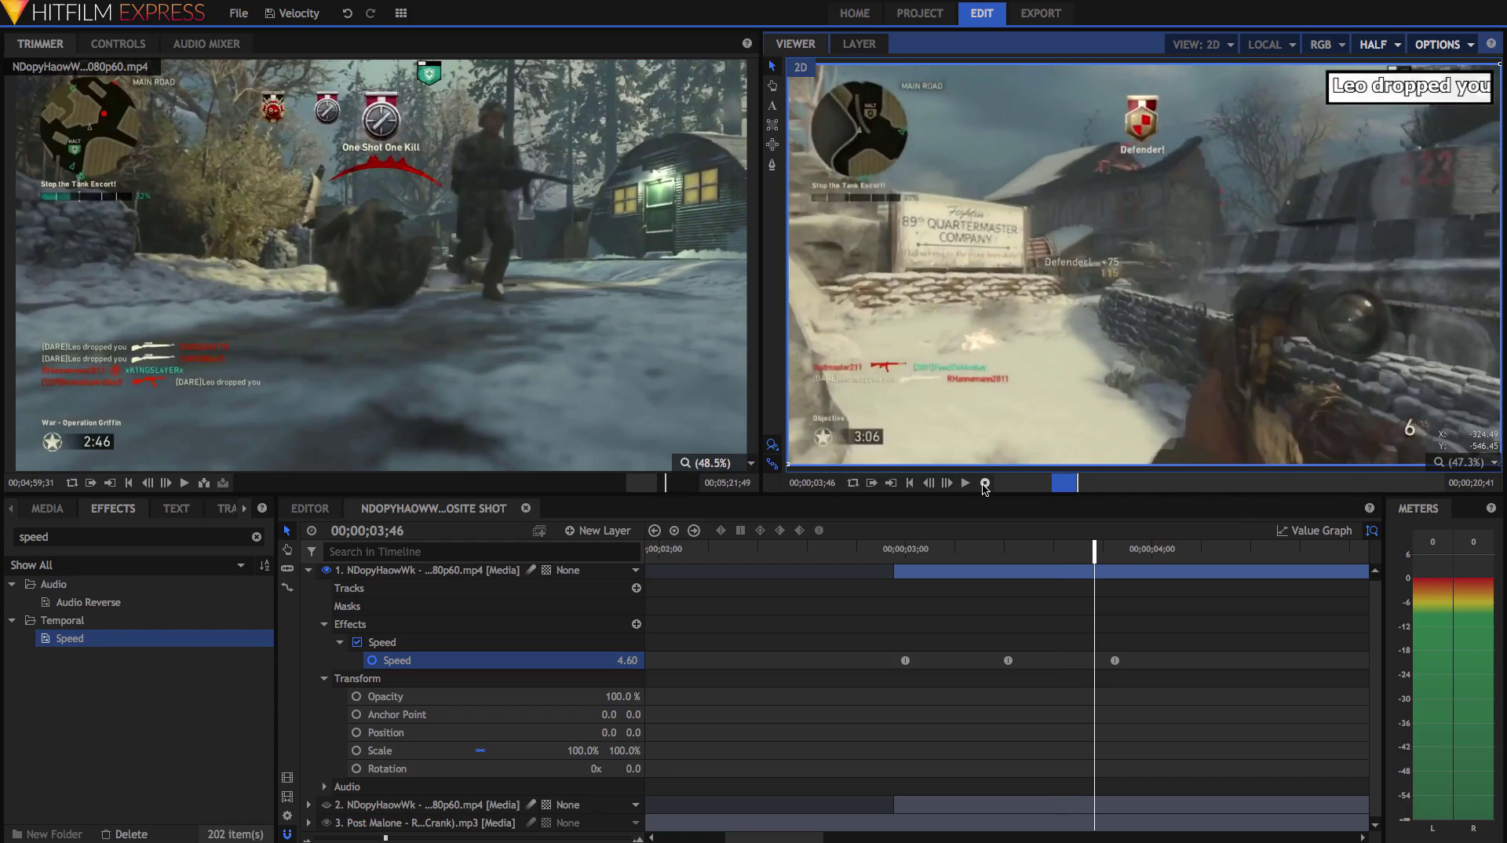
left_click(985, 483)
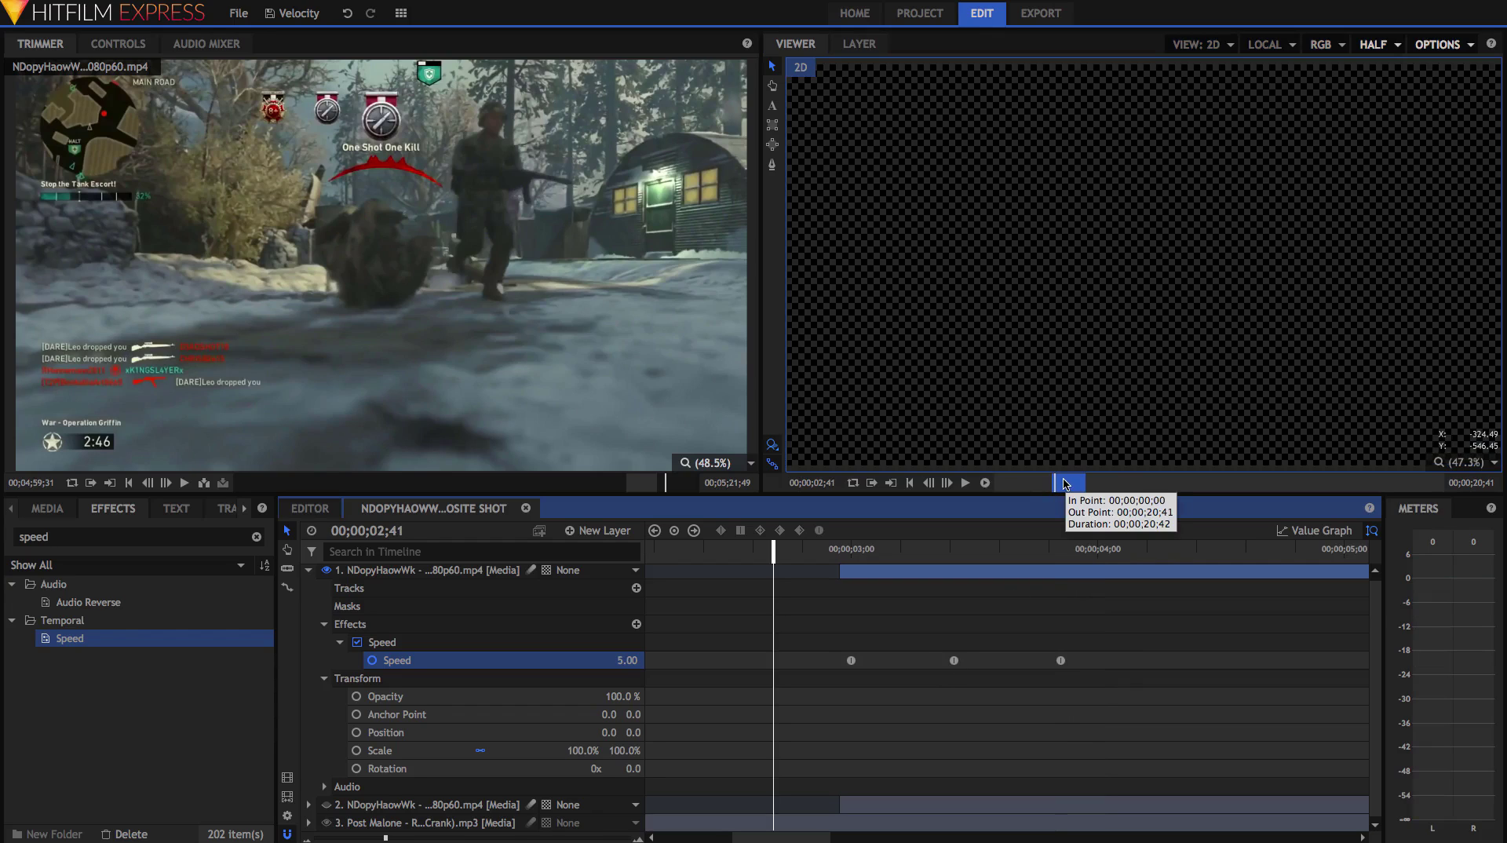
key("space")
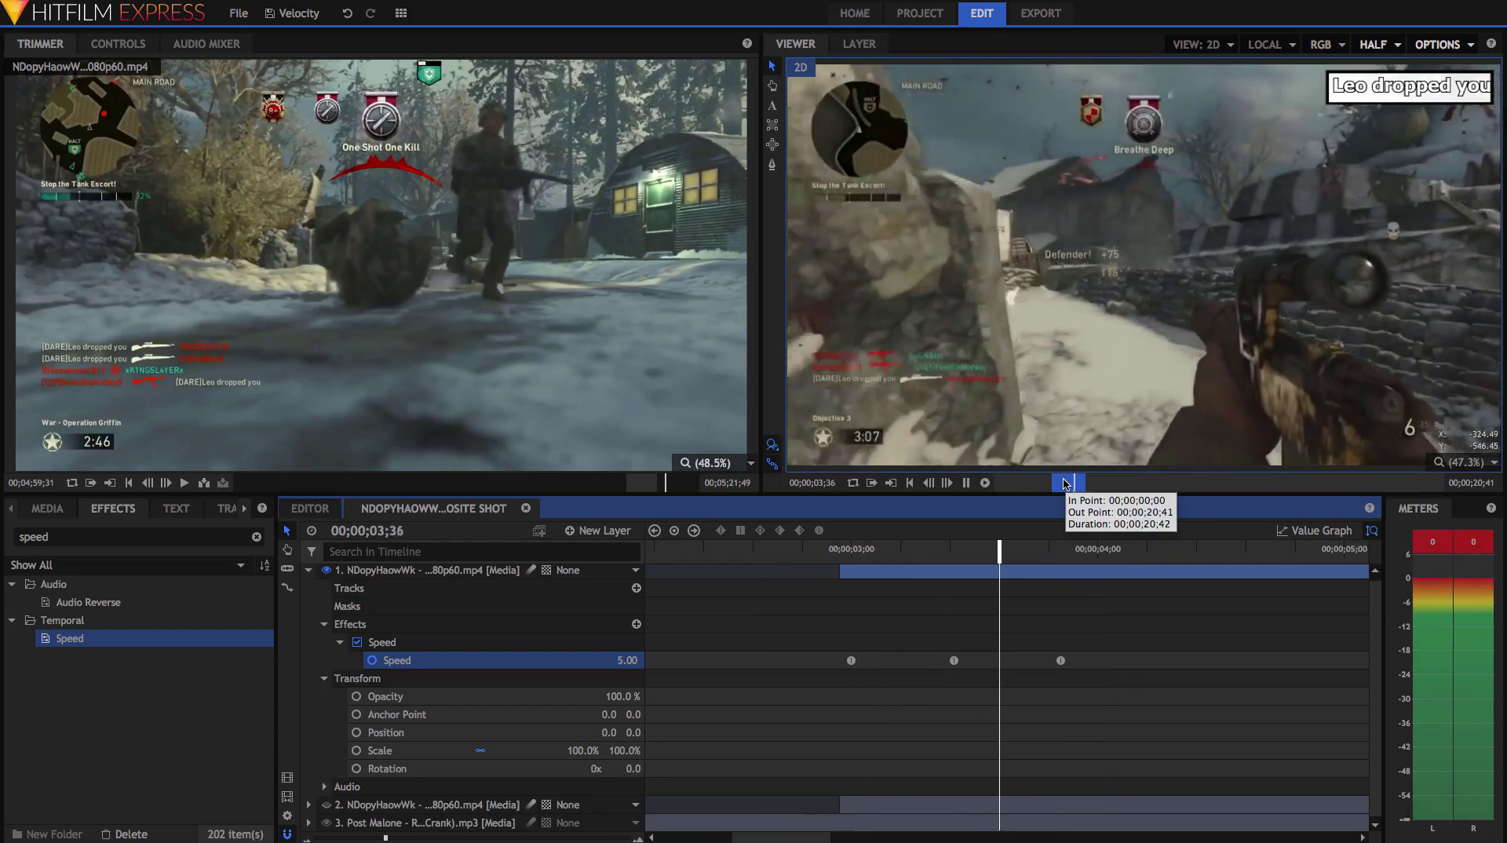
key("space")
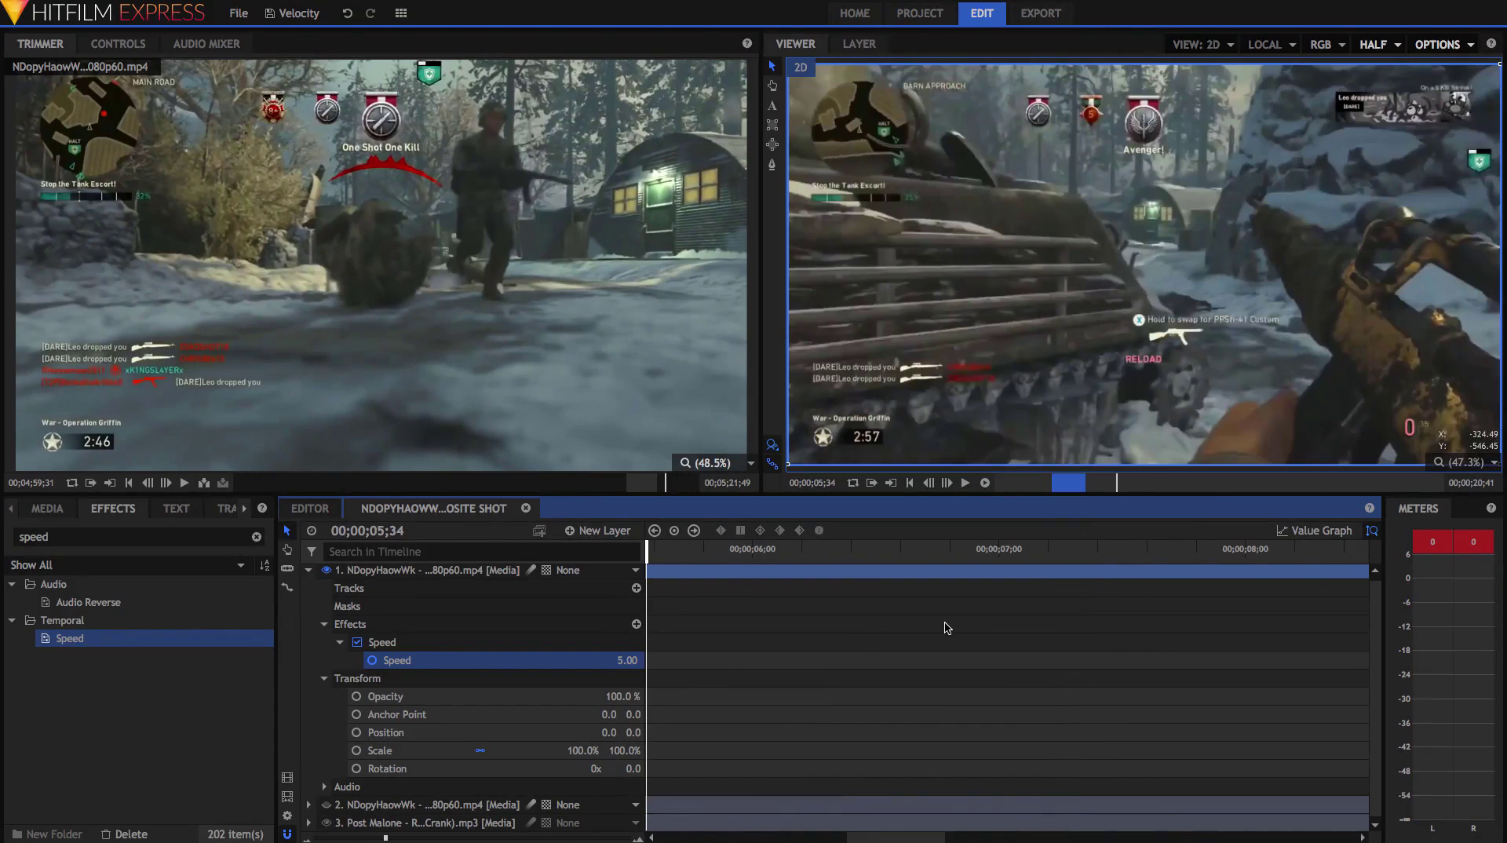
Step: Reopen the Speed value graph and play up to the next gunshot at 04;13
left_click_drag(915, 836, 810, 792)
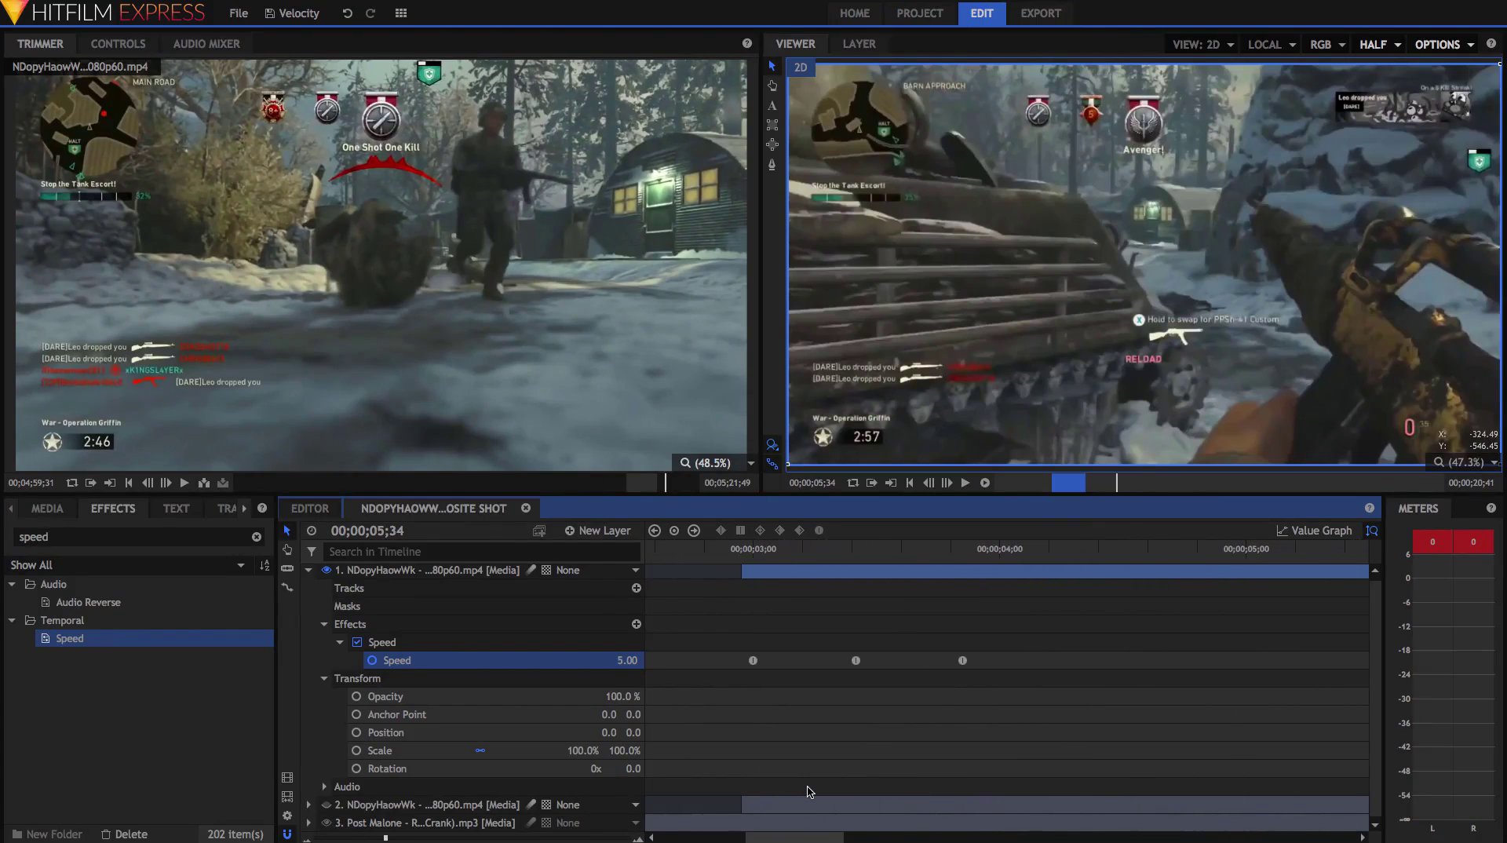
left_click_drag(1063, 609, 849, 723)
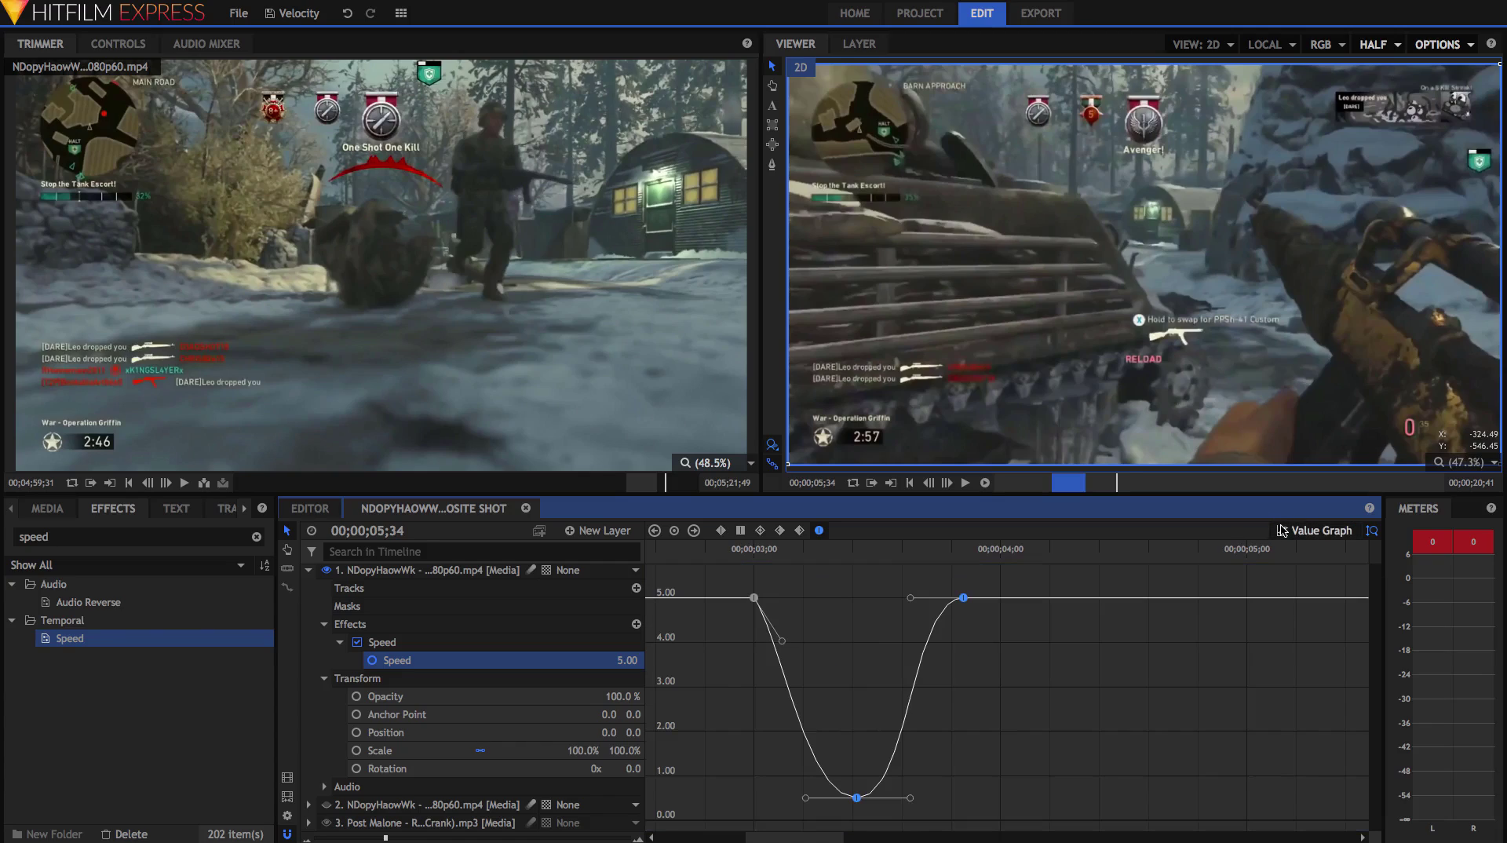
left_click(1283, 531)
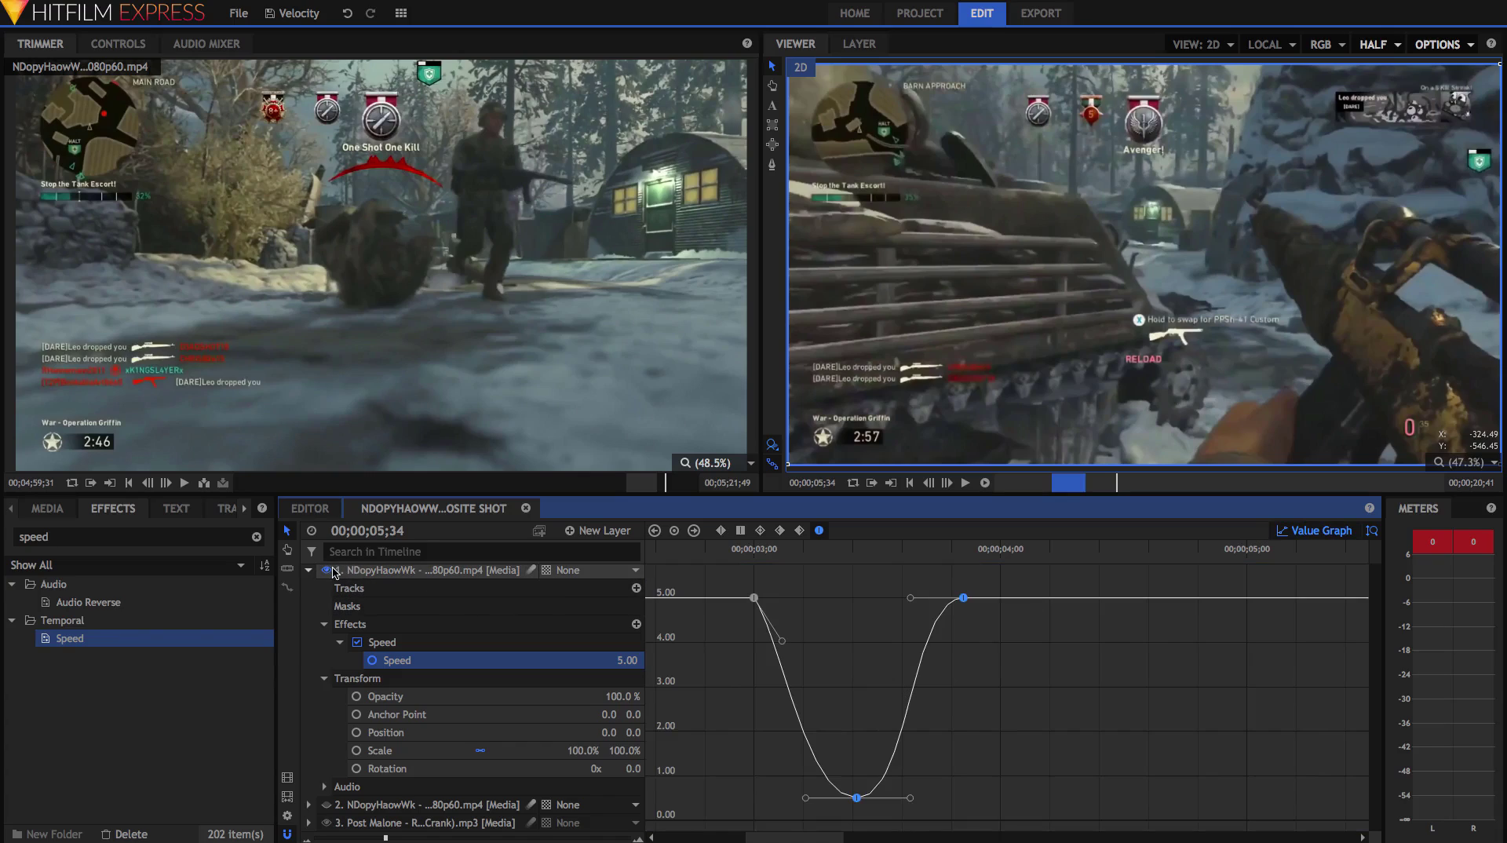
scroll(694, 622, "left", 3)
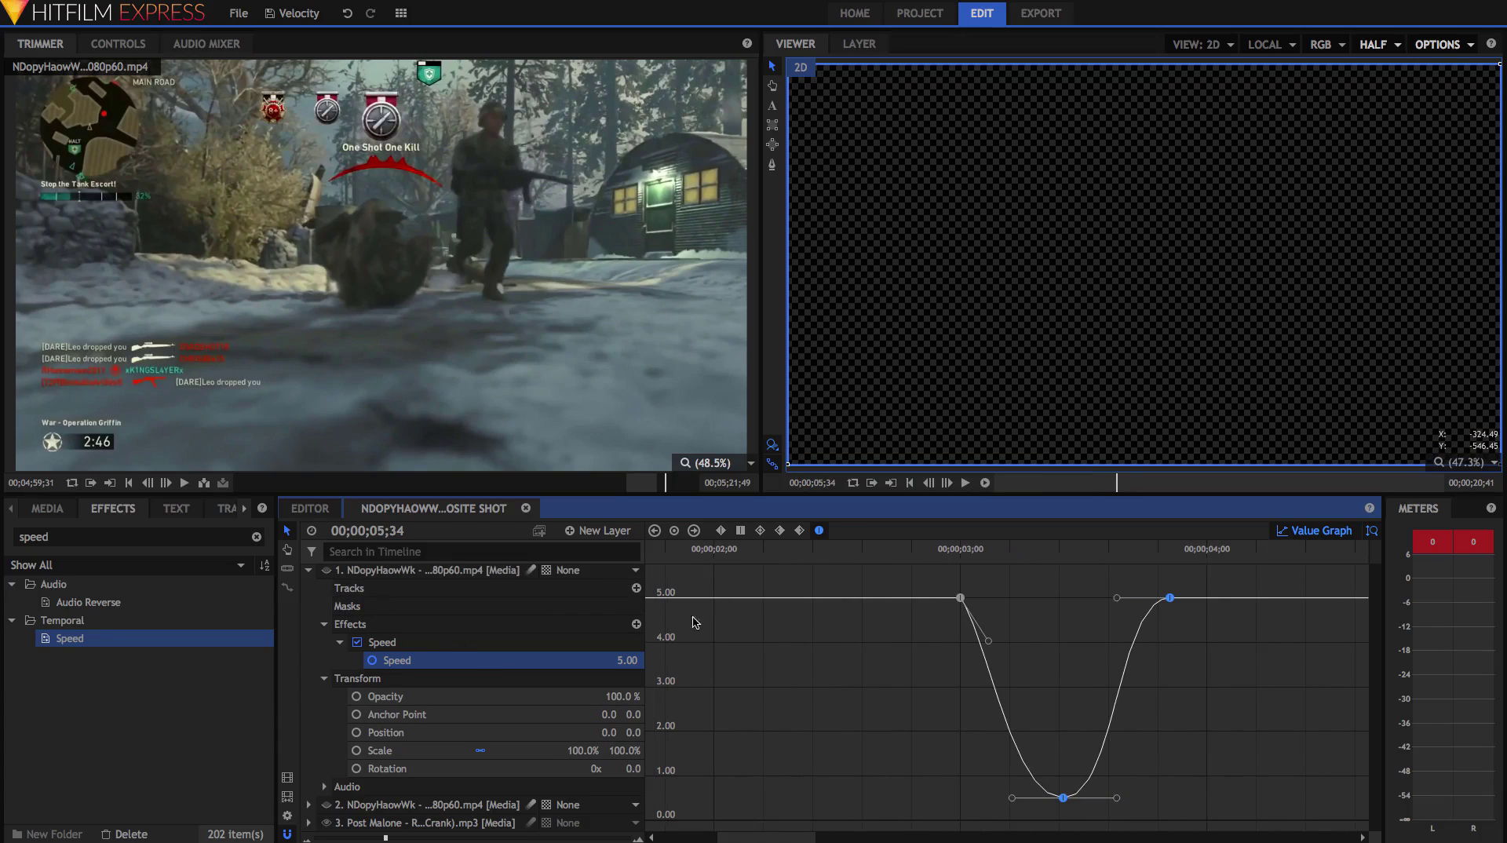
left_click(664, 553)
key("space")
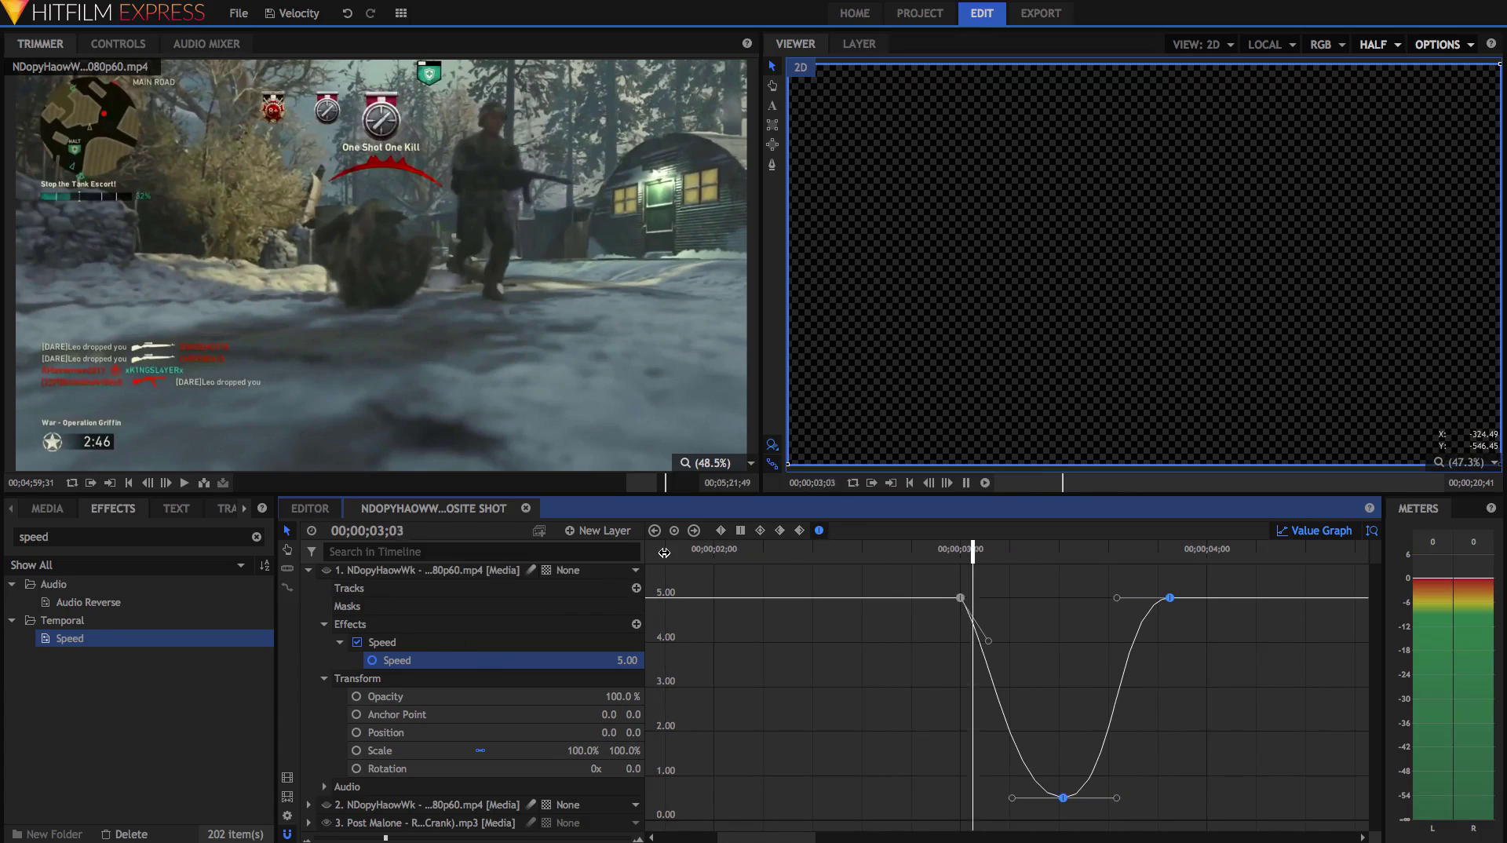
key("space")
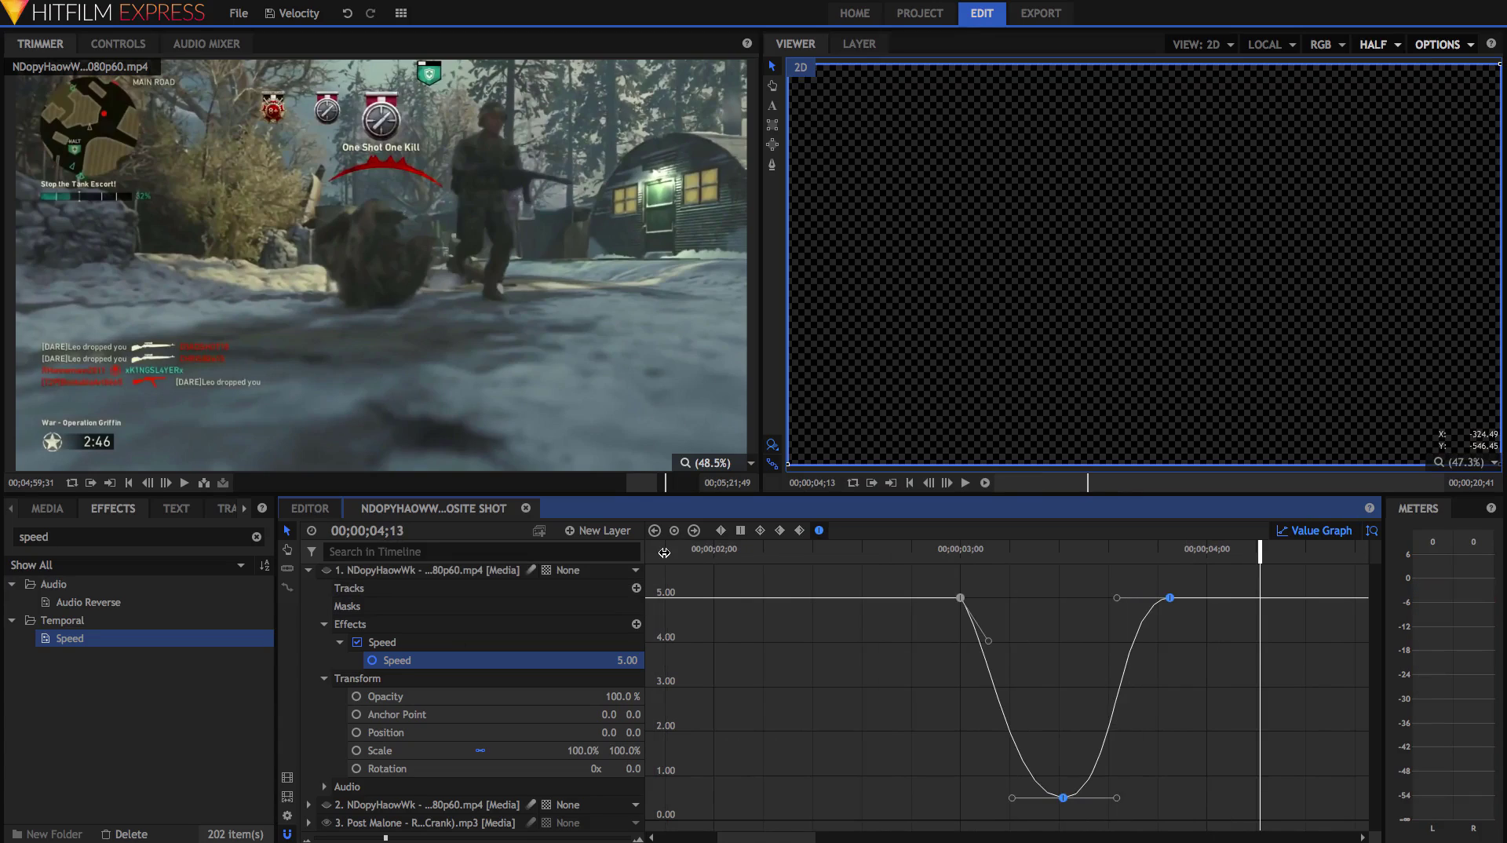
Step: Add a 0.5 Speed keyframe at 04;13 and make the drop after the 5.00 peak steeper
type("0.5")
key("Return")
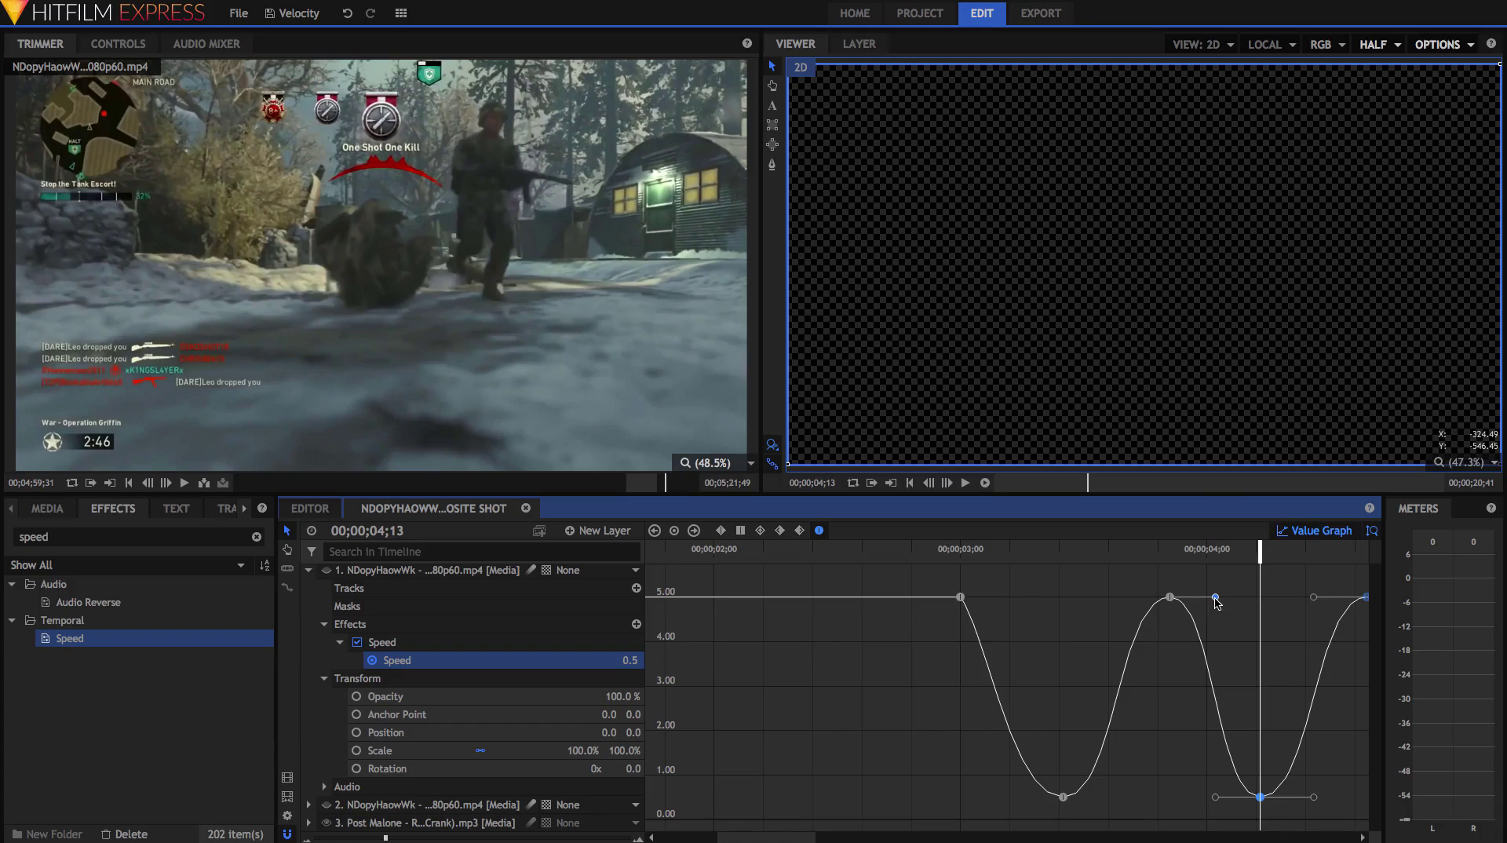
left_click_drag(1215, 598, 1171, 738)
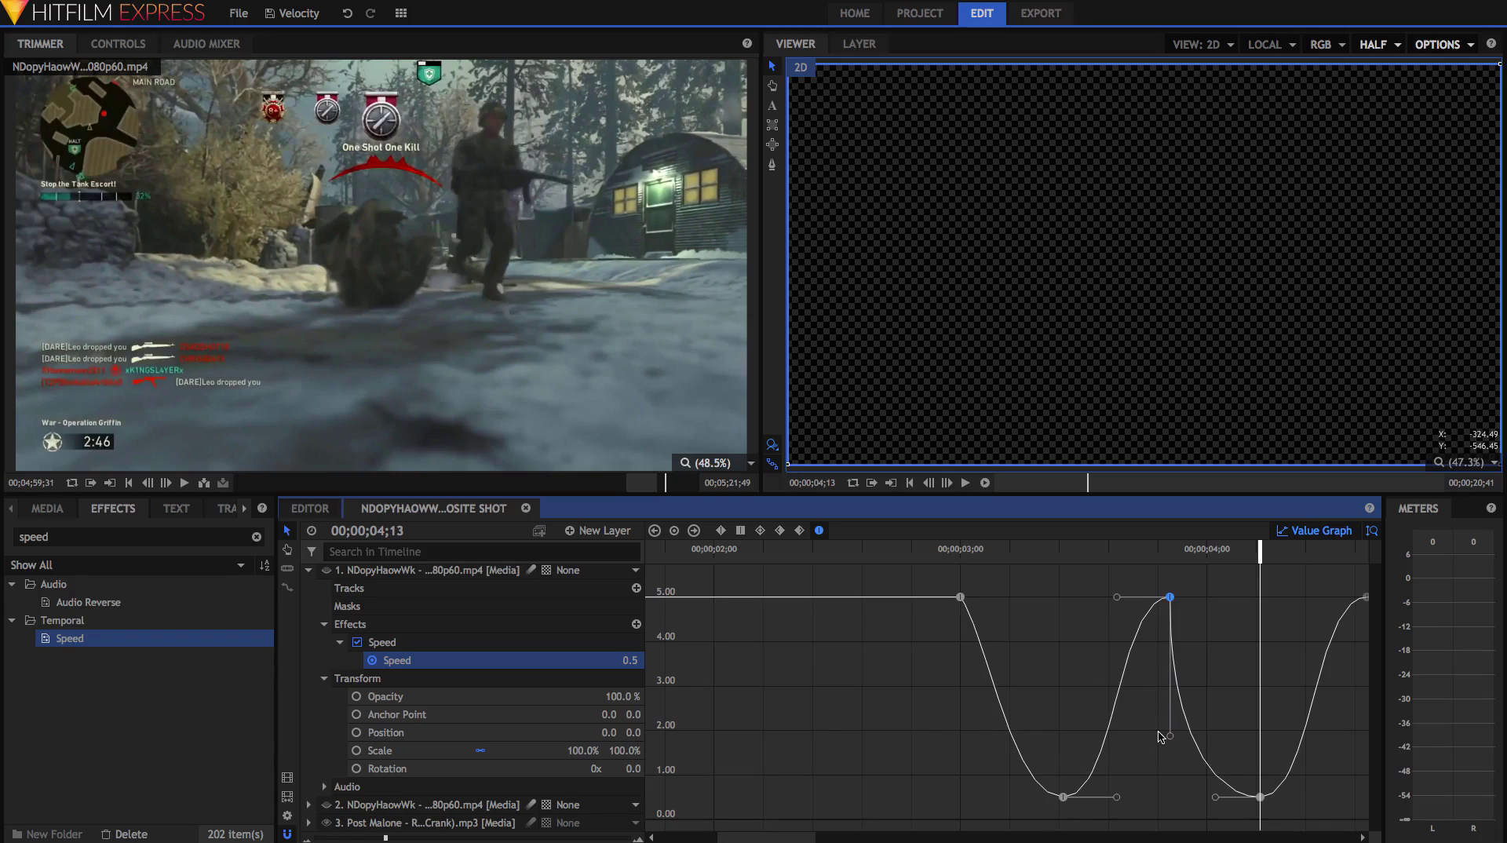
left_click_drag(1170, 736, 1143, 801)
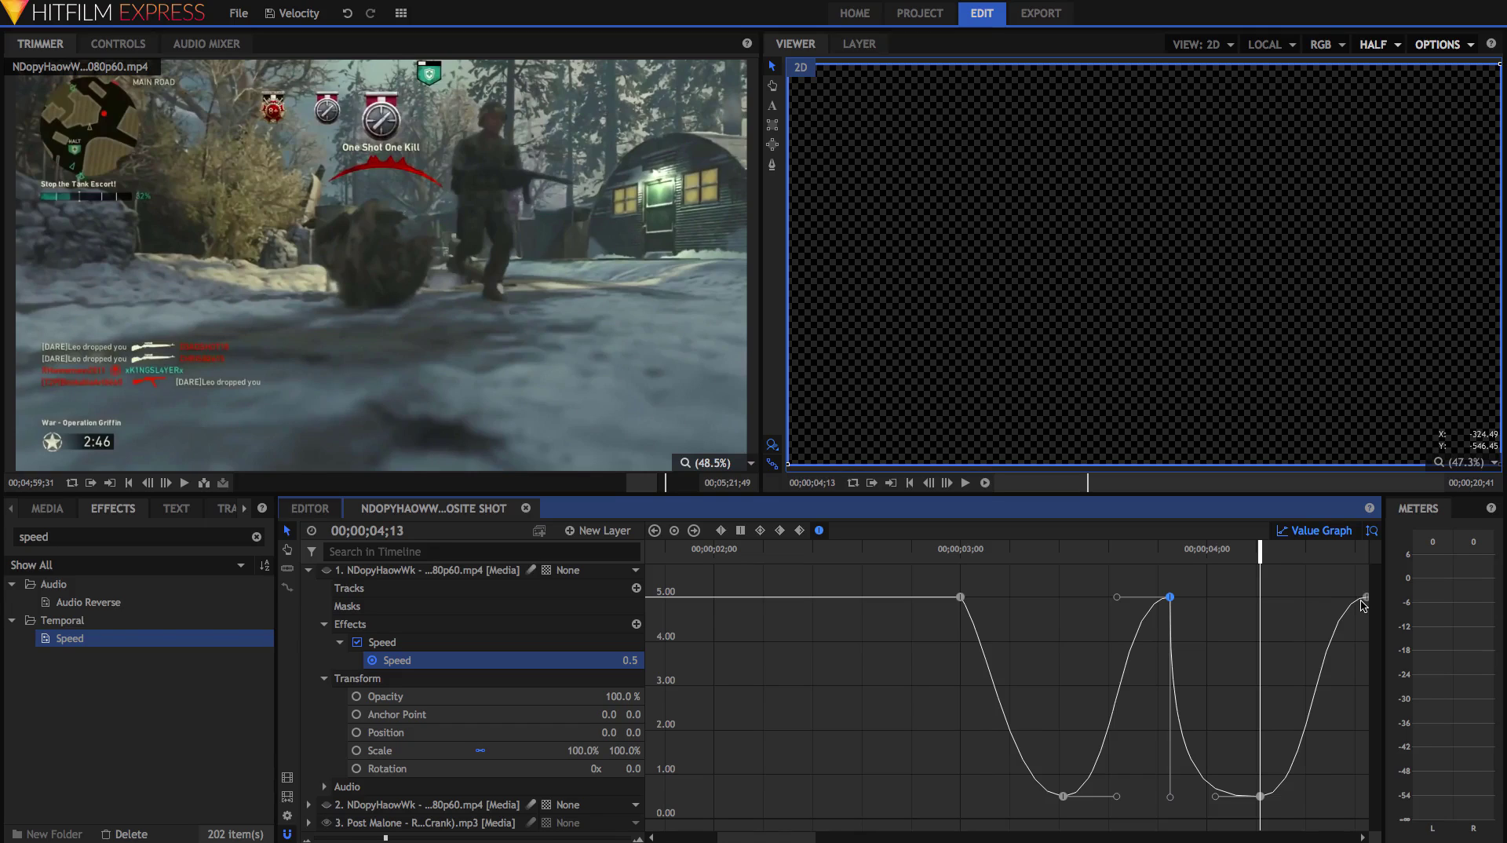
Step: Step forward to the scoped shot and select the keyframe ending the second dip
left_click(1169, 549)
left_click(1081, 556)
left_click(1114, 548)
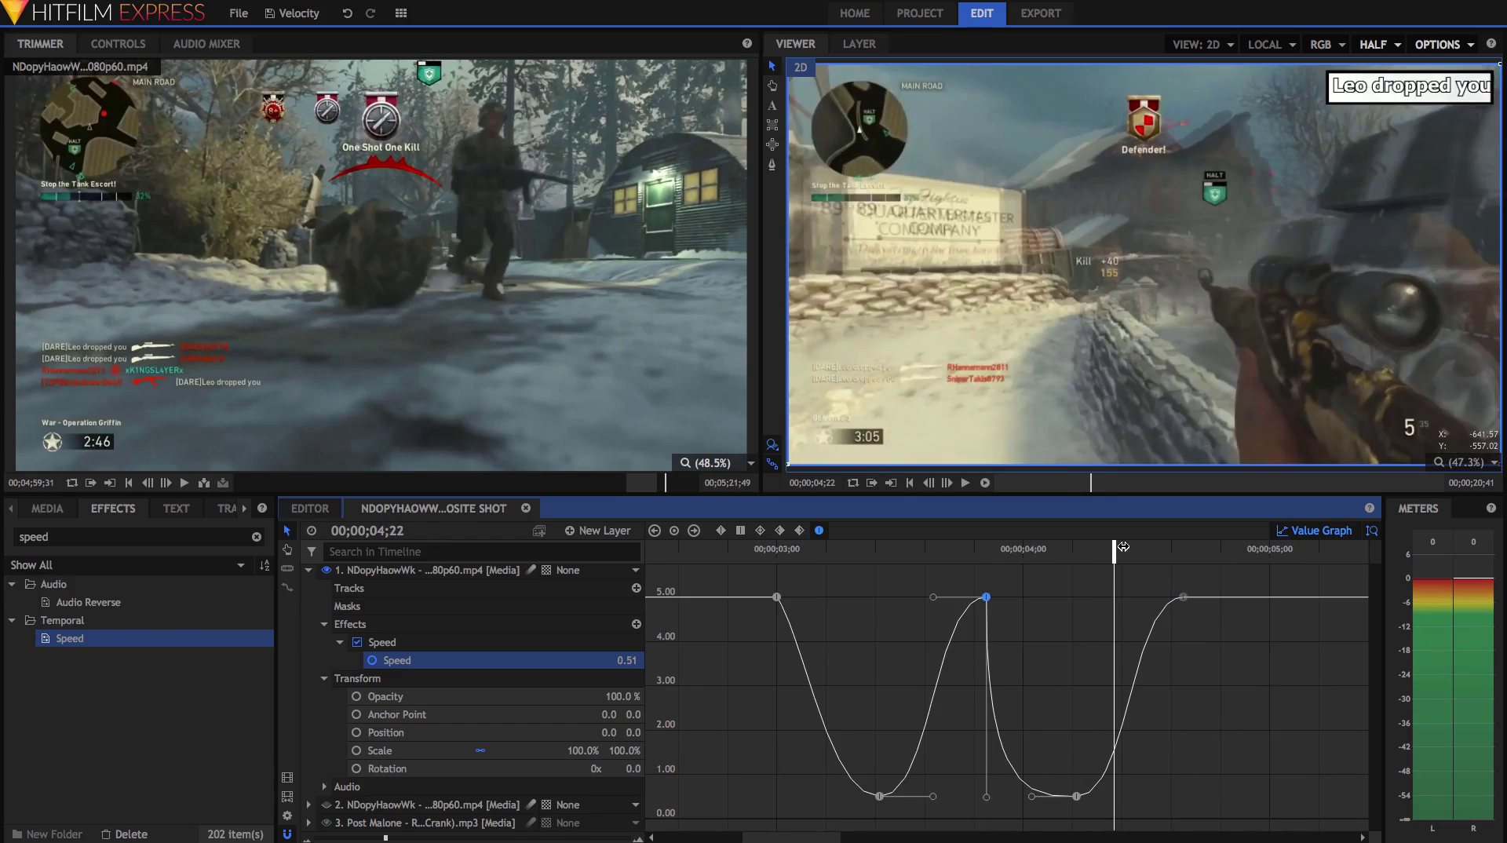
left_click(1137, 547)
left_click(1154, 547)
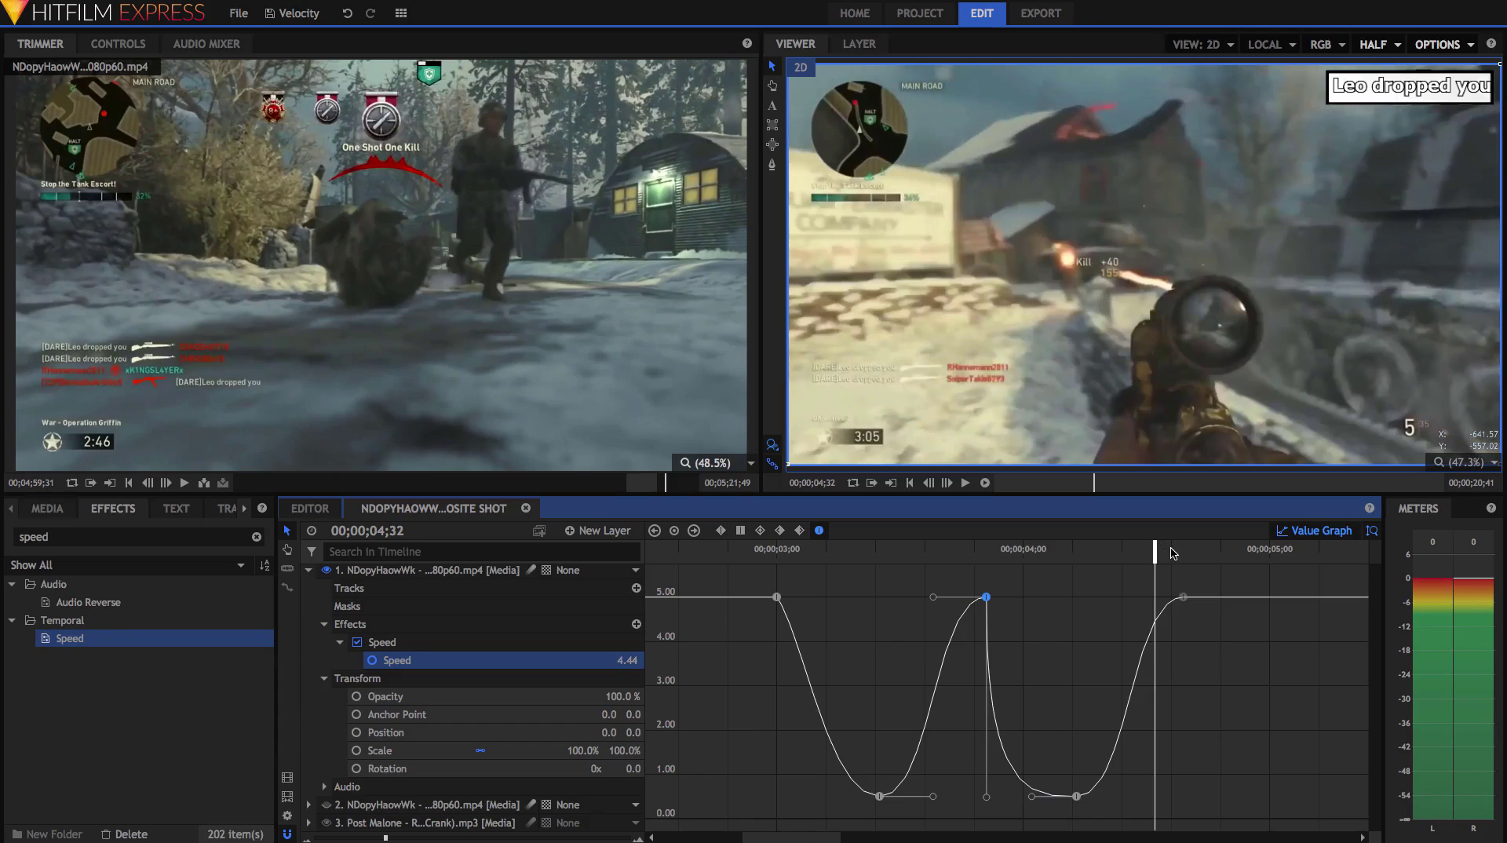
key("Right")
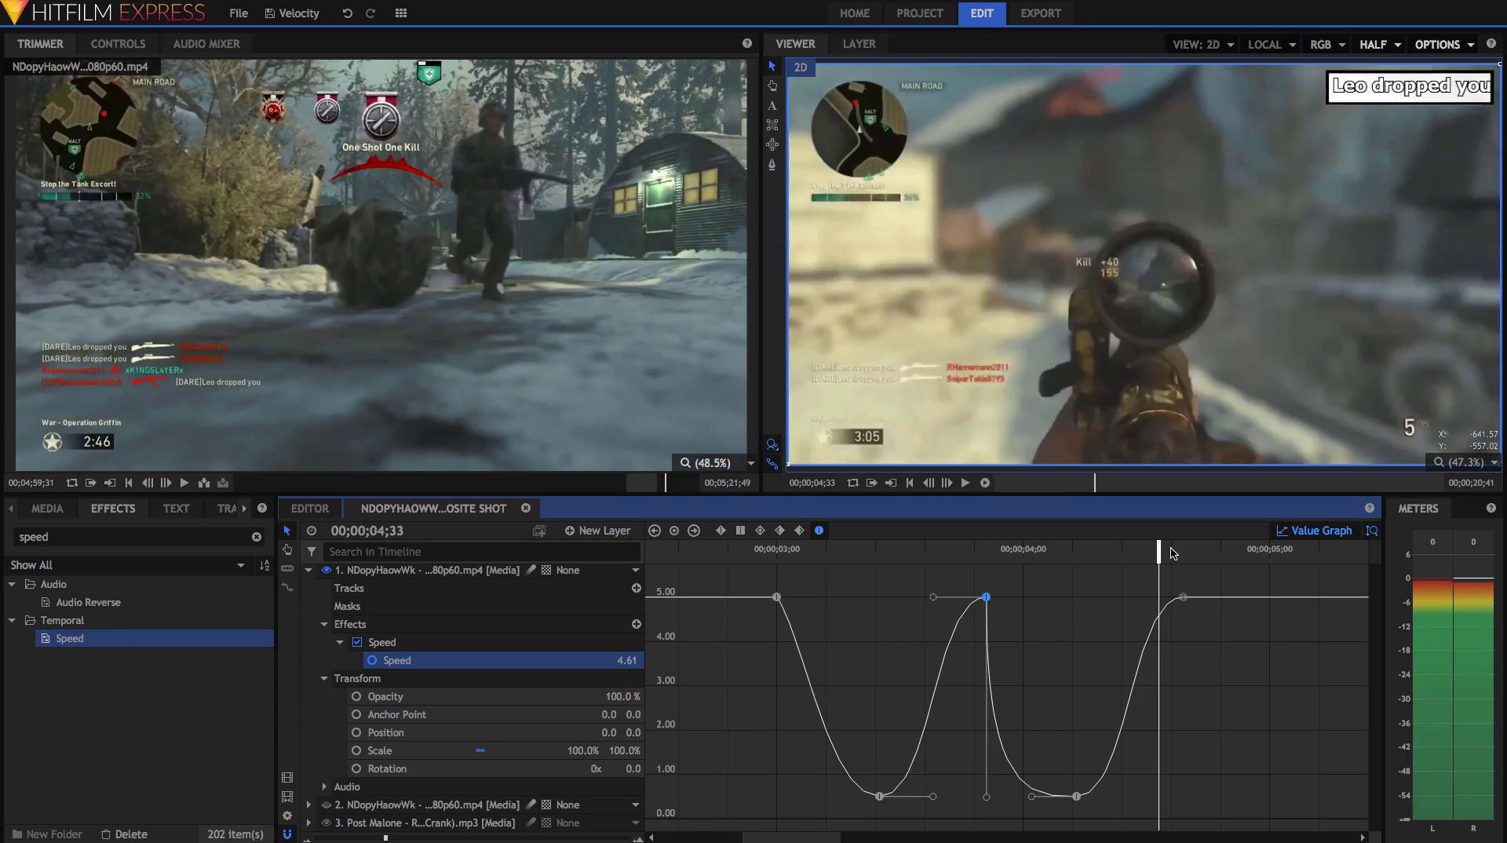
key("Right")
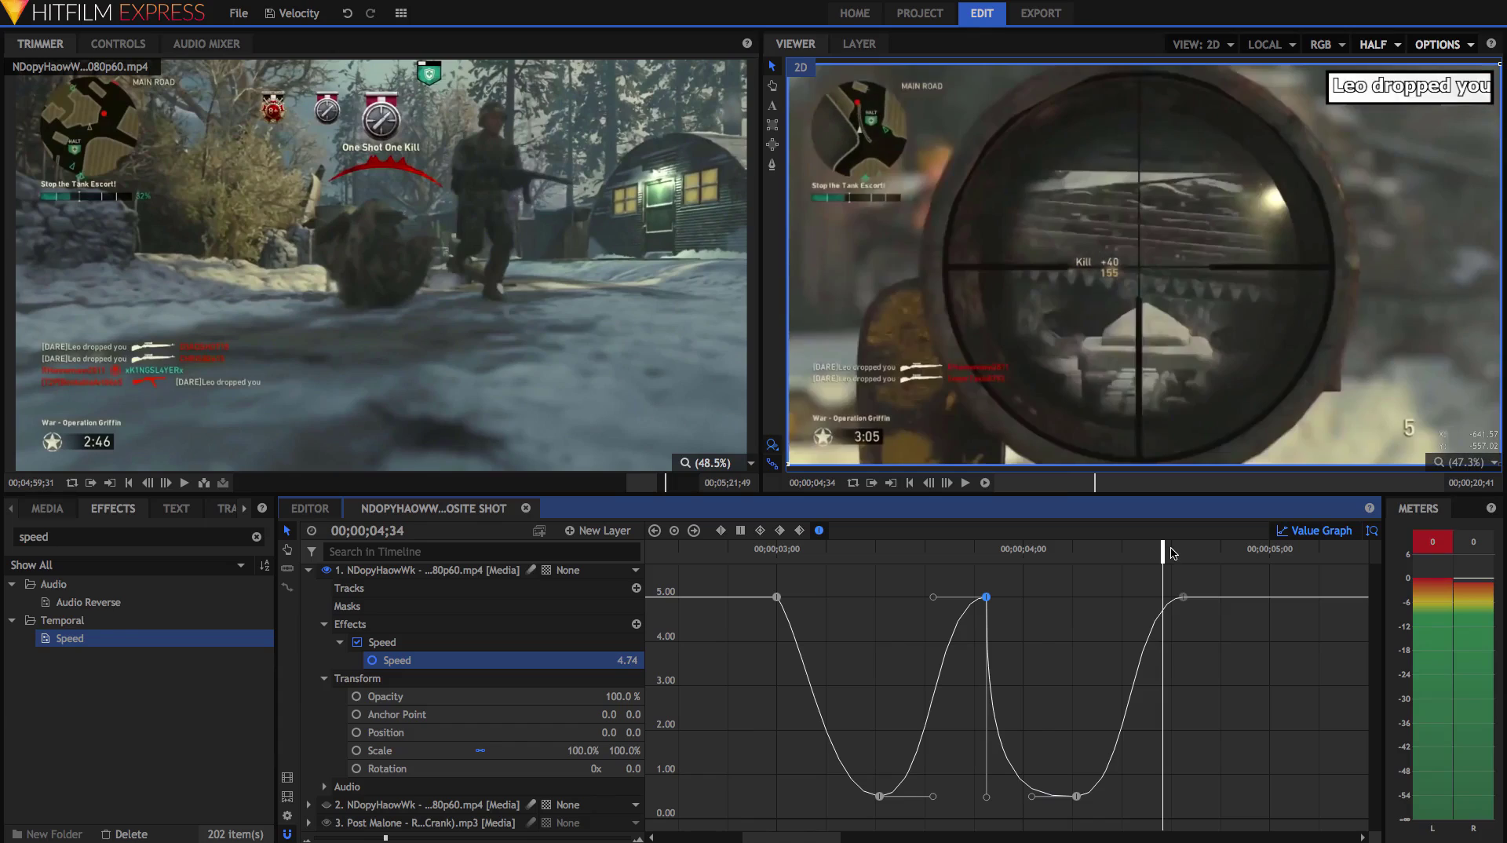
key("Right")
key("Right")
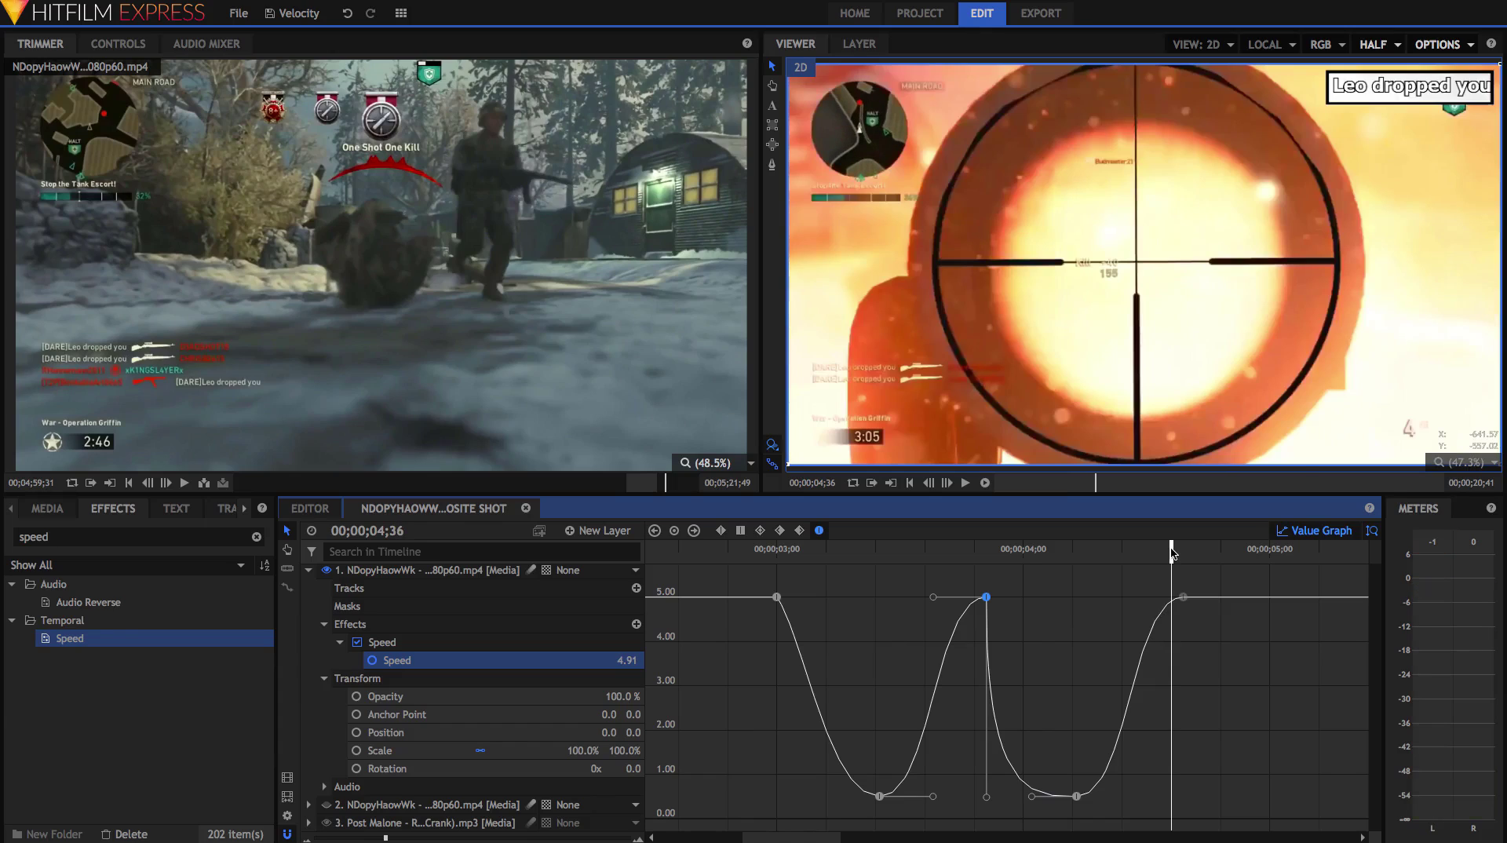
left_click(1183, 598)
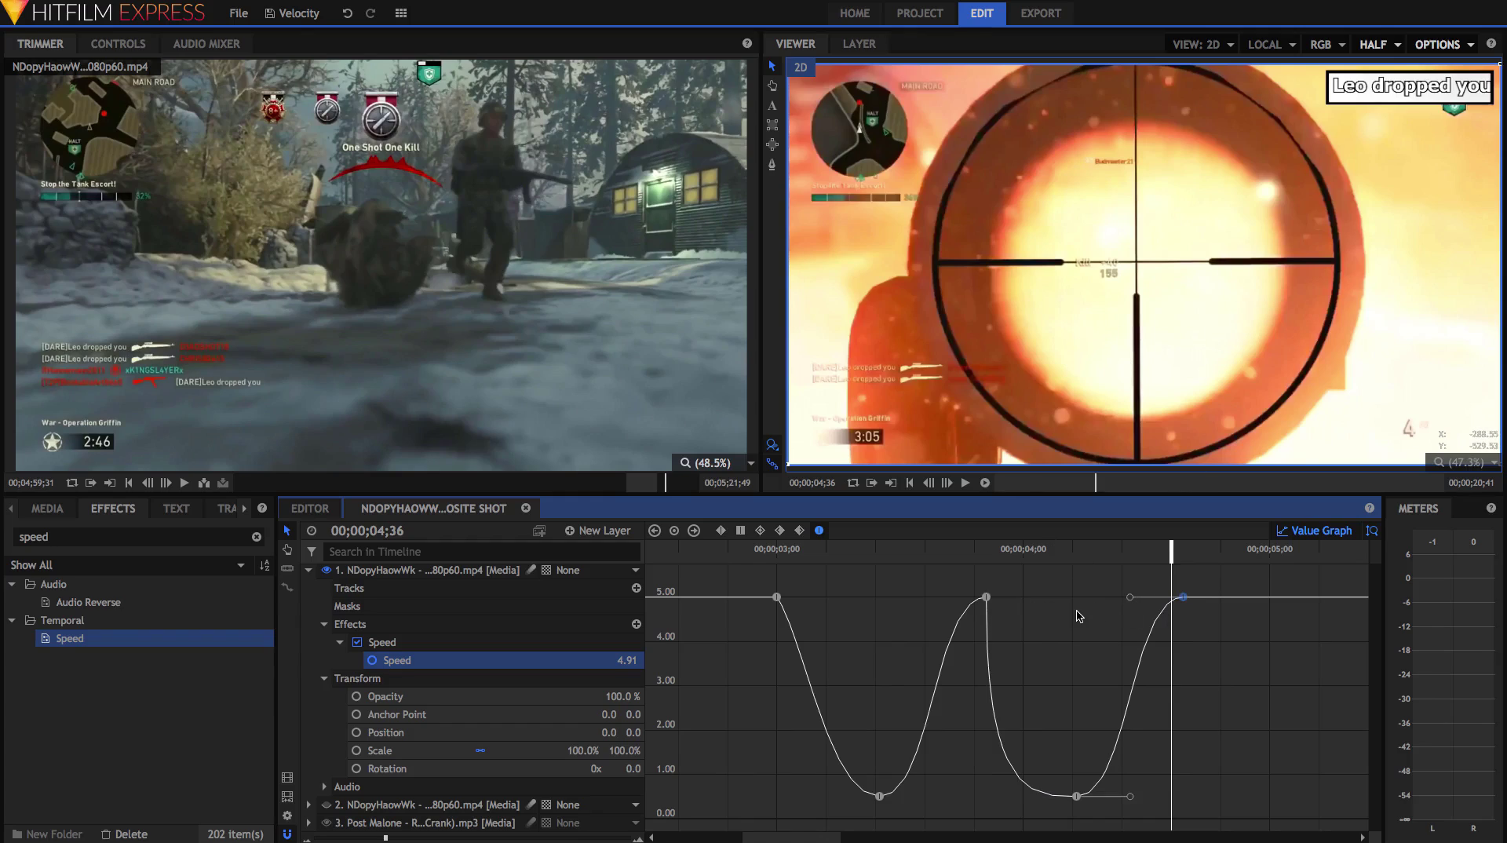
key("Right")
key("Right")
key("Right")
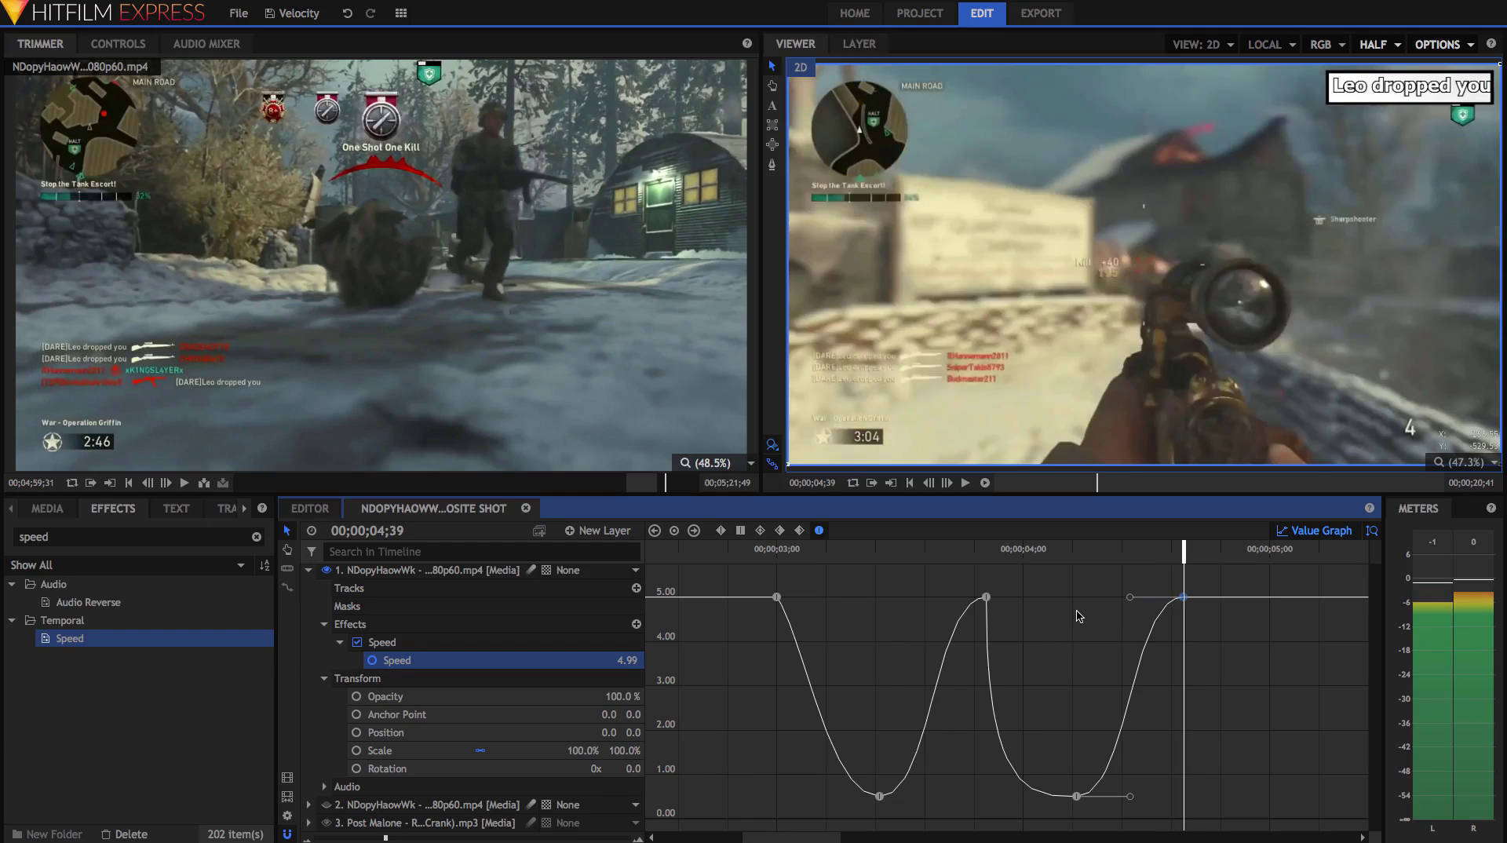
Step: Try Speed values 4, 3 and 3.5 on that keyframe, finally nudging it to 3.3
left_click(632, 656)
type("4")
key("Return")
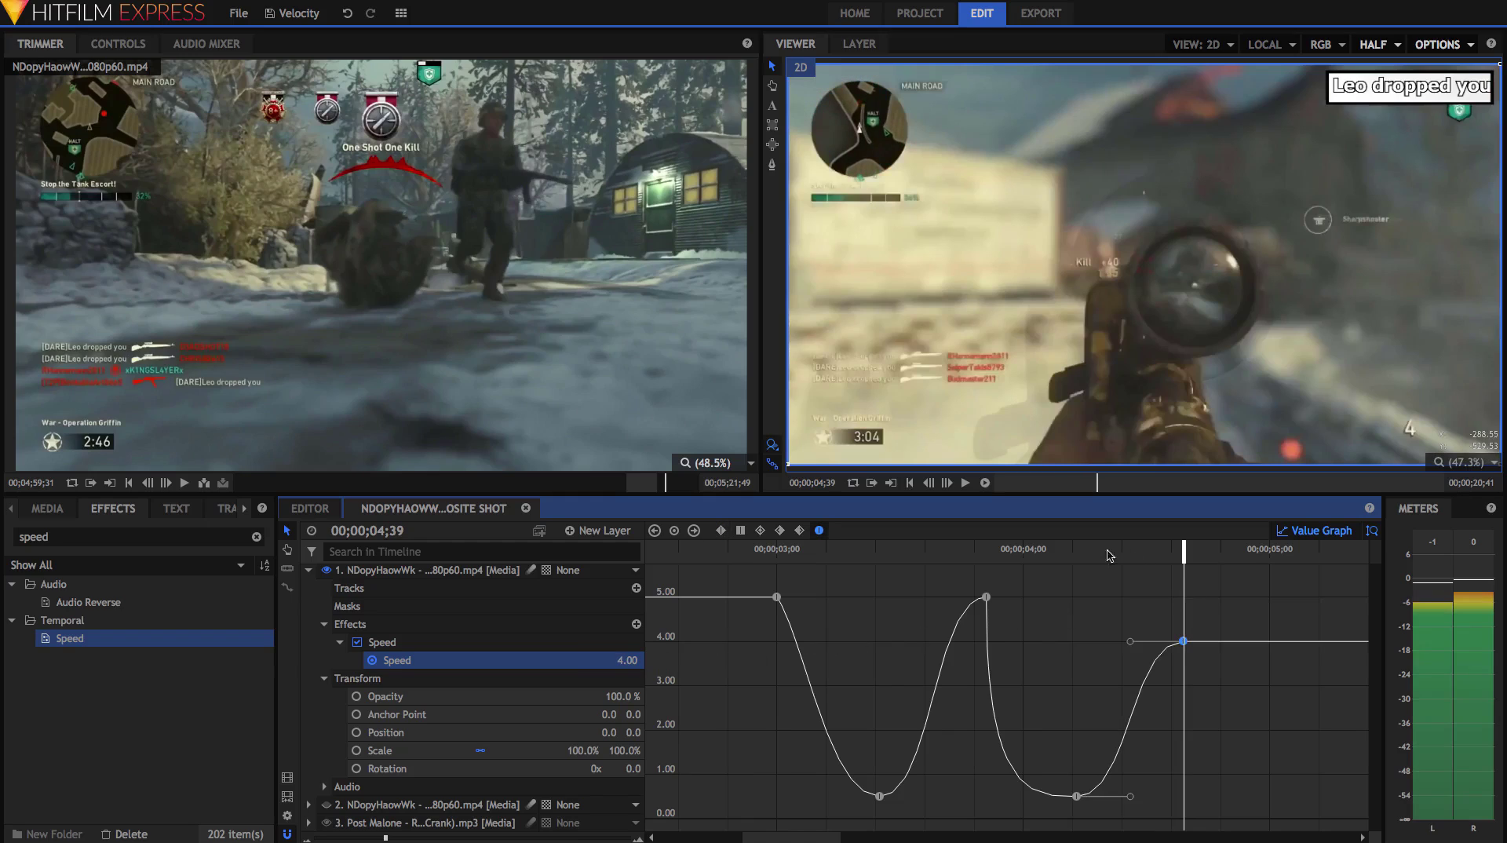
left_click(630, 656)
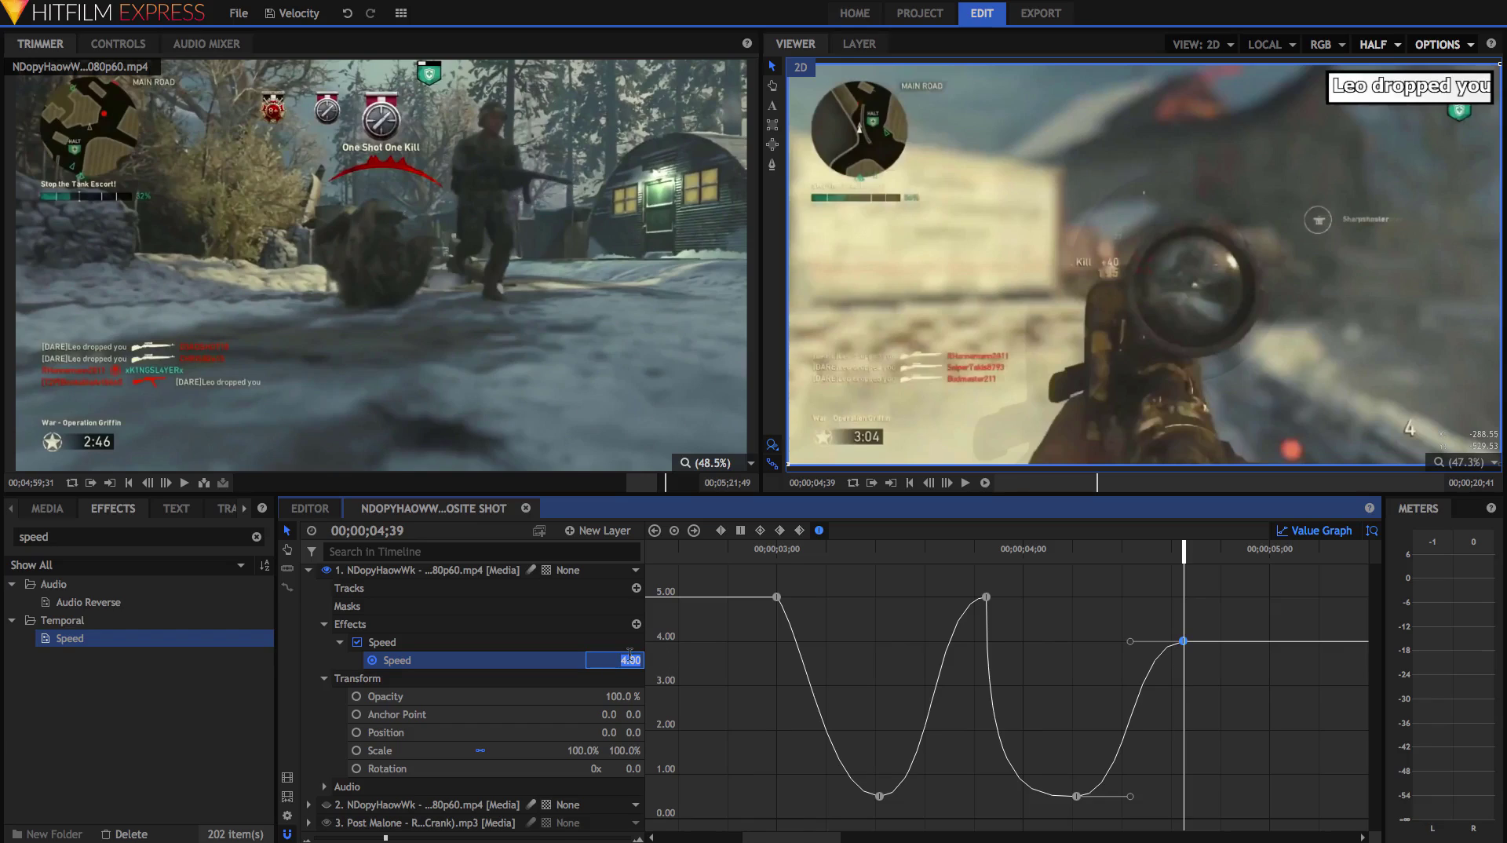
type("3")
key("Return")
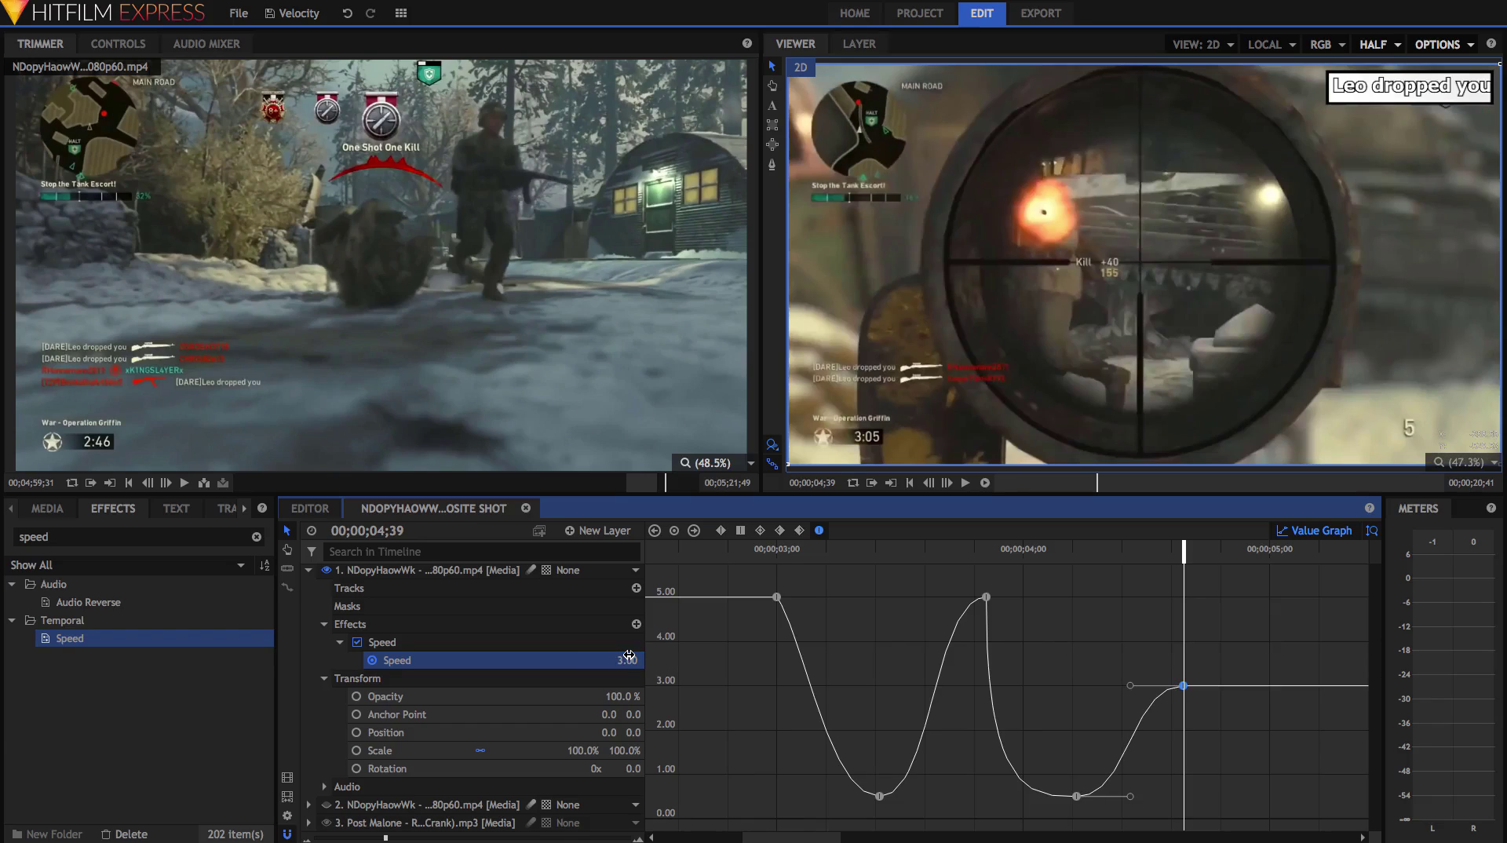
key("Right")
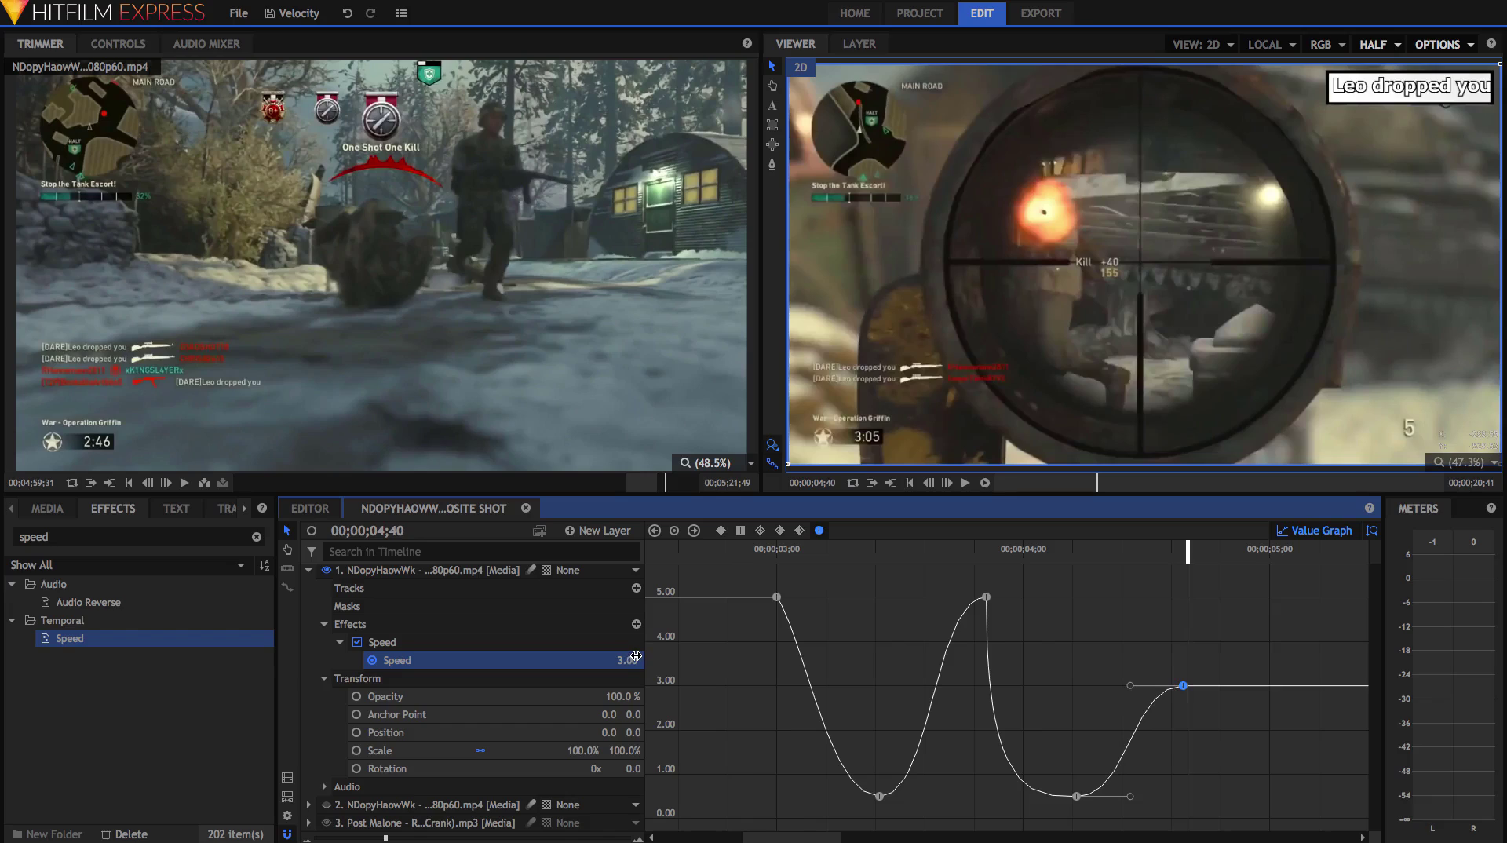
key("Right")
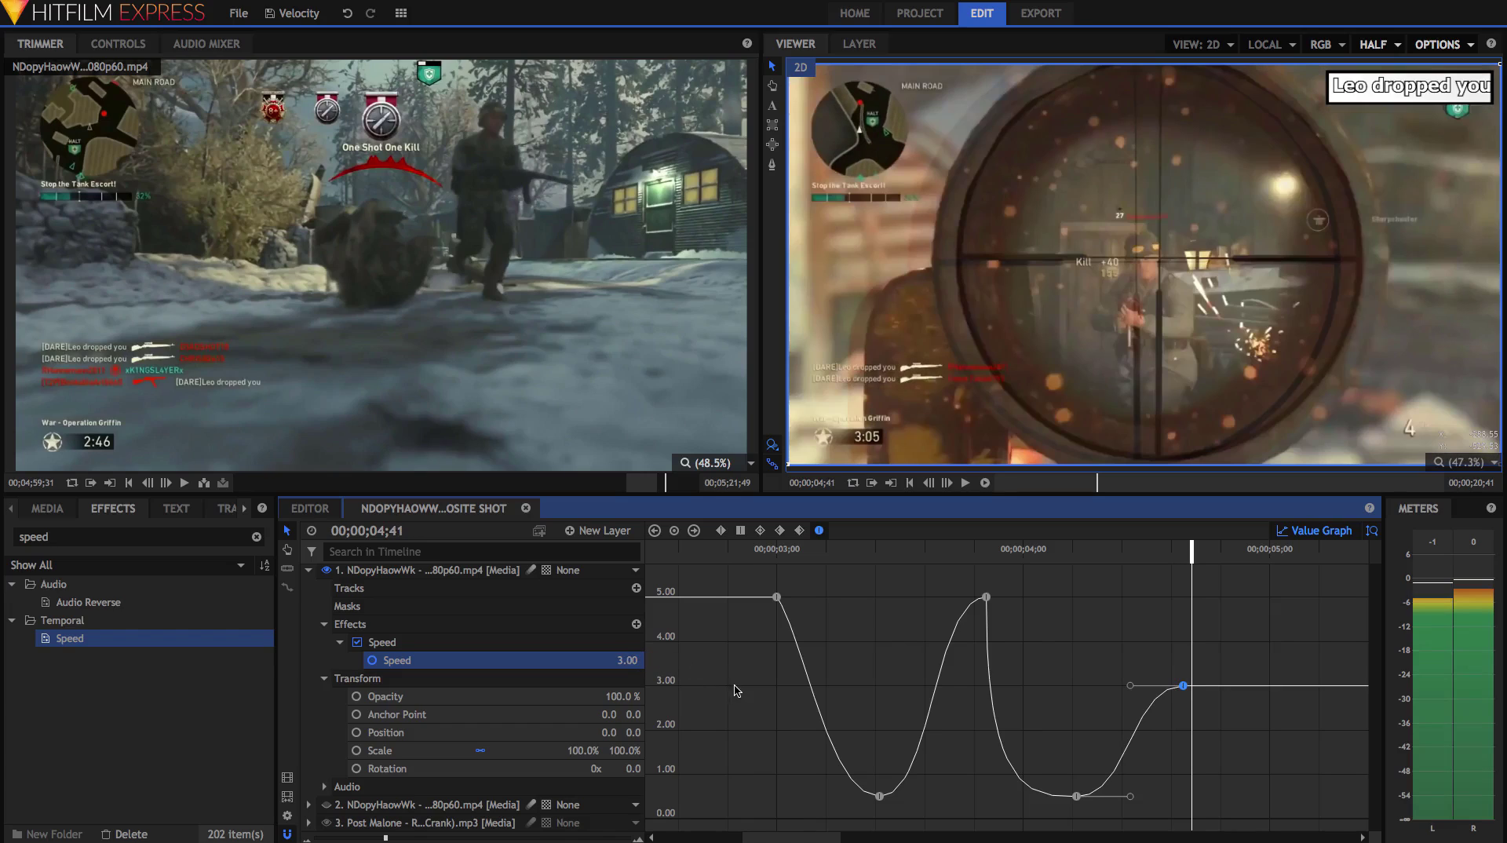
key("Left")
key("Left")
left_click(629, 662)
type("3.5")
key("Return")
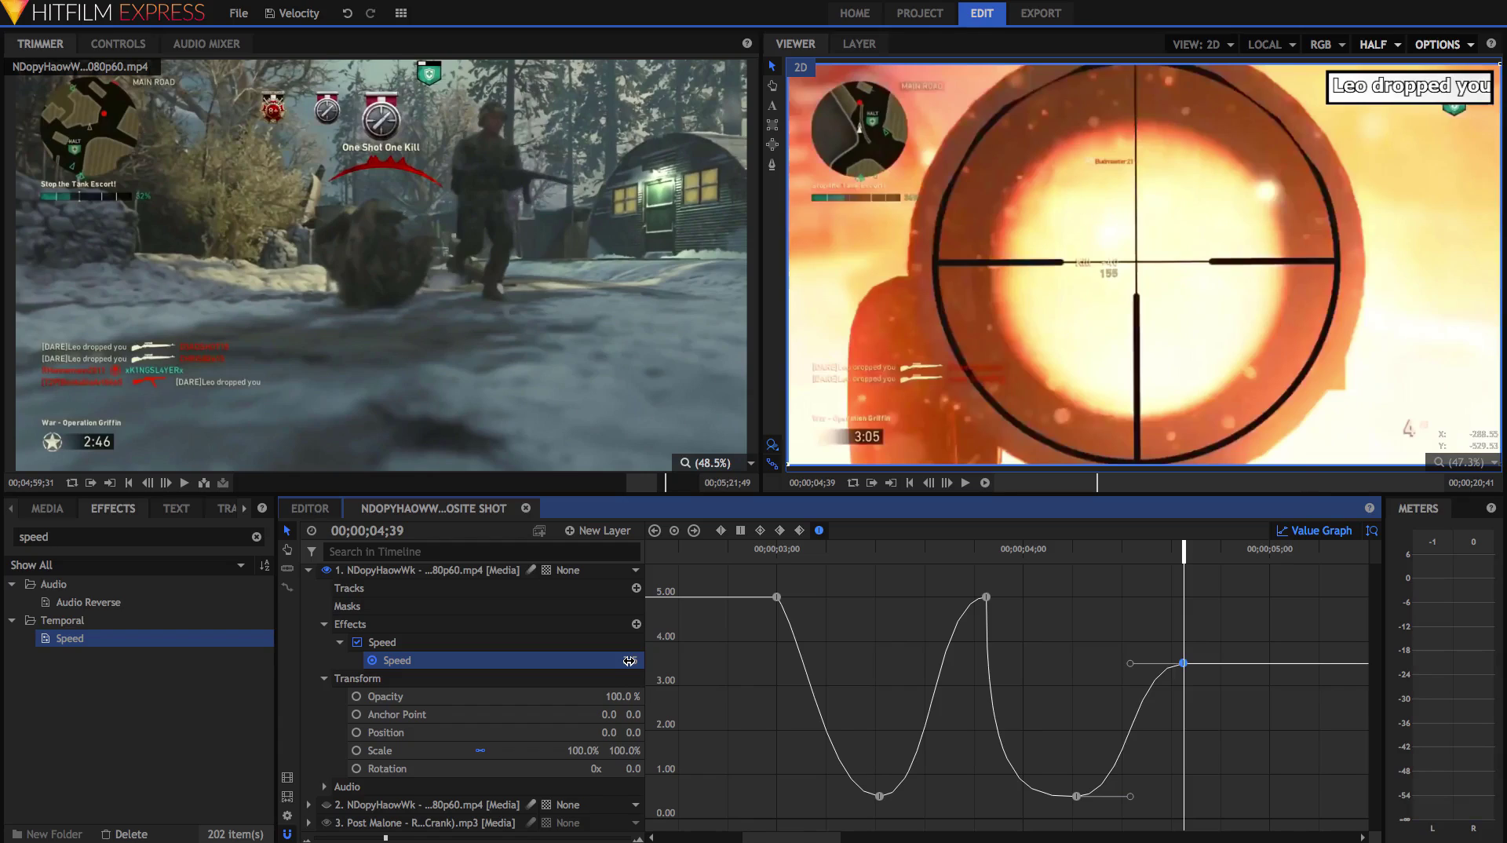
left_click_drag(630, 661, 977, 628)
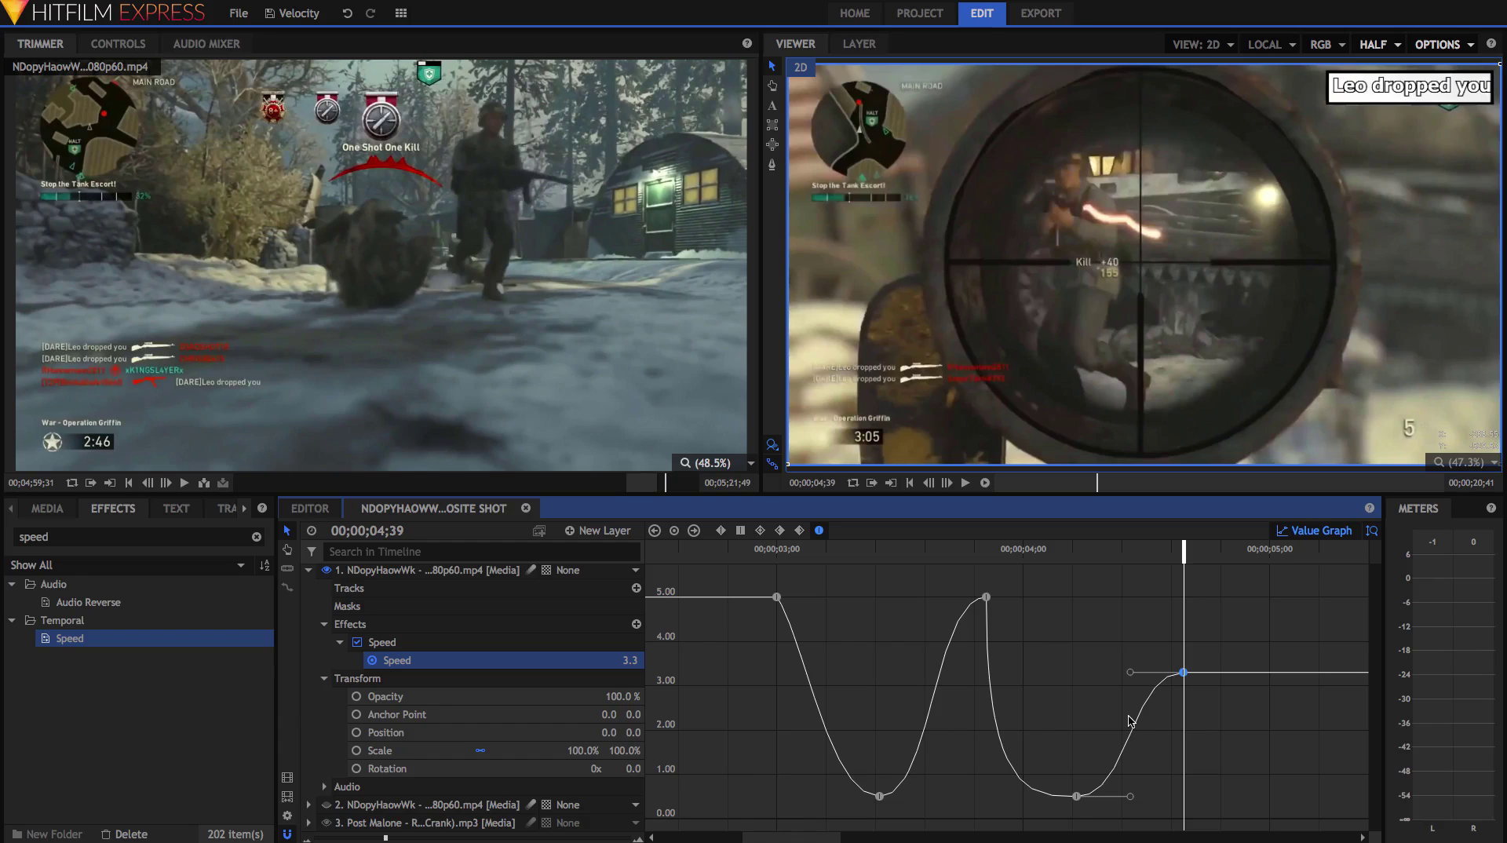
Step: Raise a speed keyframe to 4.48 and add one at 06;02 that drops to 1.00
left_click_drag(1183, 672, 1183, 620)
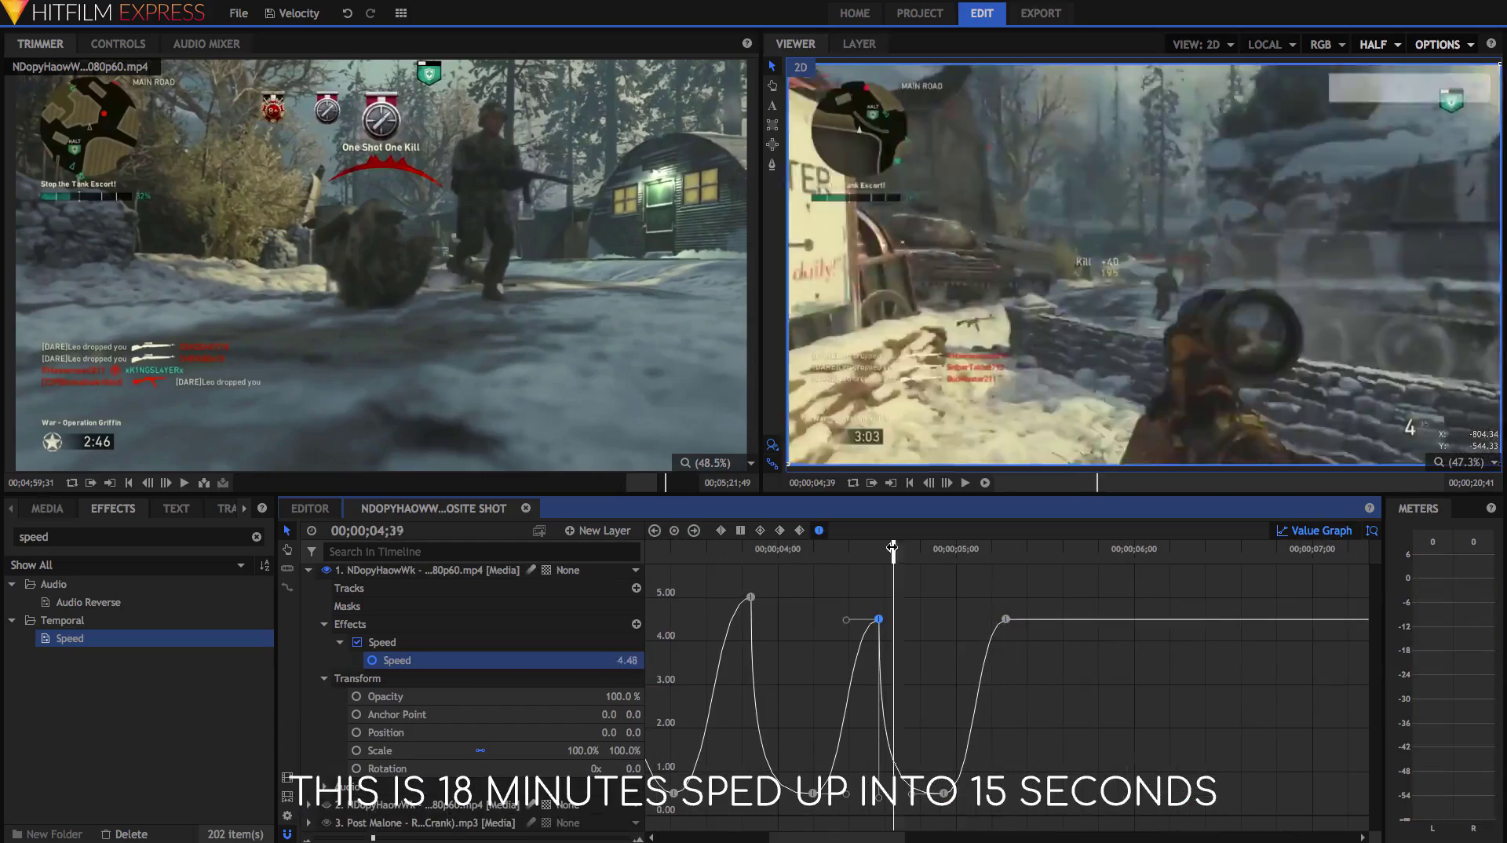
left_click_drag(892, 547, 1139, 547)
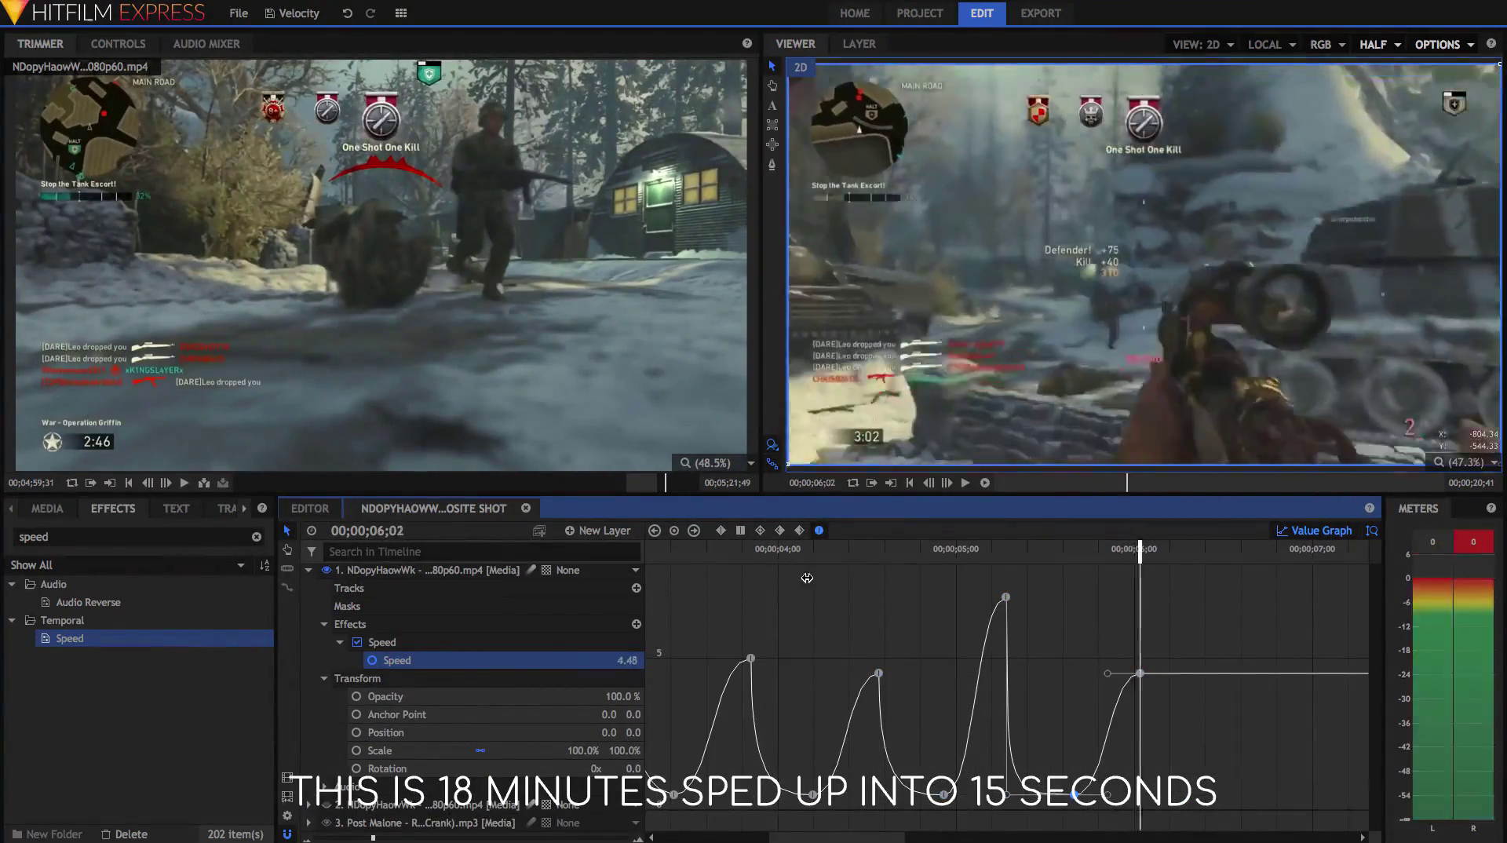
left_click_drag(1140, 672, 1140, 741)
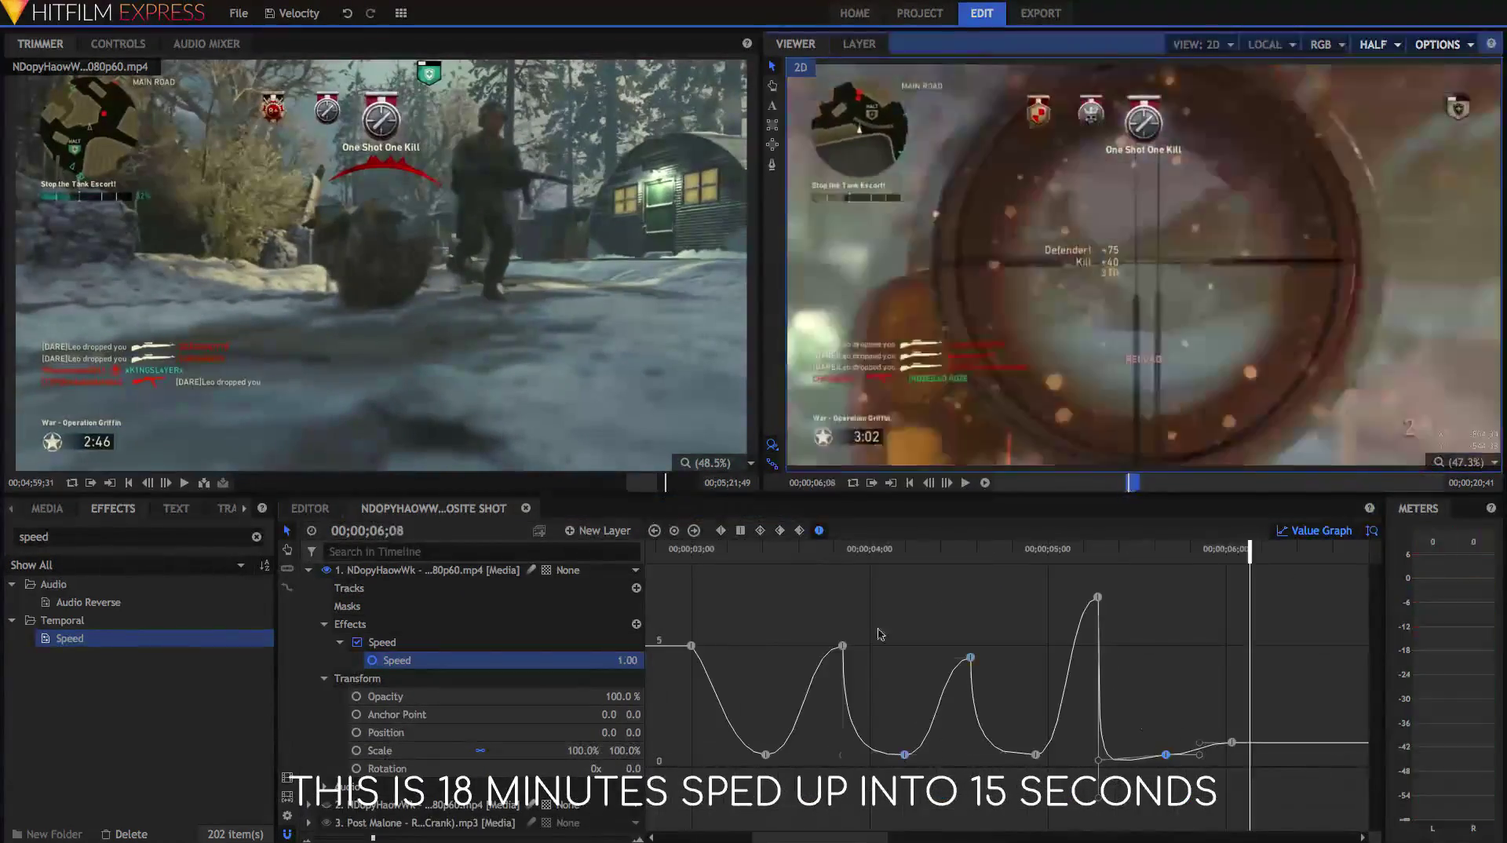
Step: Add a speed keyframe at 2.00, spike another to a 9.46 peak, and end the curve at low speed
left_click_drag(1083, 550, 1057, 557)
left_click_drag(1087, 645, 1087, 597)
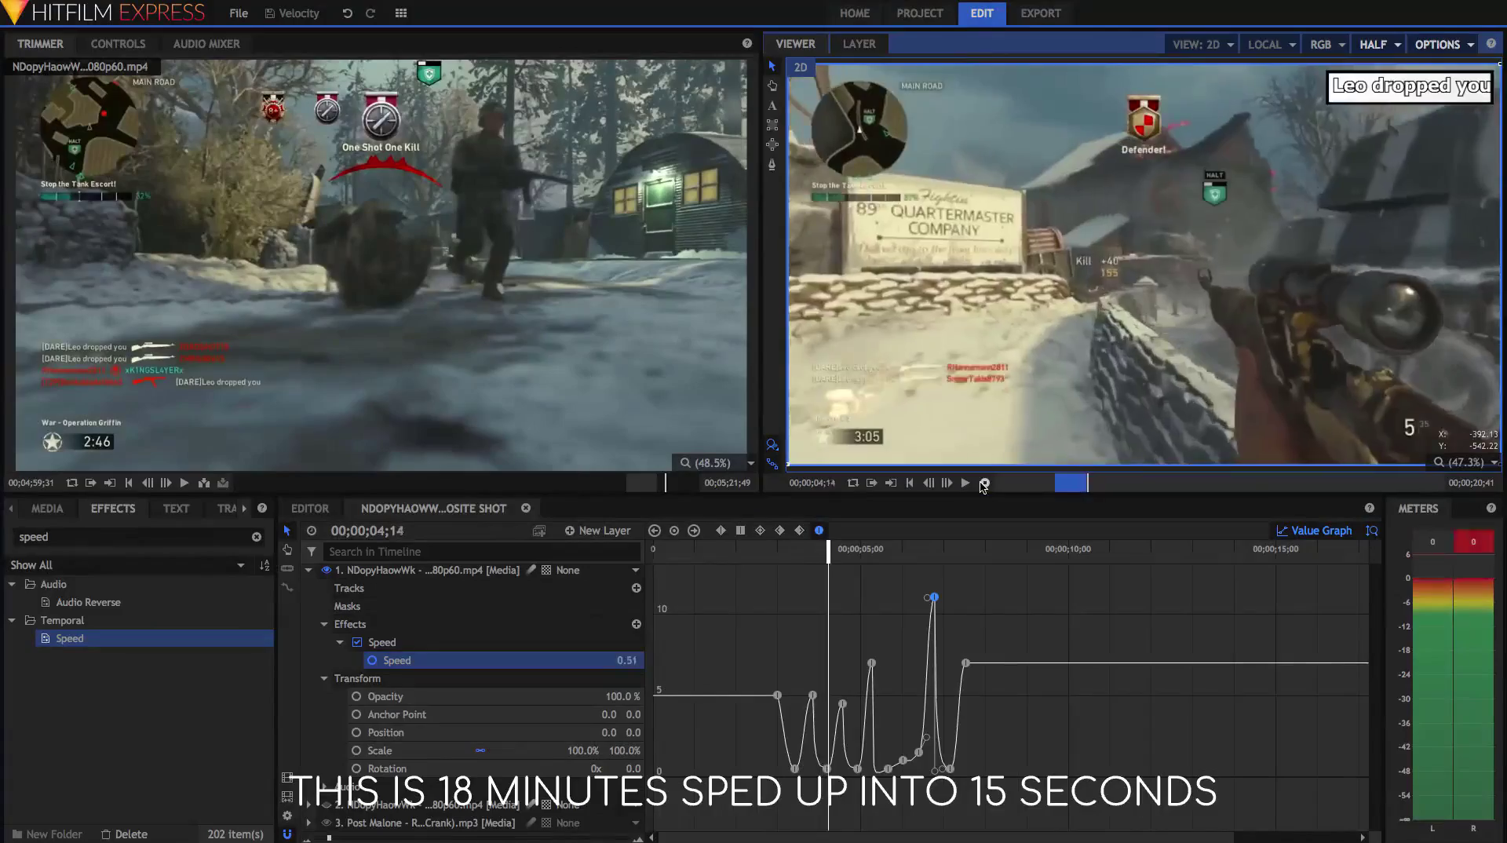
left_click(983, 484)
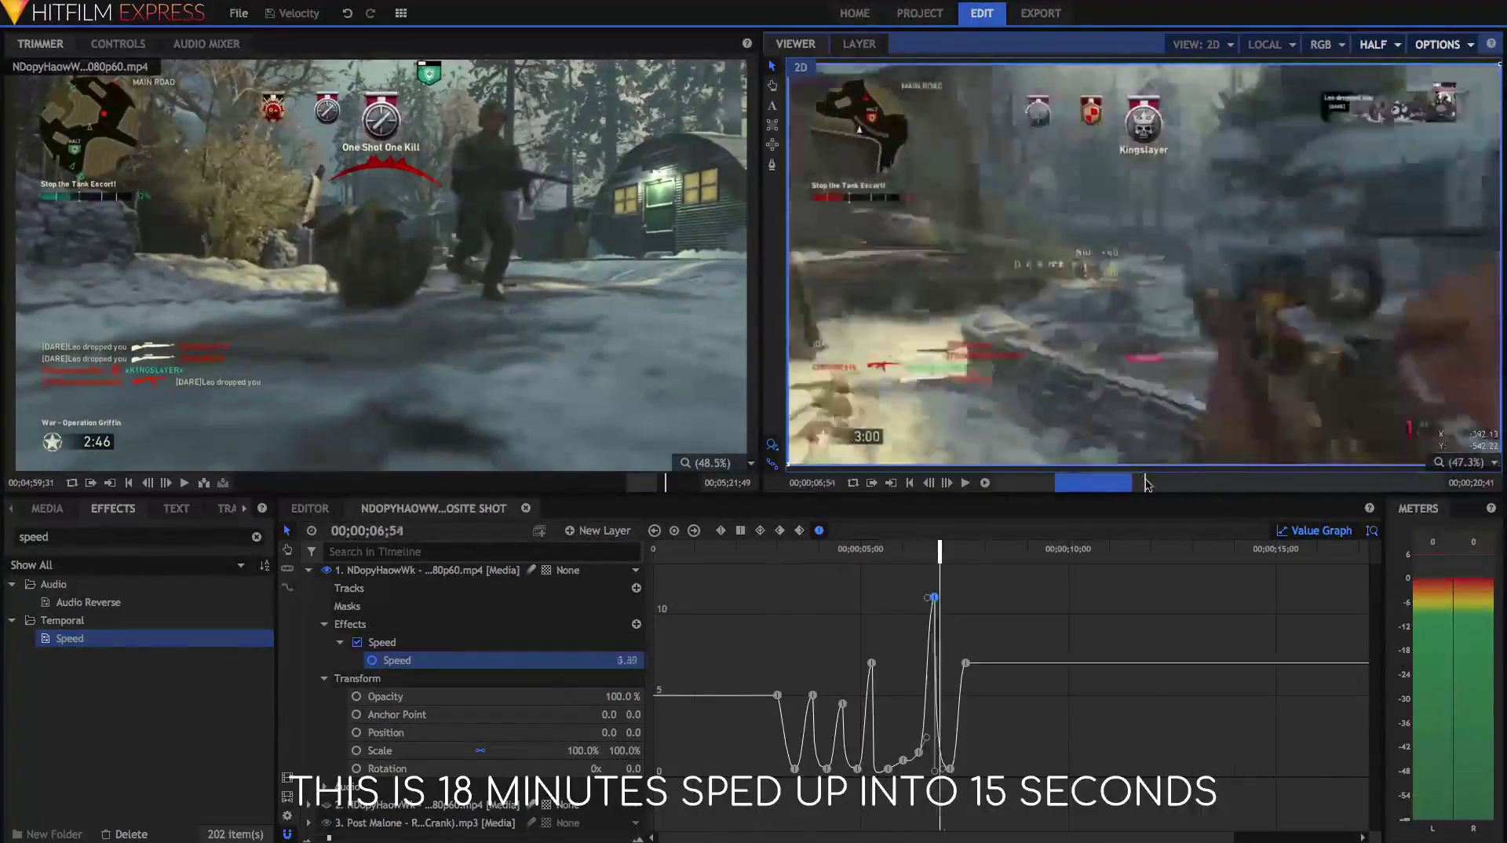
left_click_drag(995, 663, 995, 760)
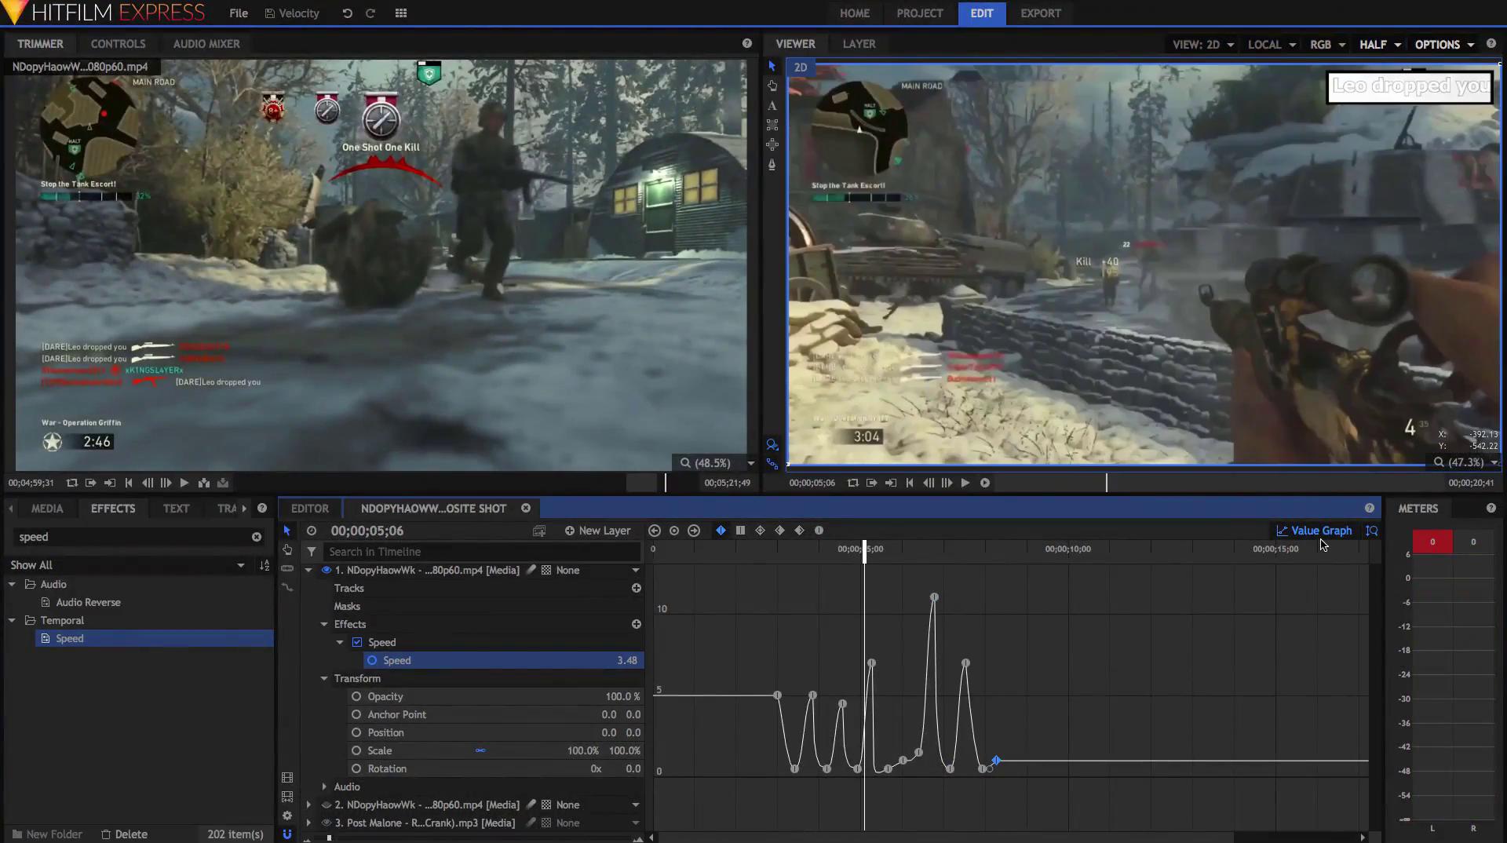